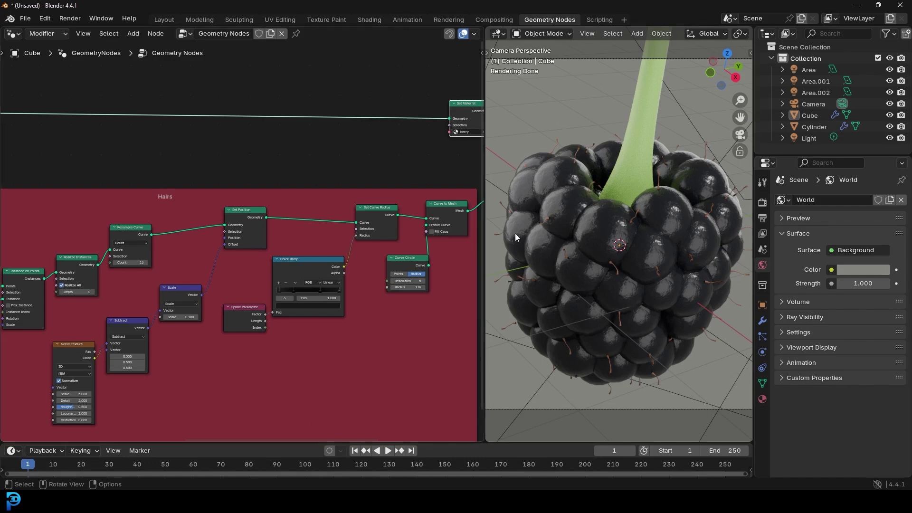
# Examine the berries and Delete Top node frames of the finished blackberry's geometry node tree.
pyautogui.scroll(2, 533, 226)
pyautogui.scroll(-9, 337, 241)
pyautogui.moveTo(117, 242); pyautogui.dragTo(252, 249, button='middle')
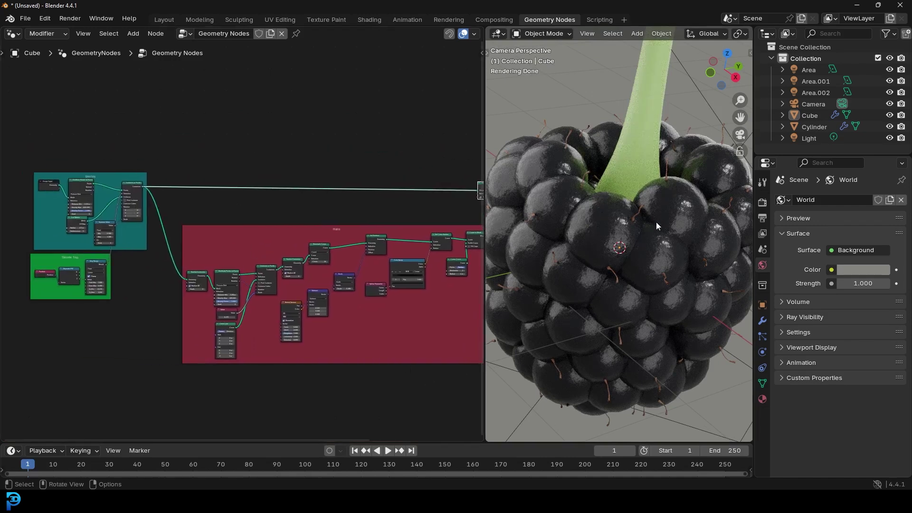
pyautogui.scroll(-1, 628, 205)
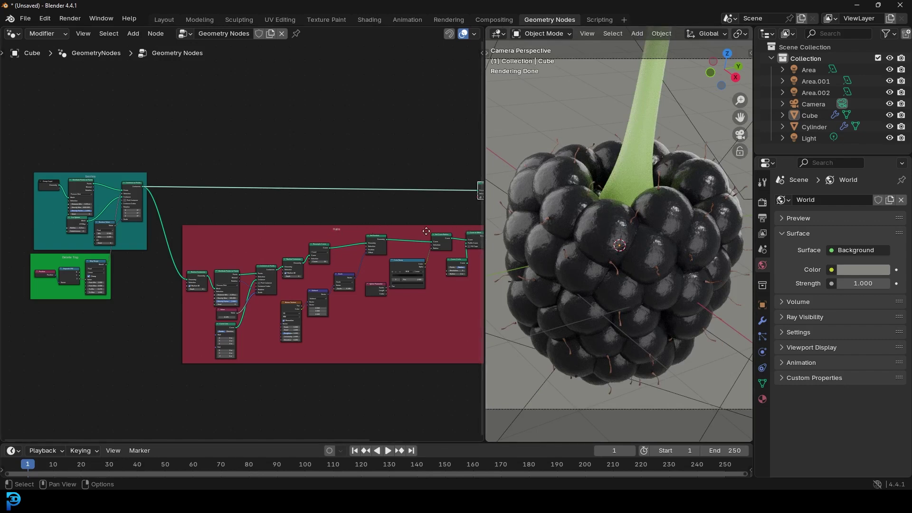
pyautogui.scroll(6, 194, 215)
pyautogui.moveTo(29, 202); pyautogui.dragTo(376, 277, button='middle')
pyautogui.scroll(10, 363, 277)
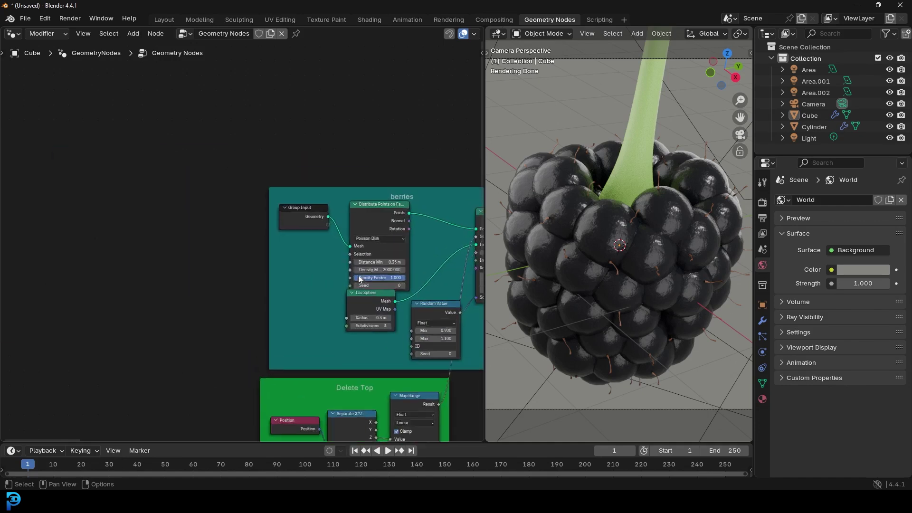
pyautogui.moveTo(403, 246); pyautogui.dragTo(160, 239, button='middle')
pyautogui.moveTo(273, 157); pyautogui.dragTo(267, 145)
pyautogui.scroll(-1, 164, 413)
pyautogui.moveTo(164, 413); pyautogui.dragTo(180, 246, button='middle')
pyautogui.scroll(1, 180, 246)
pyautogui.moveTo(186, 278); pyautogui.dragTo(185, 270)
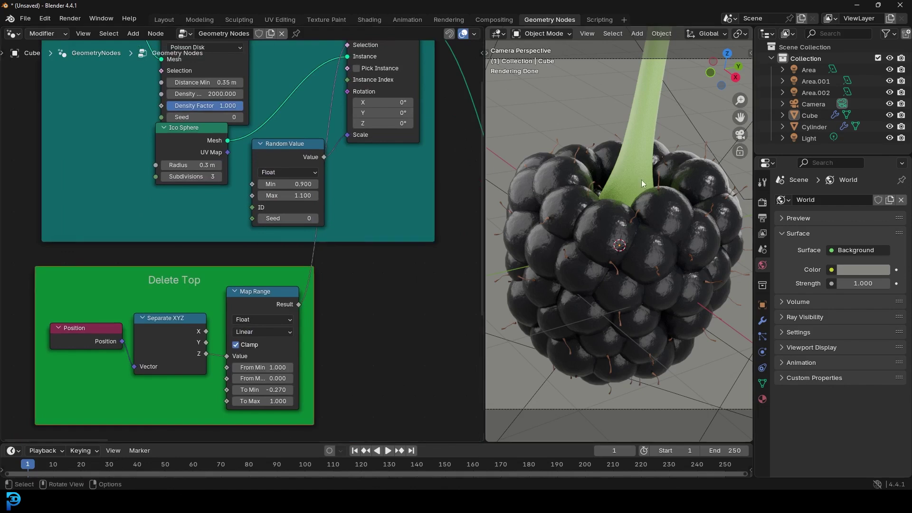
# Examine the Hairs frame, its Color Ramp for the curve radius, and the material and join nodes following it.
pyautogui.scroll(-12, 293, 327)
pyautogui.moveTo(366, 303); pyautogui.dragTo(163, 295, button='middle')
pyautogui.scroll(3, 163, 295)
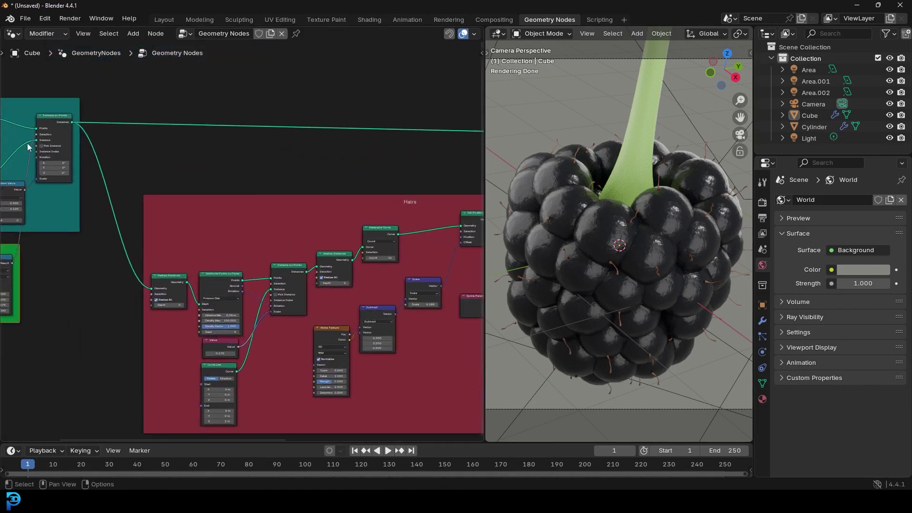
pyautogui.moveTo(176, 197); pyautogui.dragTo(164, 186)
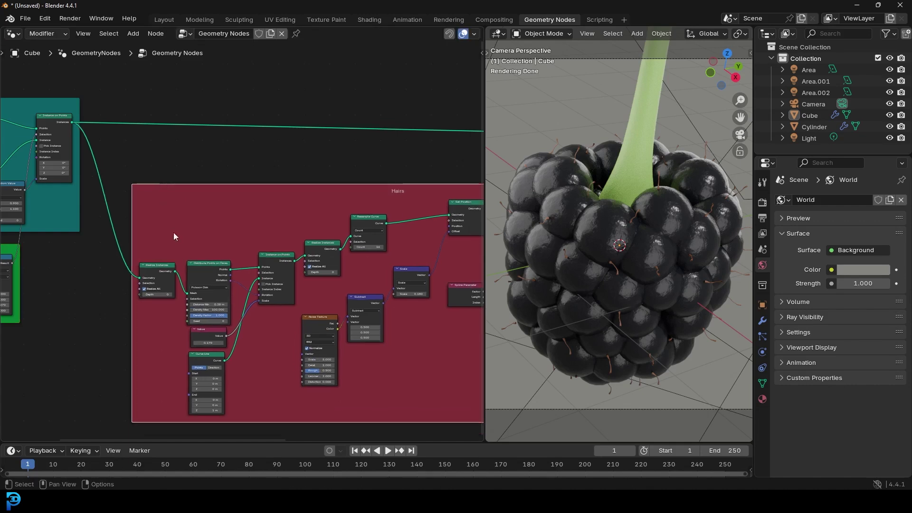
pyautogui.scroll(2, 190, 278)
pyautogui.moveTo(284, 262); pyautogui.dragTo(161, 259, button='middle')
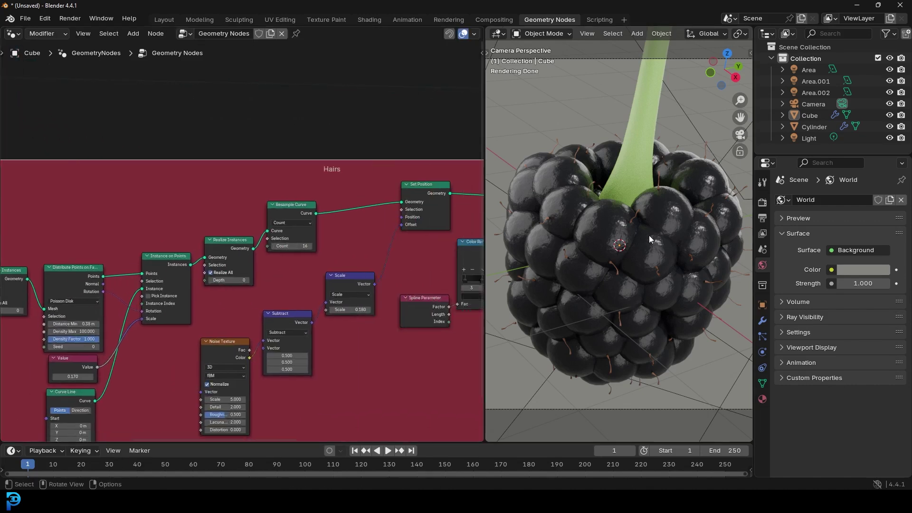
pyautogui.moveTo(376, 267); pyautogui.dragTo(159, 261, button='middle')
pyautogui.scroll(10, 271, 265)
pyautogui.click(372, 295)
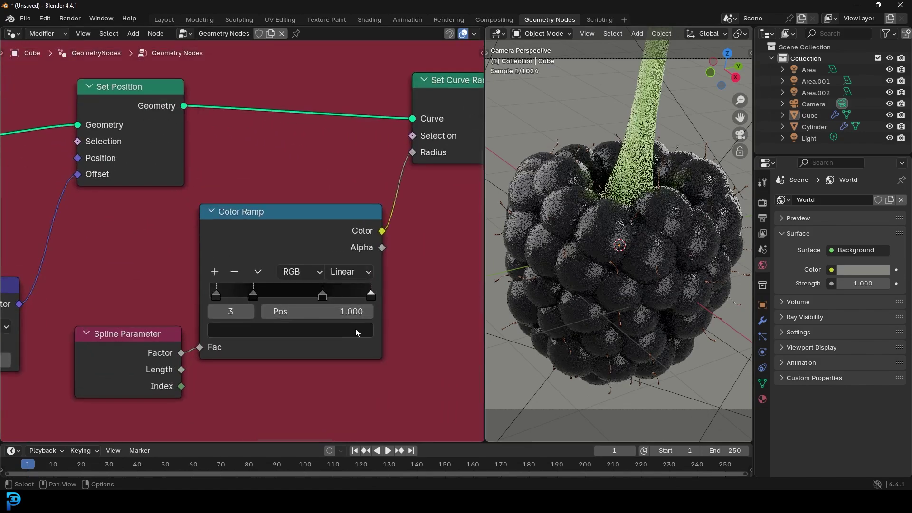
pyautogui.click(357, 330)
pyautogui.moveTo(346, 189)
pyautogui.mouseDown()
pyautogui.moveTo(346, 146)
pyautogui.moveTo(346, 176)
pyautogui.mouseUp()
pyautogui.moveTo(287, 269); pyautogui.dragTo(281, 269)
pyautogui.moveTo(346, 186); pyautogui.dragTo(346, 202)
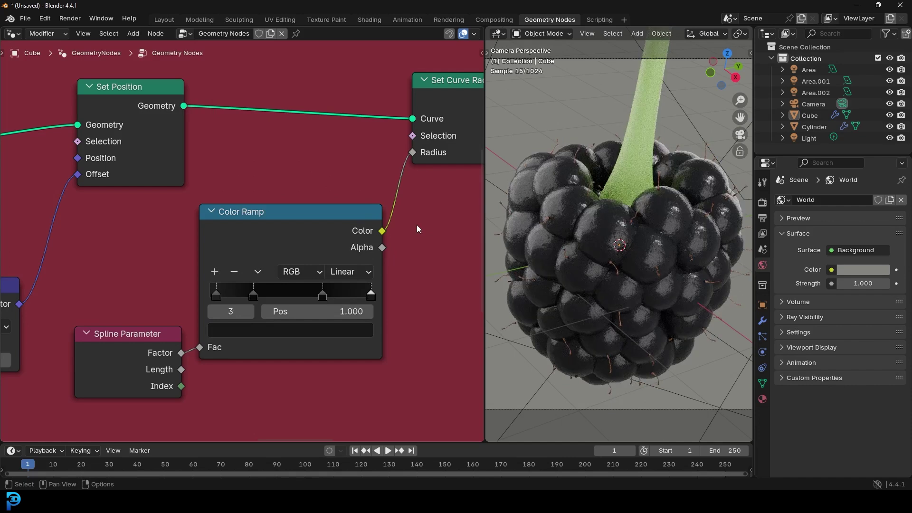
pyautogui.moveTo(417, 224); pyautogui.dragTo(220, 269, button='middle')
pyautogui.scroll(-2, 290, 239)
pyautogui.scroll(-4, 289, 238)
pyautogui.moveTo(389, 200); pyautogui.dragTo(189, 256, button='middle')
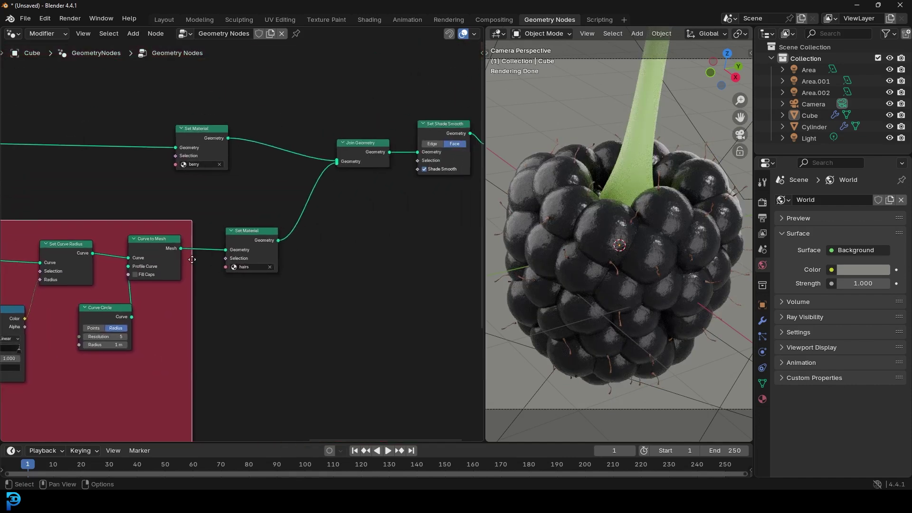
pyautogui.scroll(2, 209, 129)
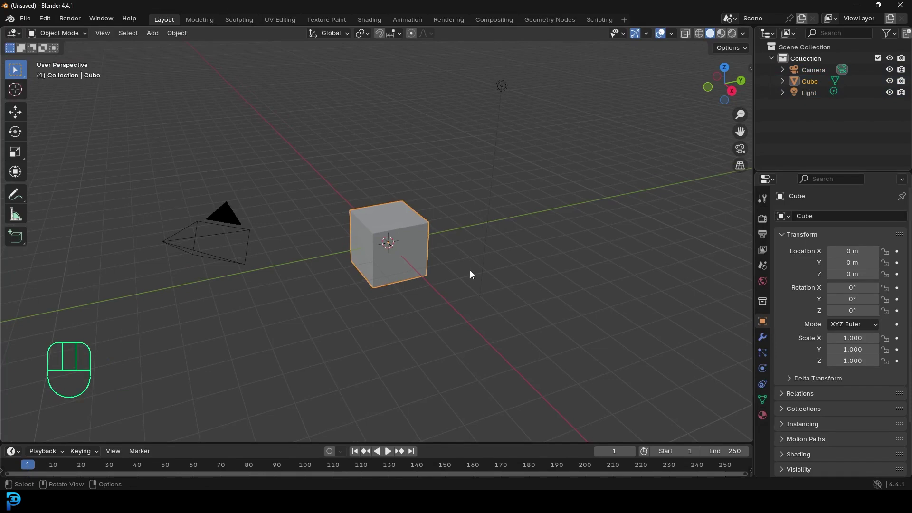
# Subdivide all faces of the default cube with 2 cuts and smooth its vertices into a rounded ball.
pyautogui.click(386, 237)
pyautogui.moveTo(385, 235)
pyautogui.mouseDown(button='middle')
pyautogui.moveTo(365, 219)
pyautogui.moveTo(379, 226)
pyautogui.mouseUp(button='middle')
pyautogui.scroll(2, 379, 227)
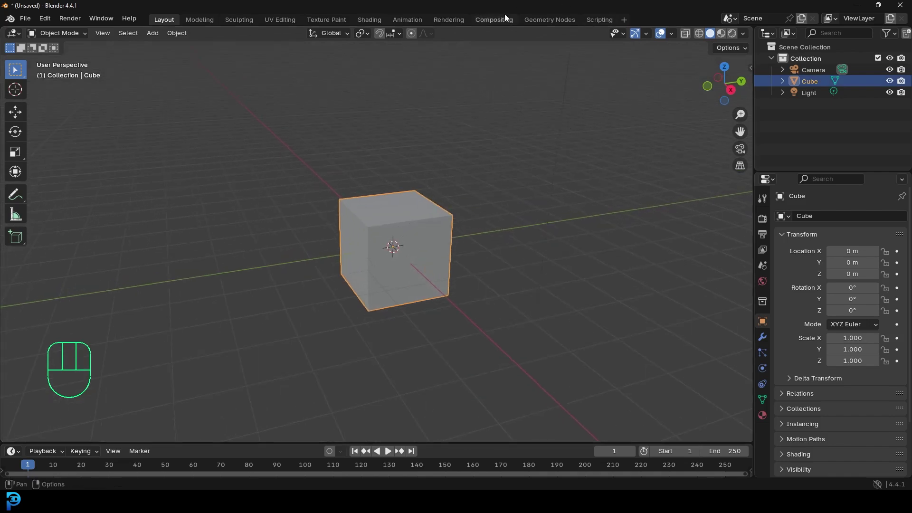
pyautogui.scroll(2, 428, 230)
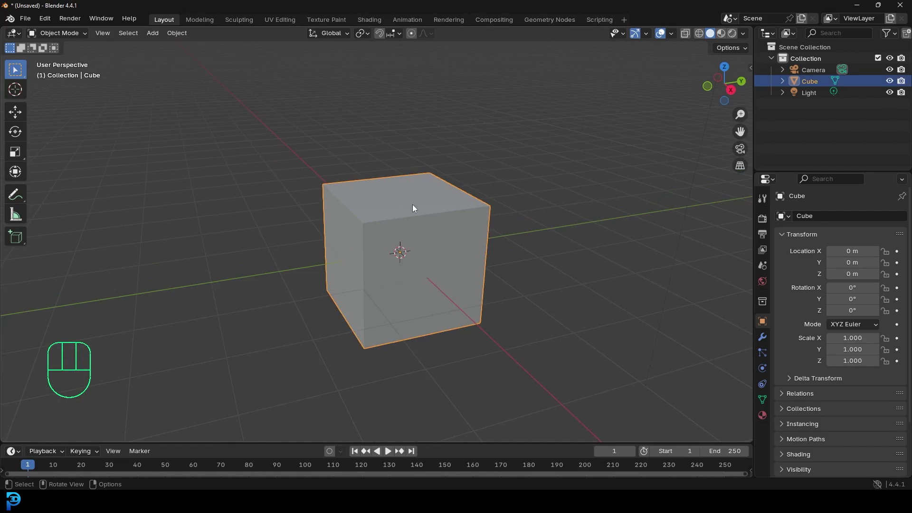
pyautogui.press('Tab')
pyautogui.moveTo(417, 213); pyautogui.dragTo(344, 228, button='middle')
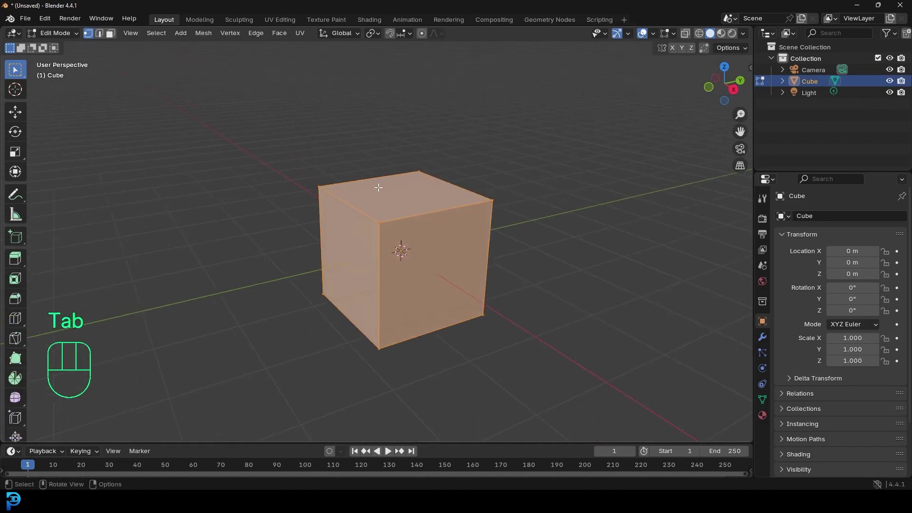
pyautogui.rightClick(394, 176)
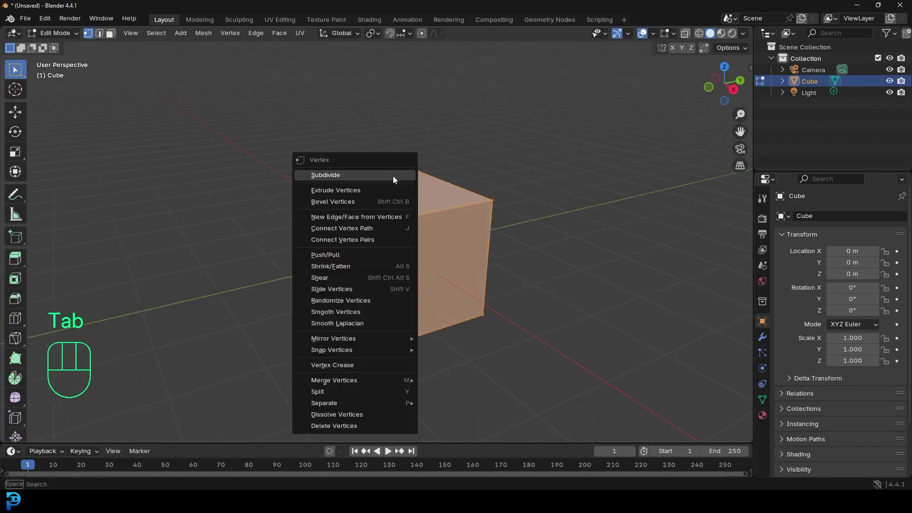
pyautogui.click(327, 176)
pyautogui.click(42, 433)
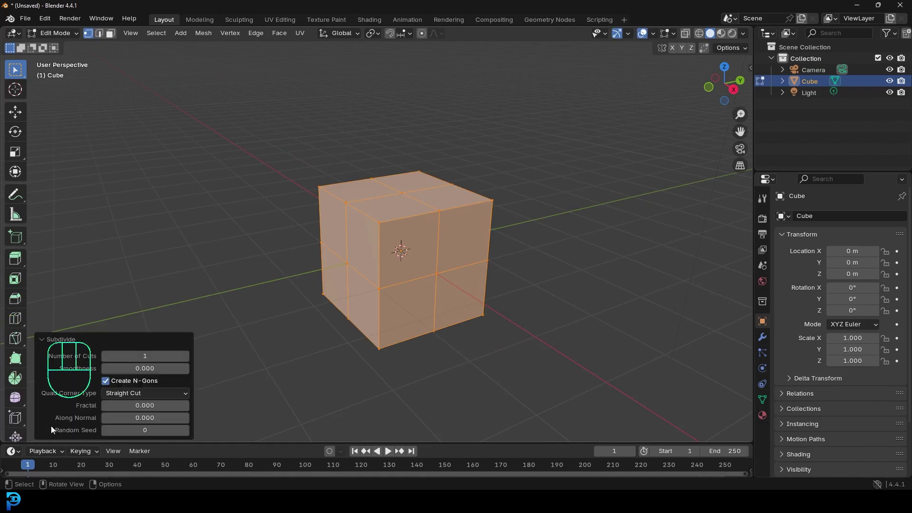
pyautogui.click(186, 357)
pyautogui.click(41, 340)
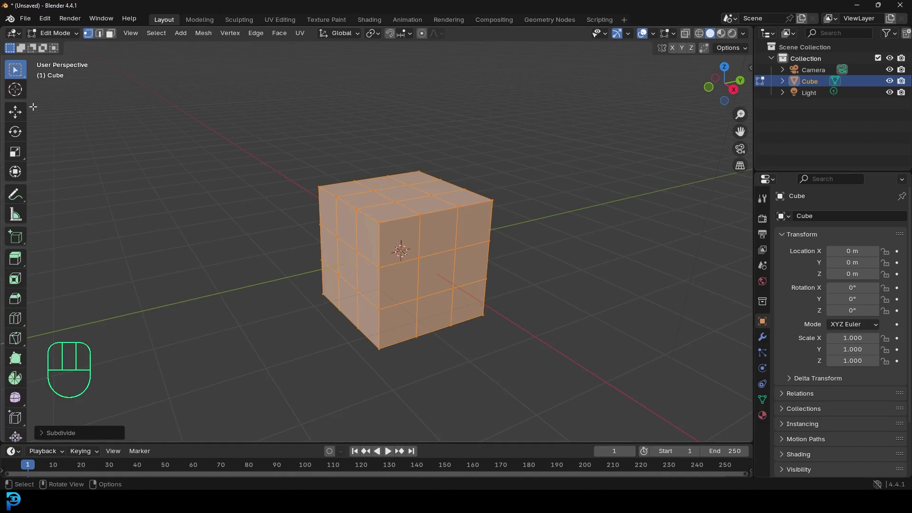
pyautogui.click(14, 398)
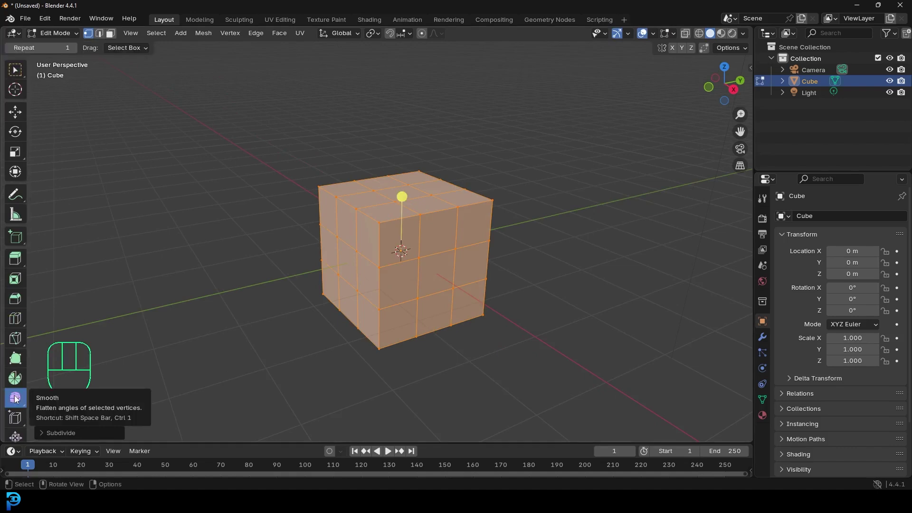
pyautogui.moveTo(399, 197); pyautogui.dragTo(698, 112)
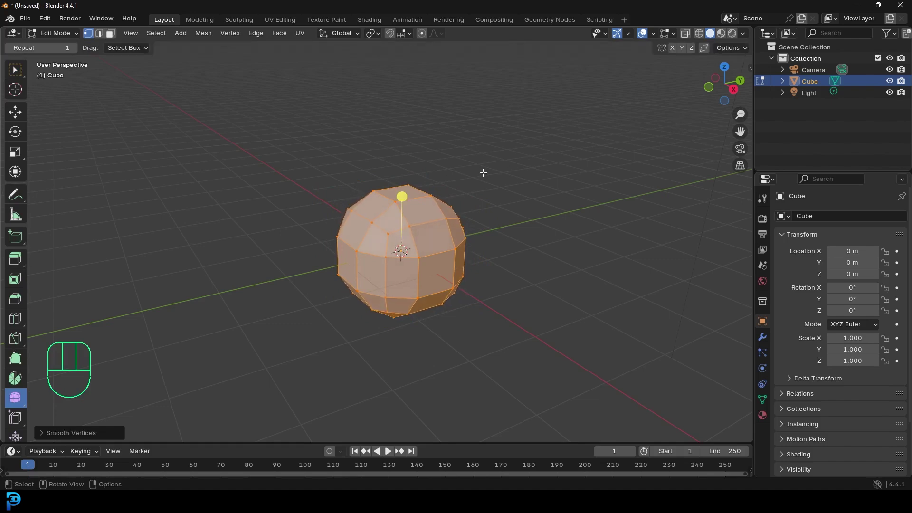
# Taper the ball's lower half by scaling its vertices down and moving them about 0.3 m down along Z.
pyautogui.press('KP_1')
pyautogui.press('z')
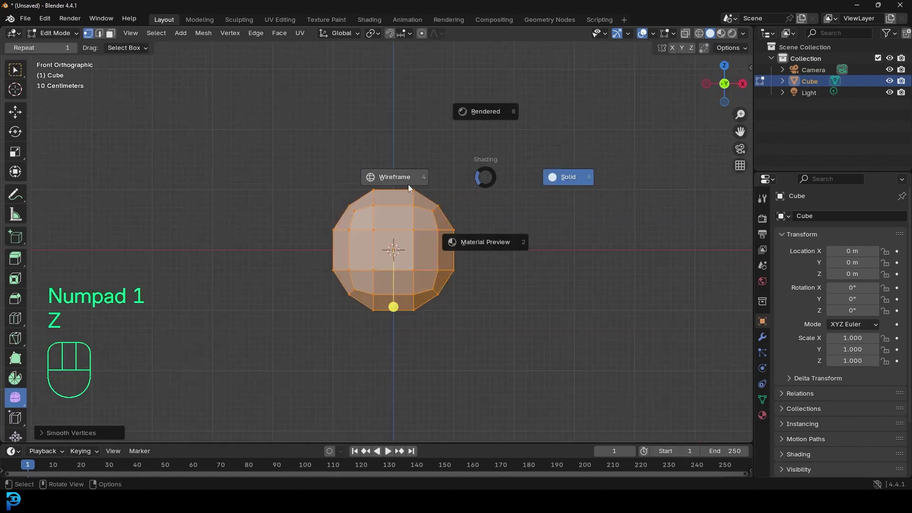
pyautogui.click(401, 180)
pyautogui.moveTo(291, 351)
pyautogui.mouseDown()
pyautogui.moveTo(465, 292)
pyautogui.moveTo(505, 259)
pyautogui.mouseUp()
pyautogui.scroll(2, 543, 296)
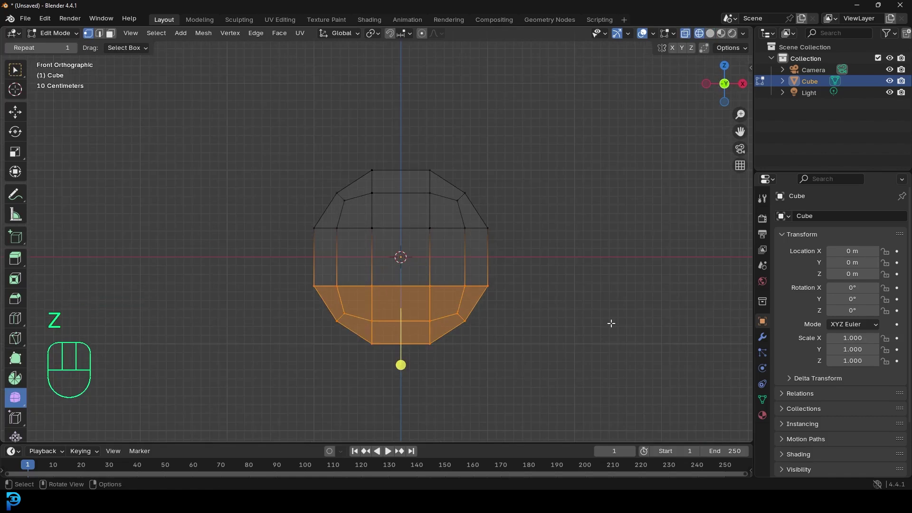
pyautogui.press('s')
pyautogui.click(551, 318)
pyautogui.press('g')
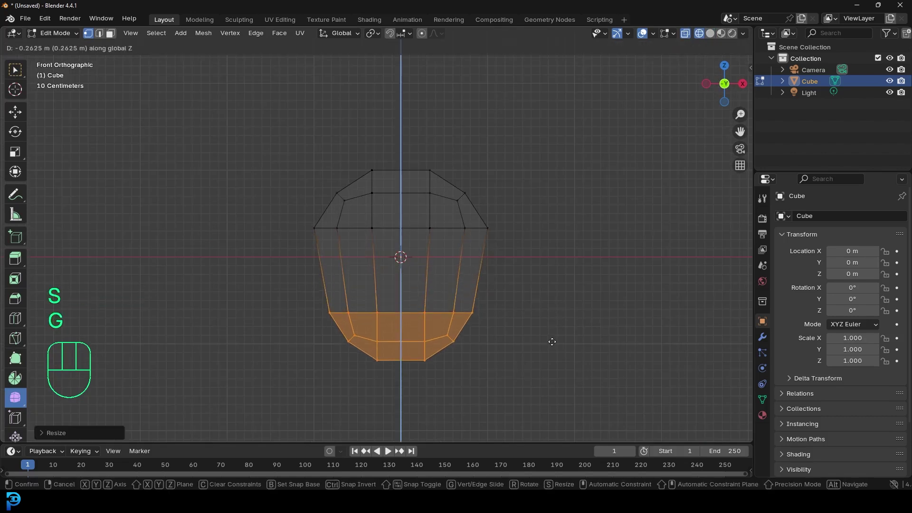
pyautogui.click(553, 346)
pyautogui.moveTo(552, 347); pyautogui.dragTo(446, 238, button='middle')
pyautogui.press('Tab')
pyautogui.press('z')
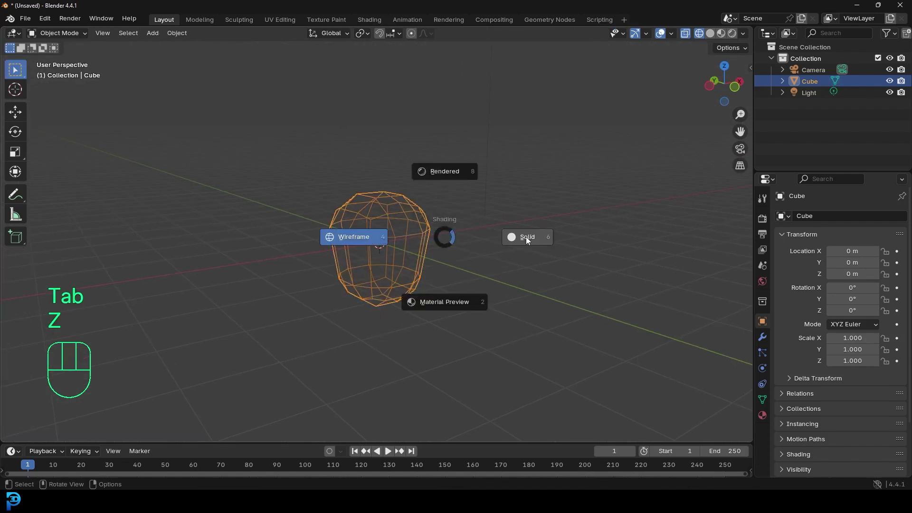
pyautogui.click(472, 237)
# Add a Subdivision Surface modifier to the tapered mesh with viewport level 2.
pyautogui.click(763, 341)
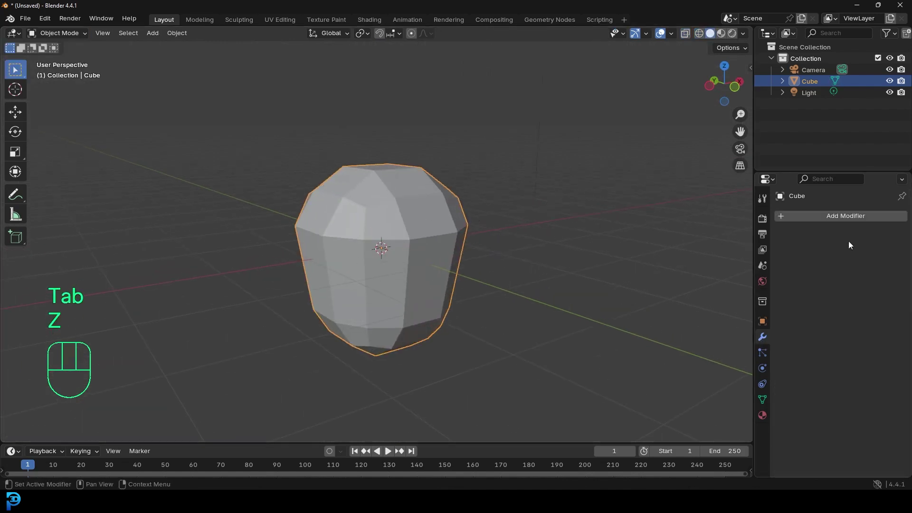
pyautogui.click(841, 217)
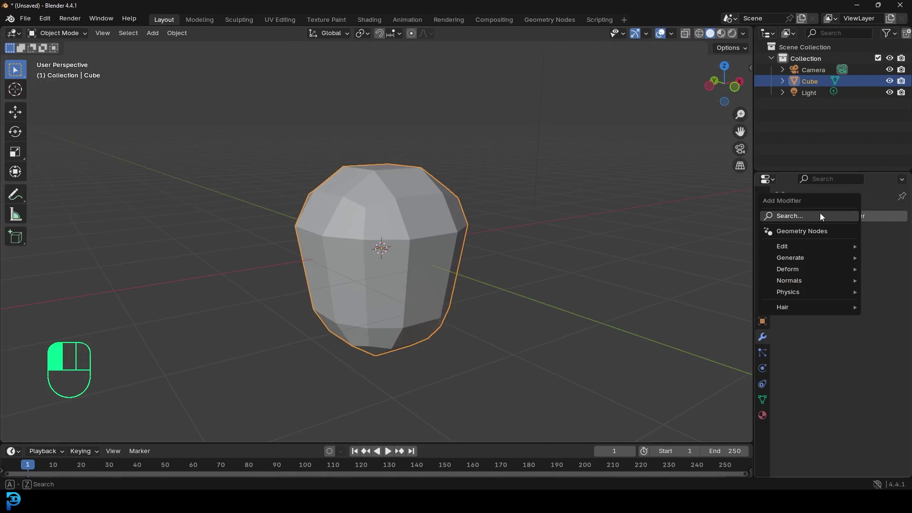
pyautogui.click(820, 213)
pyautogui.write('sub')
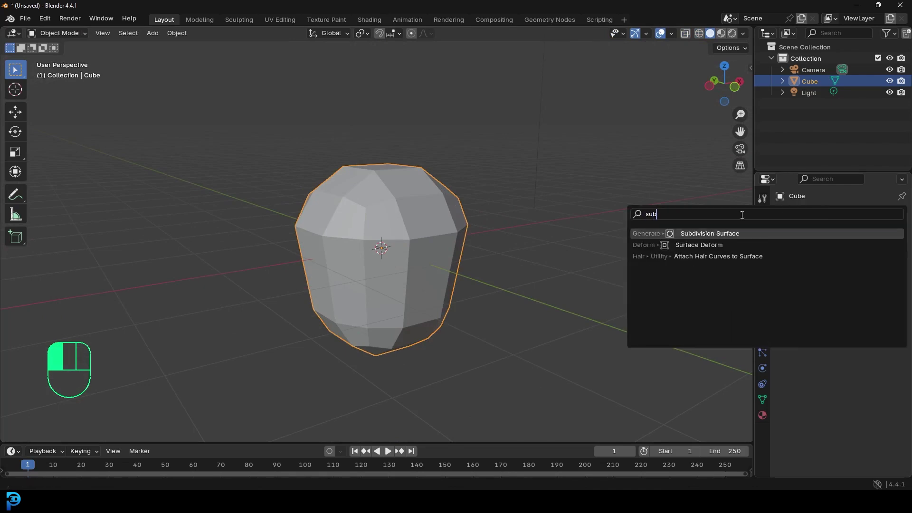
pyautogui.click(722, 229)
pyautogui.click(887, 266)
pyautogui.moveTo(423, 267); pyautogui.dragTo(317, 225, button='middle')
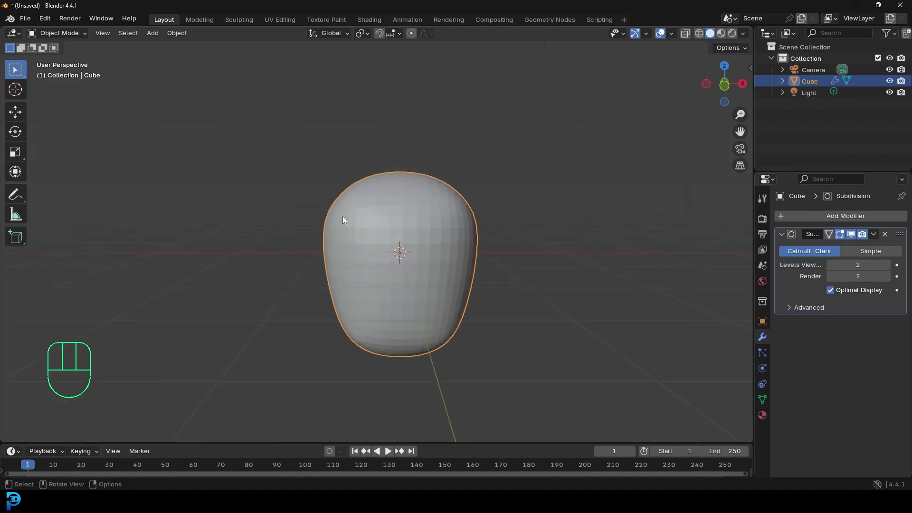
# Rearrange the Geometry Nodes workspace into a large node editor beside a 3D viewport, without the spreadsheet.
pyautogui.click(549, 19)
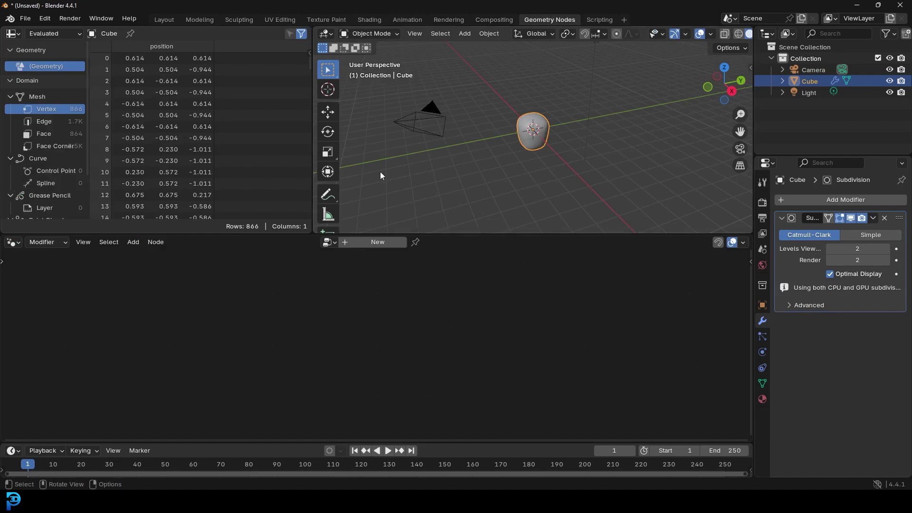
pyautogui.moveTo(313, 228); pyautogui.dragTo(292, 224)
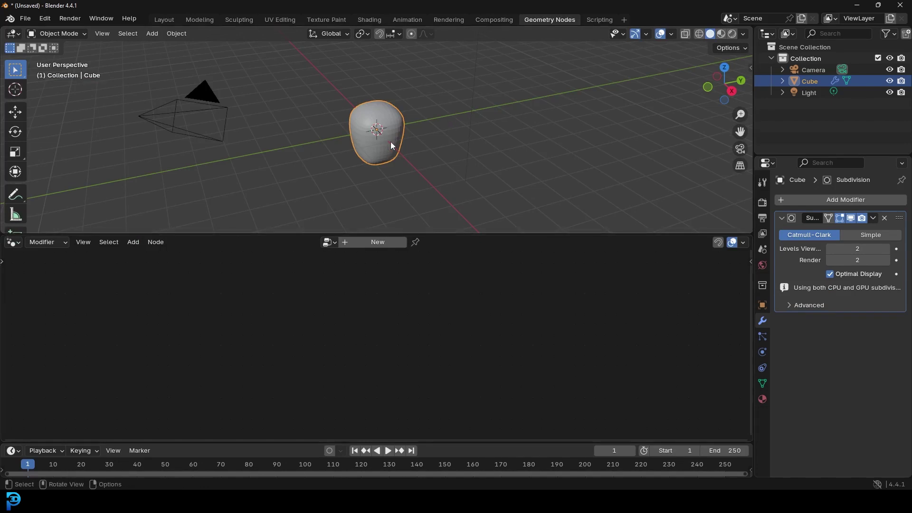
pyautogui.moveTo(4, 239); pyautogui.dragTo(6, 223)
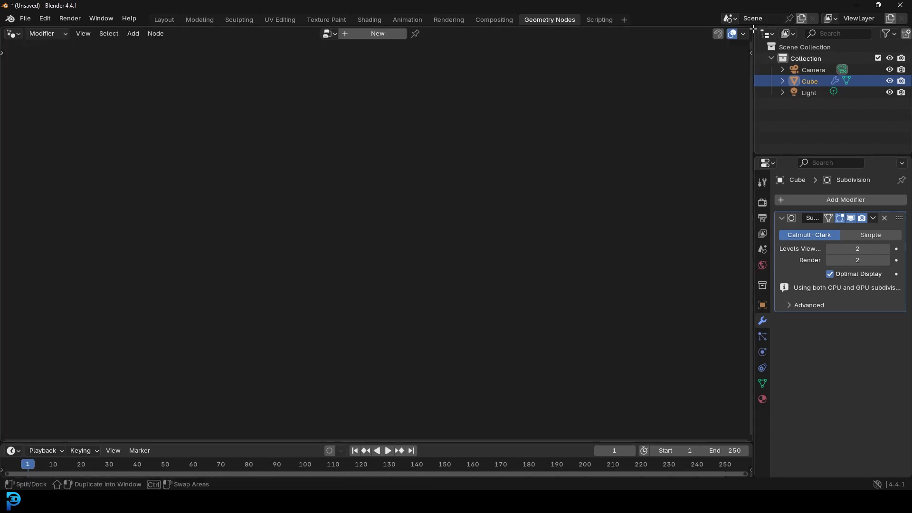
pyautogui.moveTo(752, 30); pyautogui.dragTo(510, 59)
pyautogui.click(524, 36)
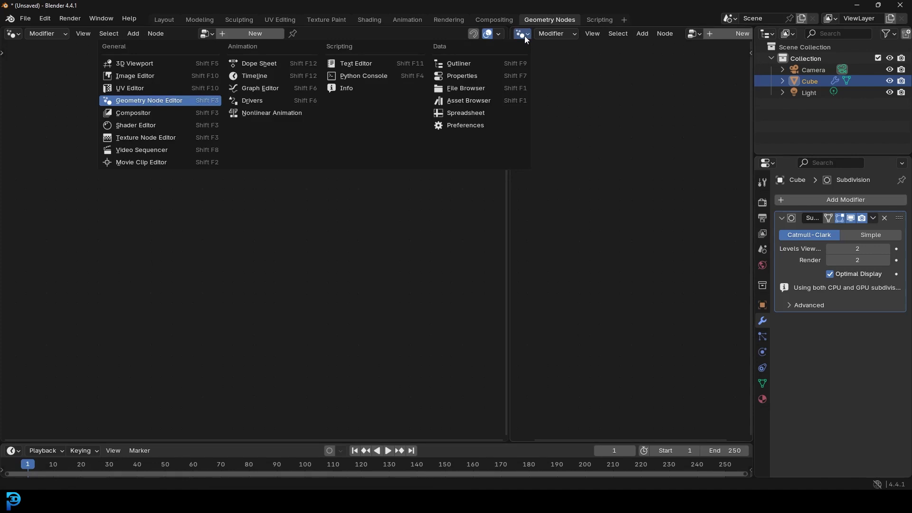
pyautogui.click(134, 64)
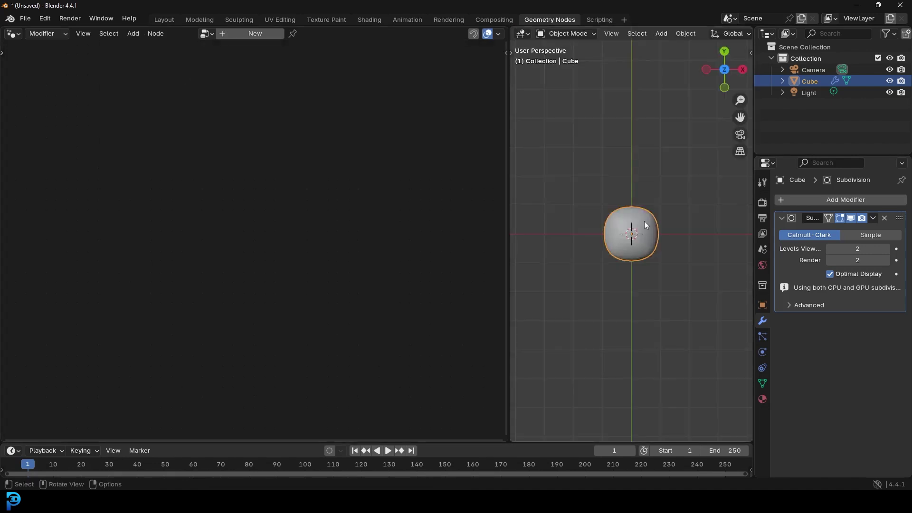
# Create a new geometry node tree on the tapered mesh.
pyautogui.moveTo(645, 221); pyautogui.dragTo(666, 200, button='middle')
pyautogui.scroll(5, 657, 223)
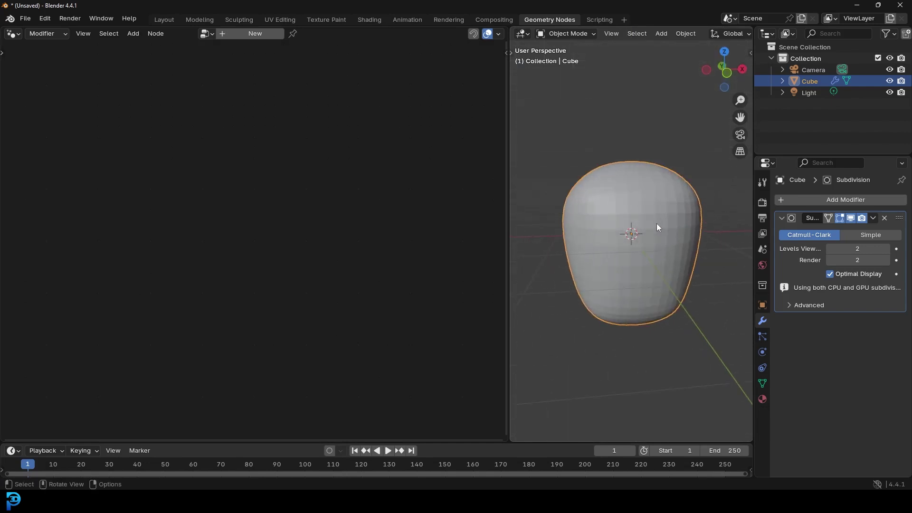
pyautogui.moveTo(651, 224)
pyautogui.mouseDown(button='middle')
pyautogui.moveTo(637, 204)
pyautogui.moveTo(657, 206)
pyautogui.moveTo(665, 192)
pyautogui.moveTo(653, 214)
pyautogui.mouseUp(button='middle')
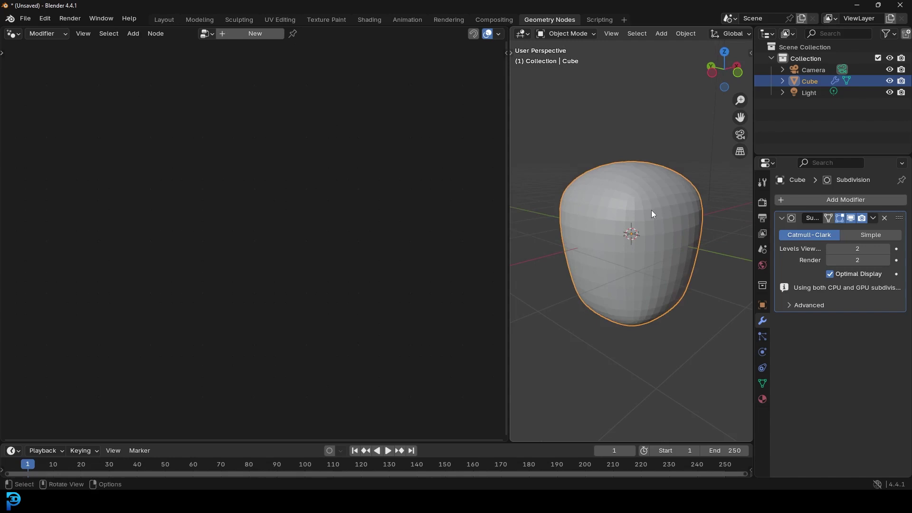
pyautogui.click(248, 34)
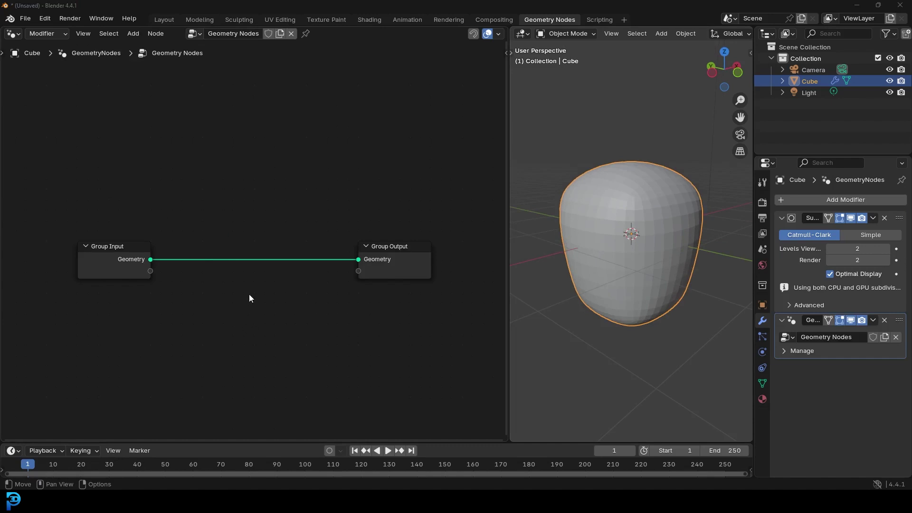
# Insert a Distribute Points on Faces node between Group Input and Group Output, with Group Input shifted slightly away from it.
pyautogui.moveTo(666, 204); pyautogui.dragTo(648, 202, button='middle')
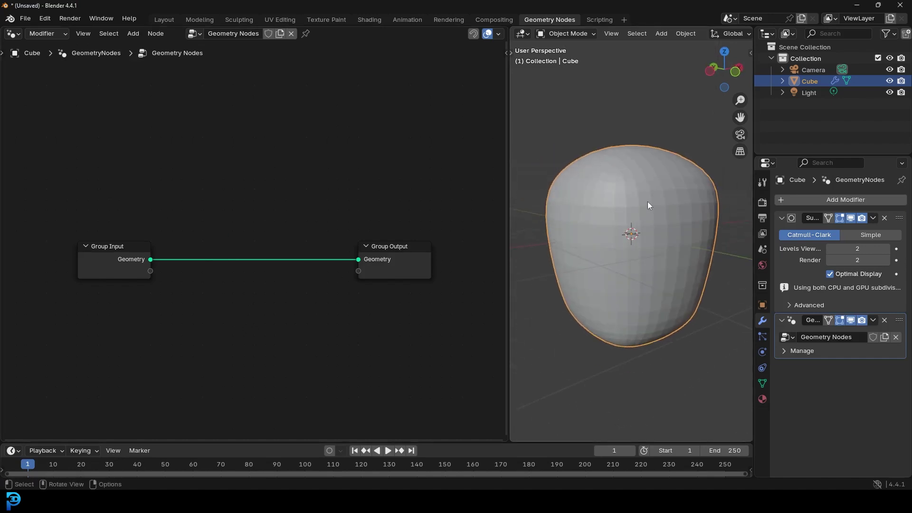
pyautogui.moveTo(139, 320); pyautogui.dragTo(221, 340, button='middle')
pyautogui.scroll(4, 226, 334)
pyautogui.scroll(5, 227, 335)
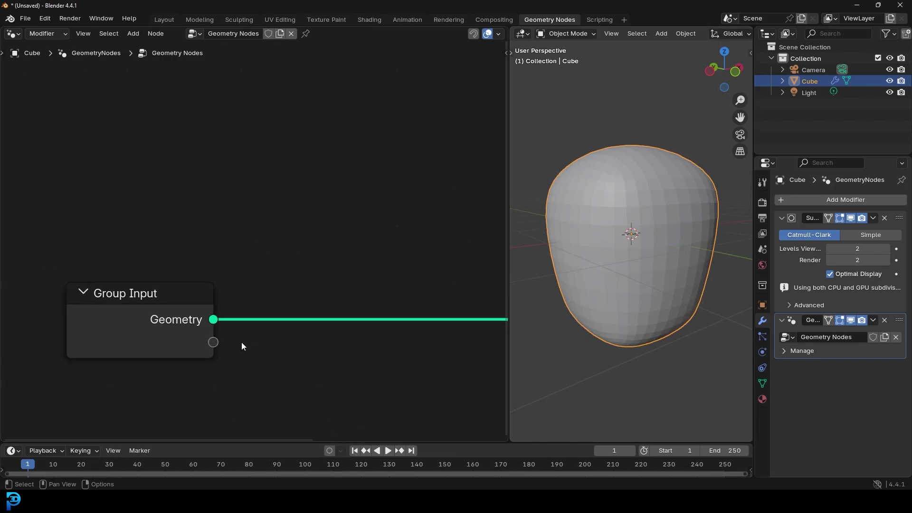
pyautogui.moveTo(309, 278); pyautogui.dragTo(284, 231, button='middle')
pyautogui.hotkey('shift', 'a')
pyautogui.click(276, 233)
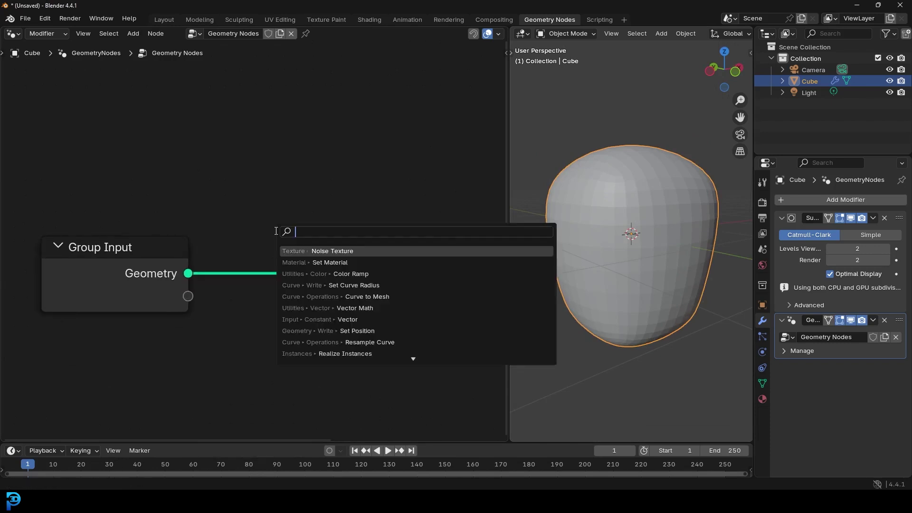
pyautogui.write('dist')
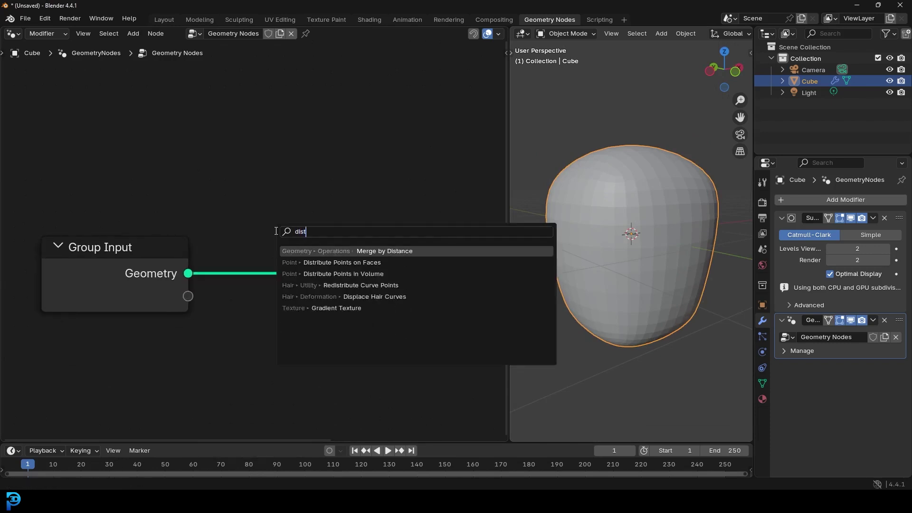
pyautogui.write('ribu')
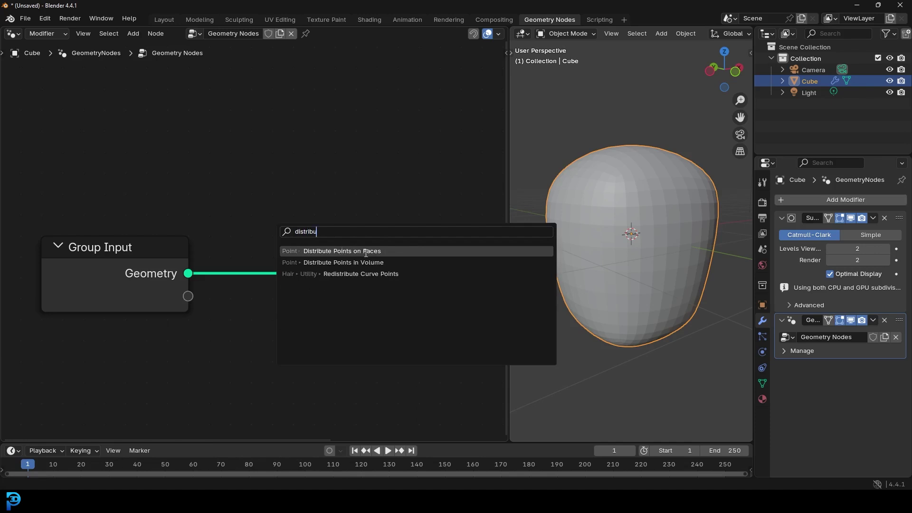
pyautogui.click(366, 253)
pyautogui.click(238, 221)
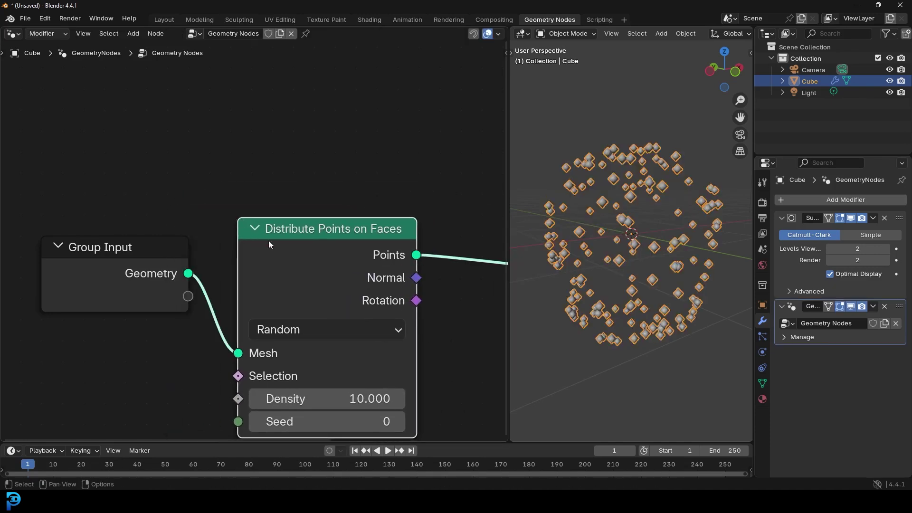
pyautogui.moveTo(185, 290); pyautogui.dragTo(171, 296)
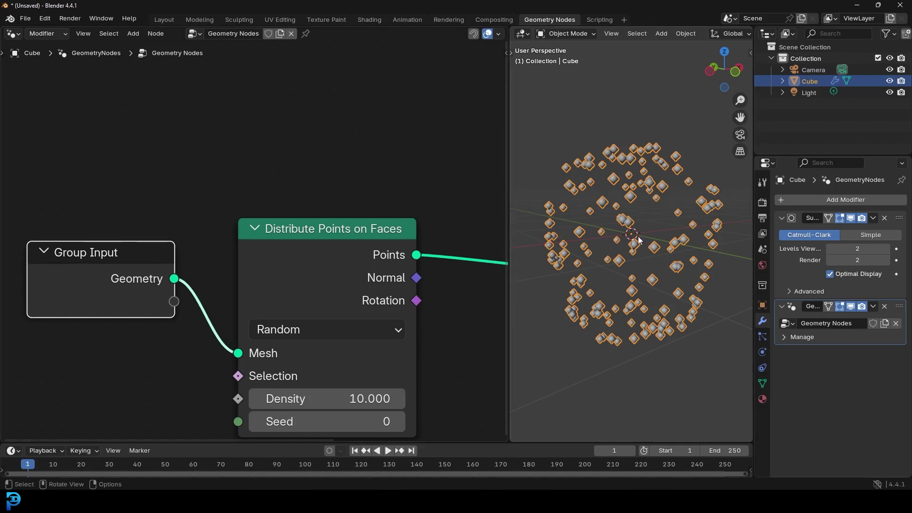
pyautogui.moveTo(667, 229); pyautogui.dragTo(651, 165, button='middle')
# Move Group Output farther away and insert an Instance on Points node between Distribute Points on Faces and Group Output.
pyautogui.moveTo(308, 251); pyautogui.dragTo(310, 264)
pyautogui.moveTo(323, 269); pyautogui.dragTo(80, 263, button='middle')
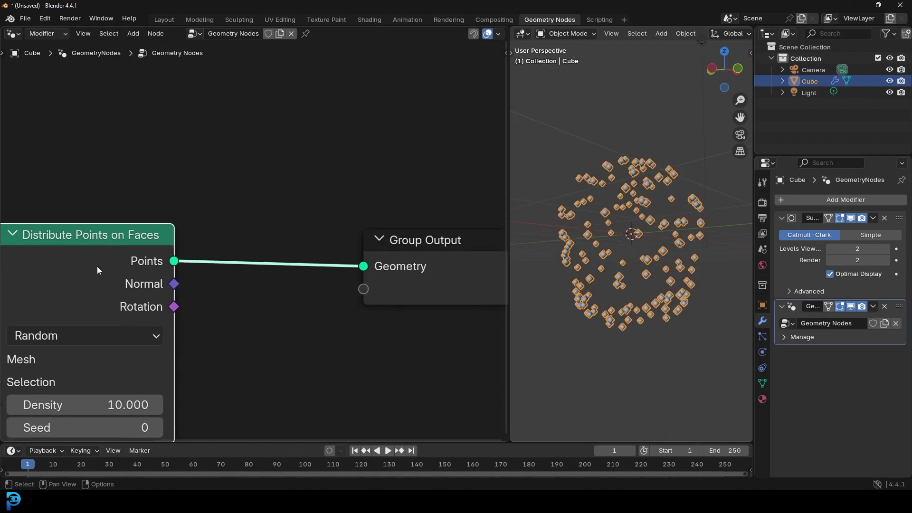
pyautogui.scroll(-5, 300, 285)
pyautogui.scroll(3, 301, 279)
pyautogui.moveTo(292, 281); pyautogui.dragTo(186, 292, button='middle')
pyautogui.moveTo(294, 265); pyautogui.dragTo(428, 257)
pyautogui.moveTo(263, 267); pyautogui.dragTo(307, 259, button='middle')
pyautogui.hotkey('shift', 'a')
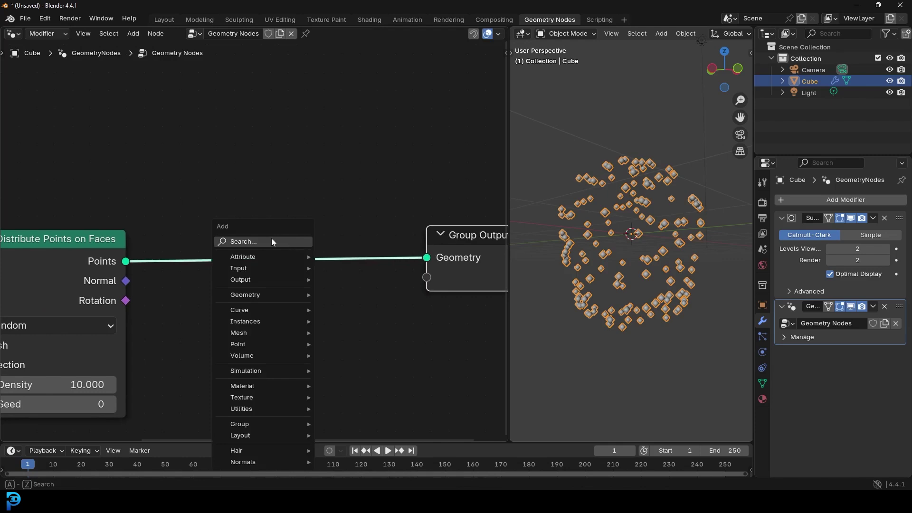
pyautogui.write('instance')
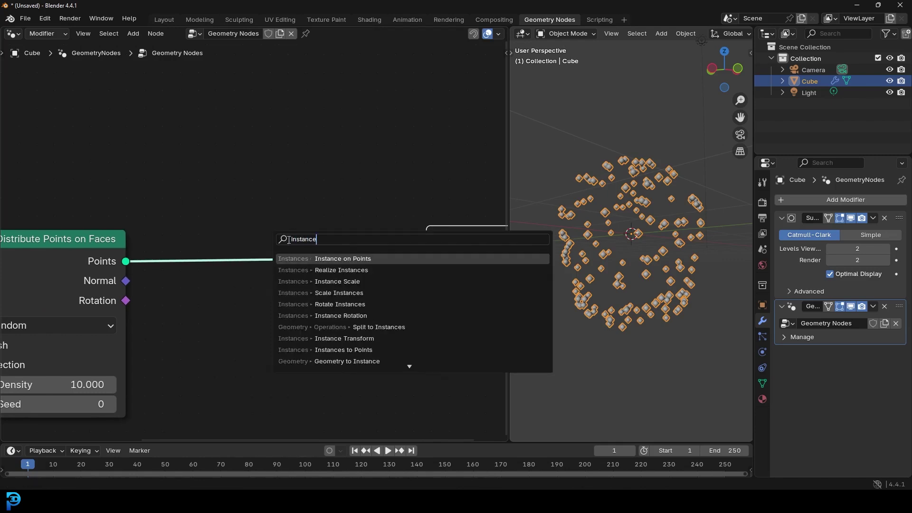
pyautogui.click(351, 258)
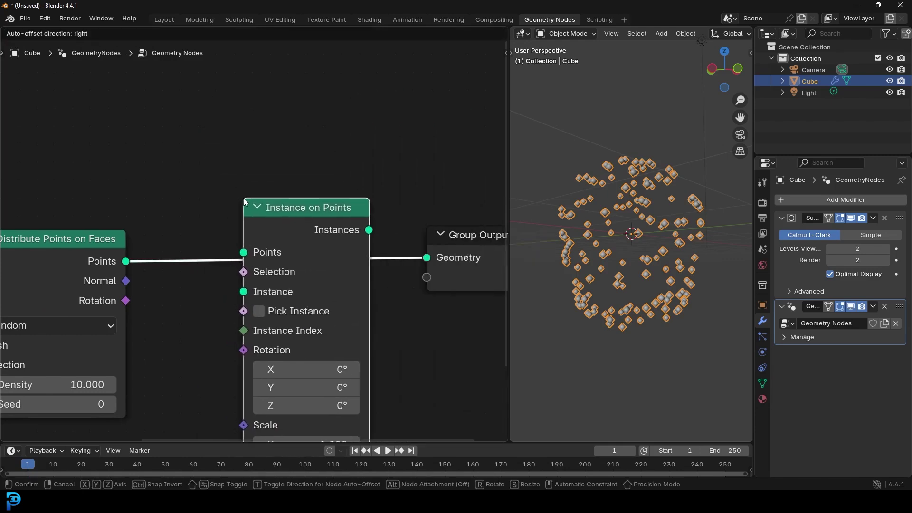
pyautogui.click(246, 204)
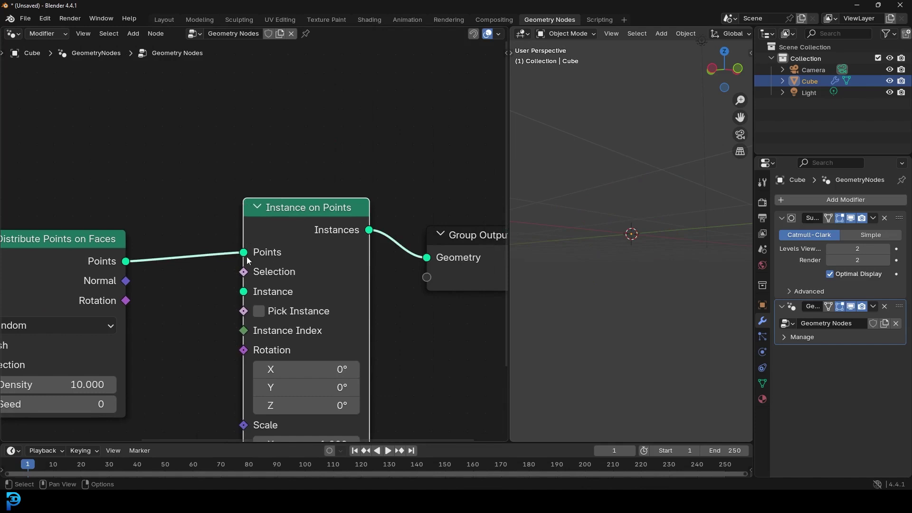
# Add an Ico Sphere node with its Mesh output linked to the Instance input of Instance on Points.
pyautogui.moveTo(274, 253); pyautogui.dragTo(382, 147, button='middle')
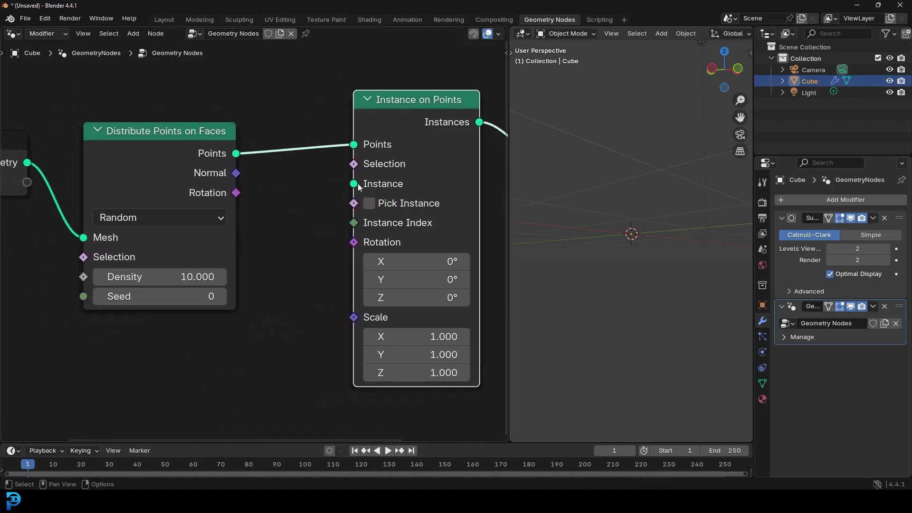
pyautogui.moveTo(354, 184); pyautogui.dragTo(214, 383)
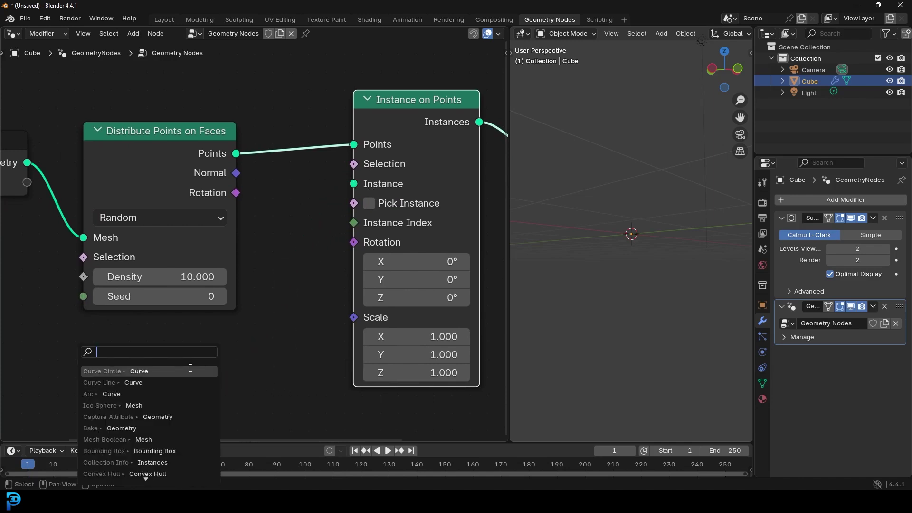
pyautogui.write('icosp')
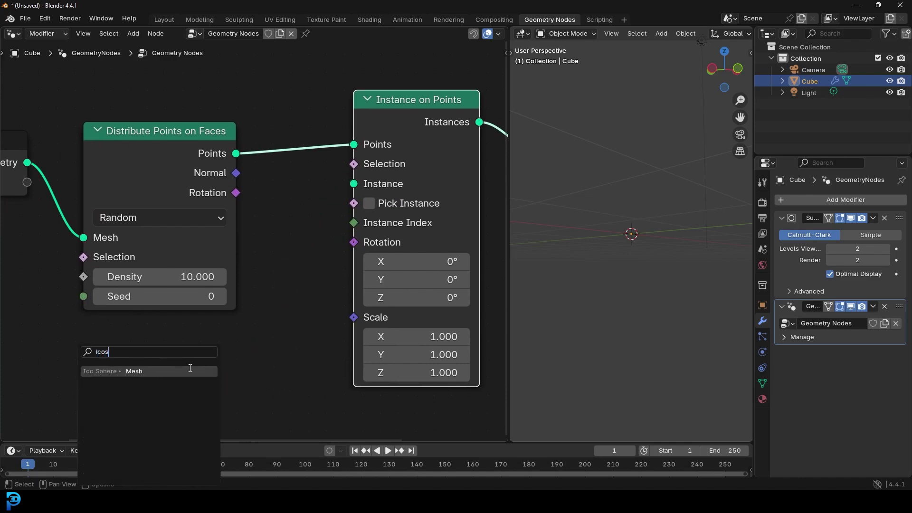
pyautogui.click(100, 371)
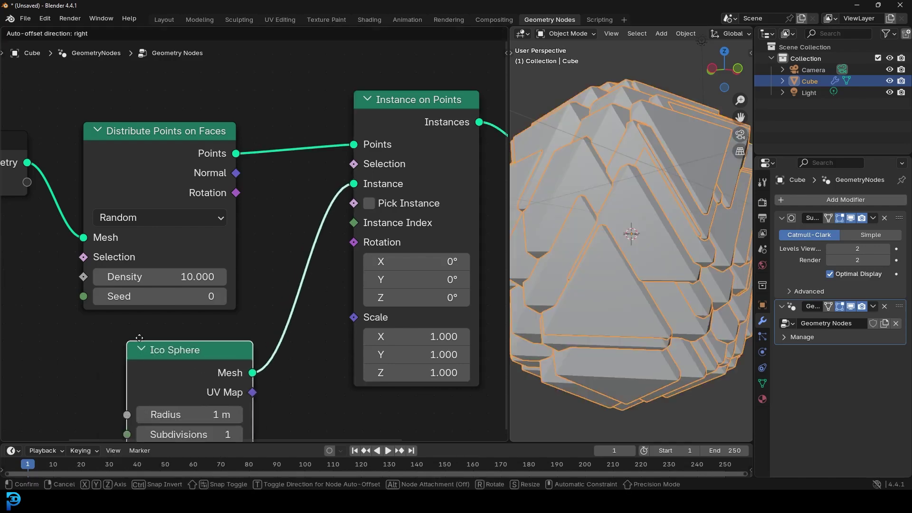
pyautogui.click(93, 372)
# Set the Ico Sphere node to 3 subdivisions and a radius of 0.3 m.
pyautogui.scroll(-4, 422, 175)
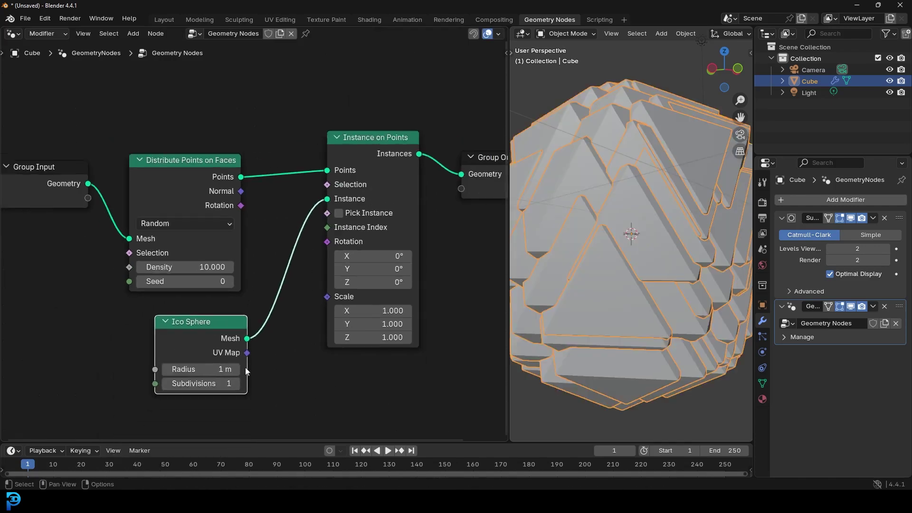
pyautogui.moveTo(245, 367); pyautogui.dragTo(260, 292, button='middle')
pyautogui.scroll(3, 253, 295)
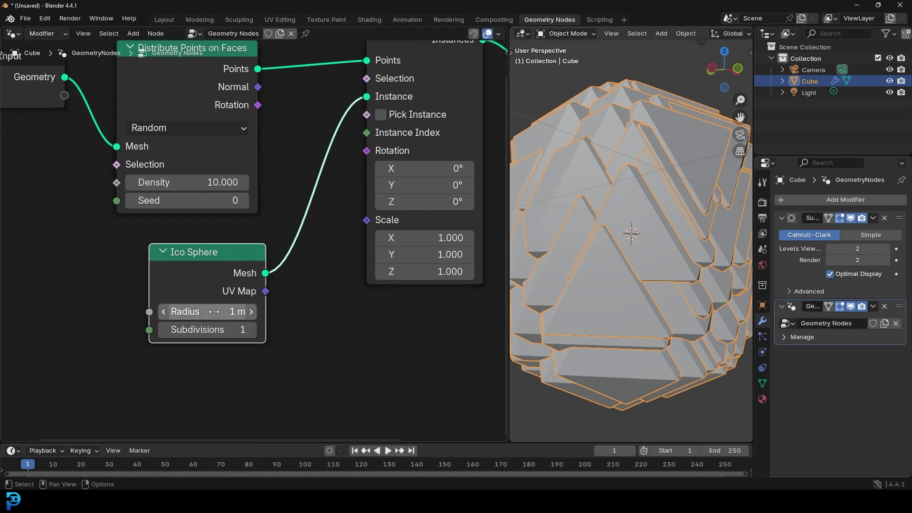
pyautogui.click(216, 331)
pyautogui.write('3')
pyautogui.press('Return')
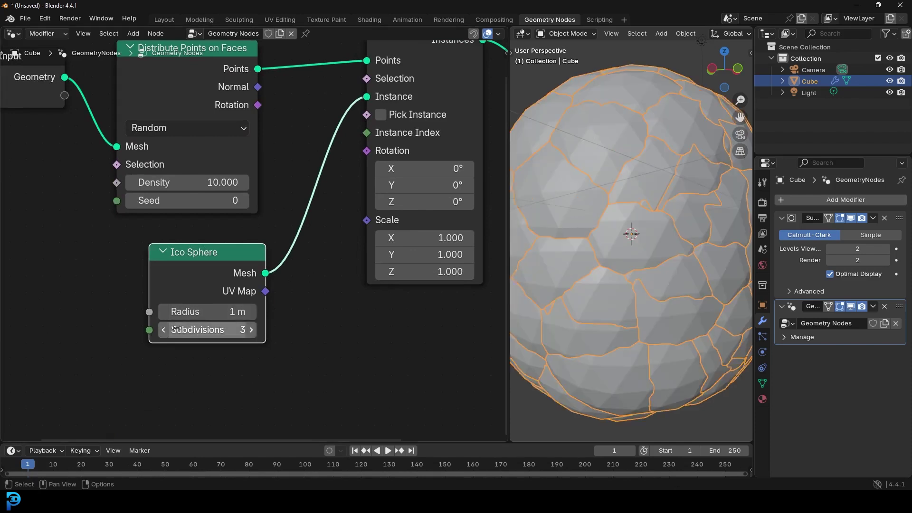
pyautogui.click(204, 311)
pyautogui.write('0.3')
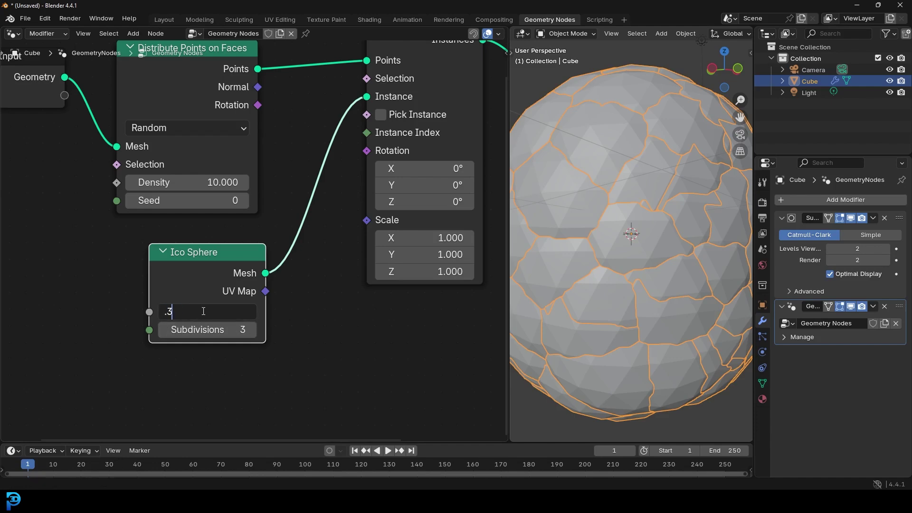
pyautogui.press('Return')
pyautogui.moveTo(594, 247); pyautogui.dragTo(646, 279, button='middle')
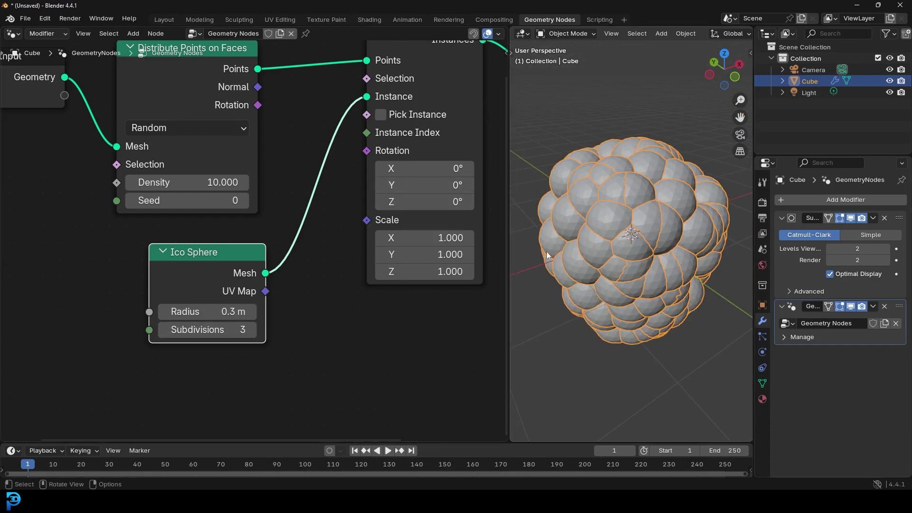
pyautogui.moveTo(562, 210); pyautogui.dragTo(674, 147, button='middle')
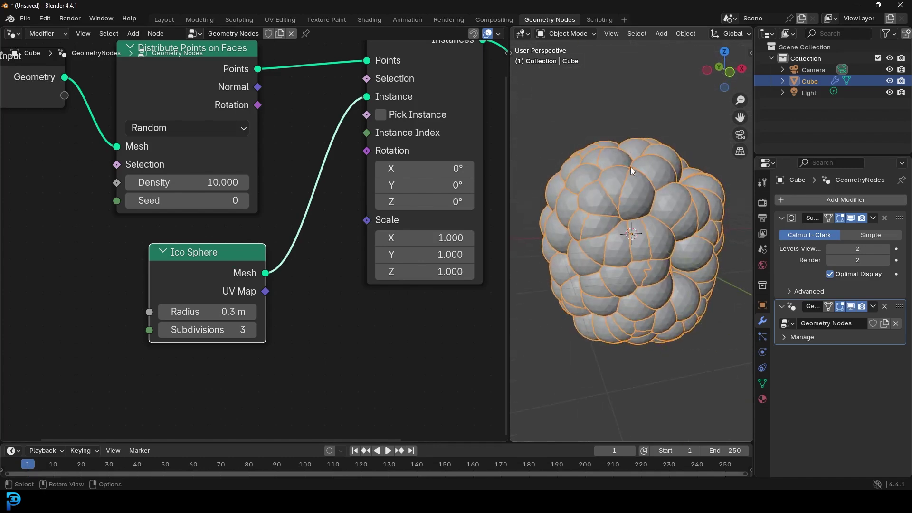
# Add a Position node linked to the Selection input of Instance on Points, placing it below the Ico Sphere node.
pyautogui.scroll(-4, 205, 251)
pyautogui.moveTo(205, 251); pyautogui.dragTo(273, 189, button='middle')
pyautogui.moveTo(247, 119); pyautogui.dragTo(316, 160, button='middle')
pyautogui.scroll(2, 316, 169)
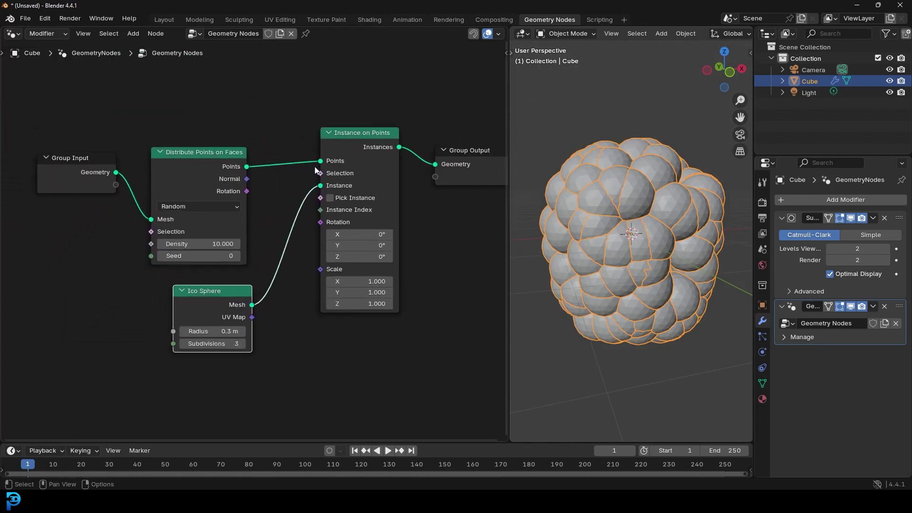
pyautogui.moveTo(356, 145); pyautogui.dragTo(361, 145)
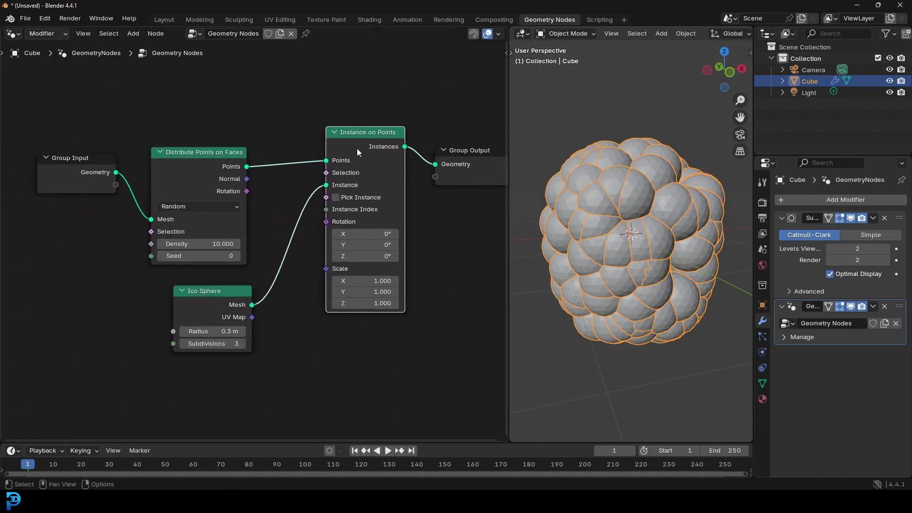
pyautogui.moveTo(327, 173); pyautogui.dragTo(200, 358)
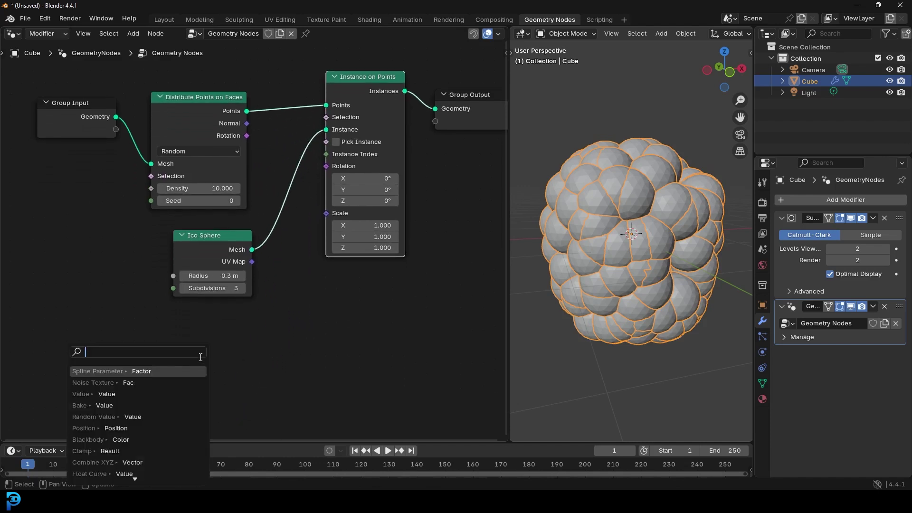
pyautogui.write('positi')
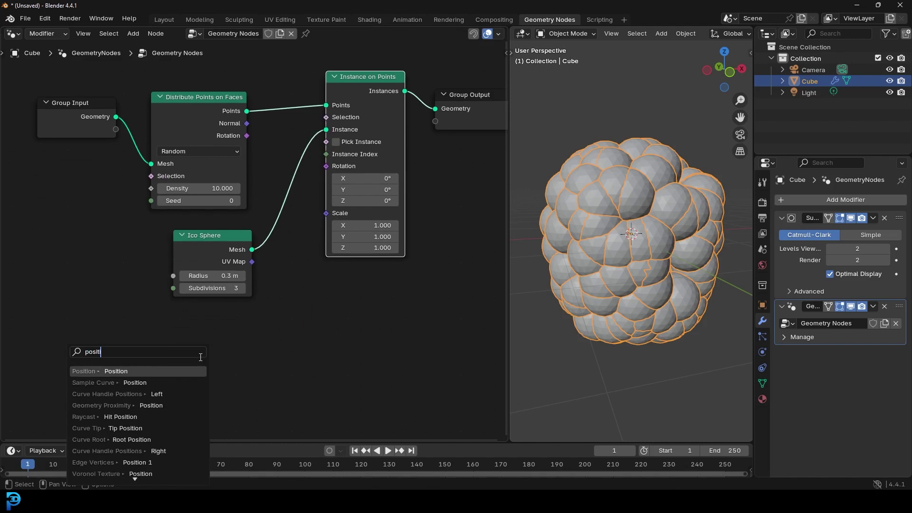
pyautogui.click(100, 371)
pyautogui.click(140, 353)
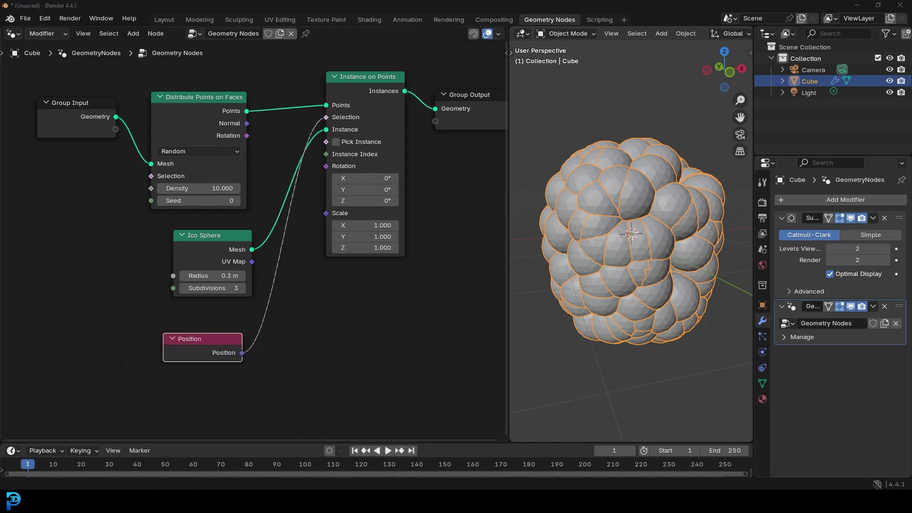
# Insert a Separate XYZ node into the link between the Position node and the Selection input.
pyautogui.scroll(1, 235, 365)
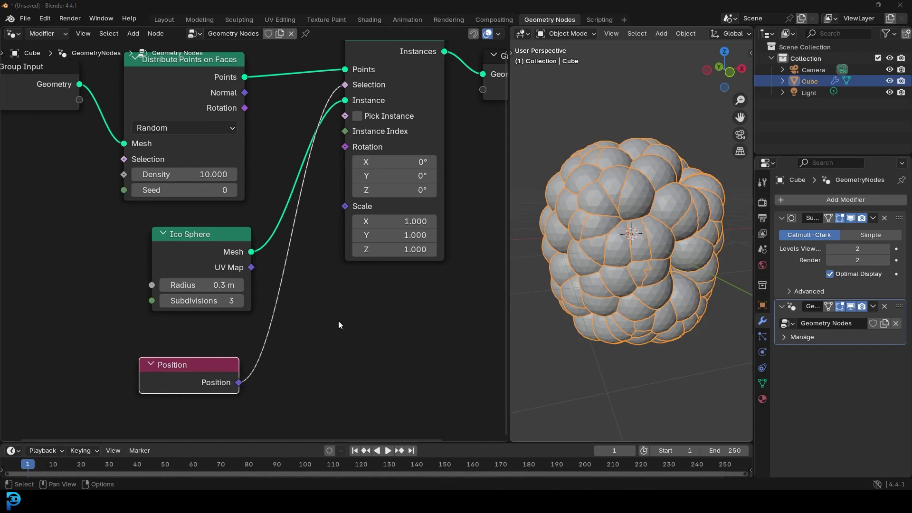
pyautogui.moveTo(295, 305); pyautogui.dragTo(327, 276, button='middle')
pyautogui.hotkey('shift', 'a')
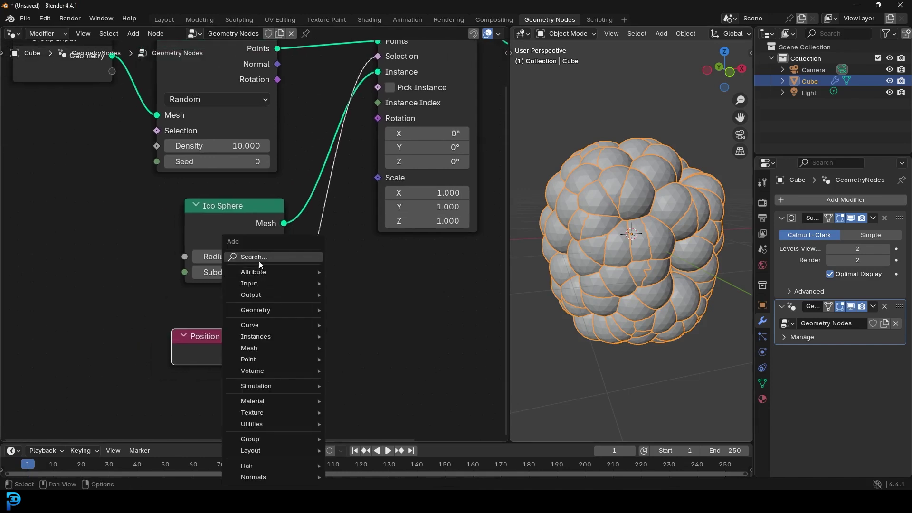
pyautogui.click(260, 261)
pyautogui.write('seperate')
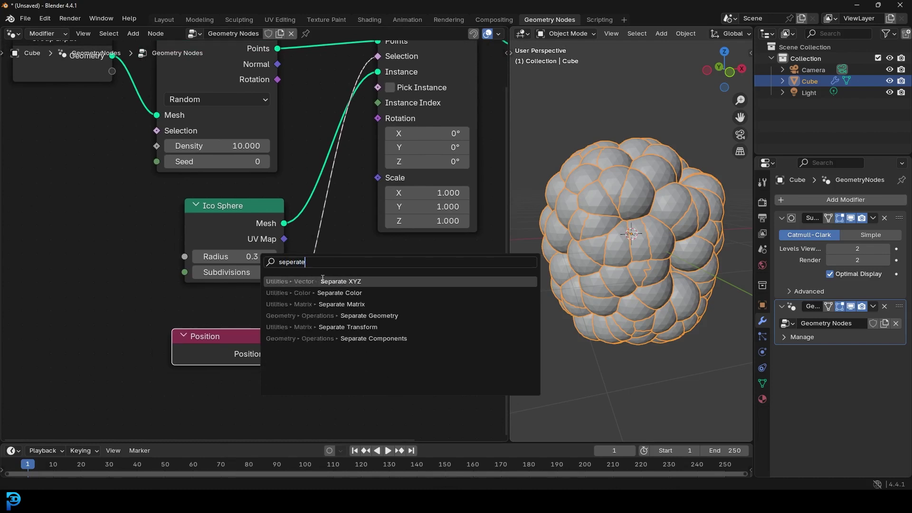
pyautogui.click(331, 280)
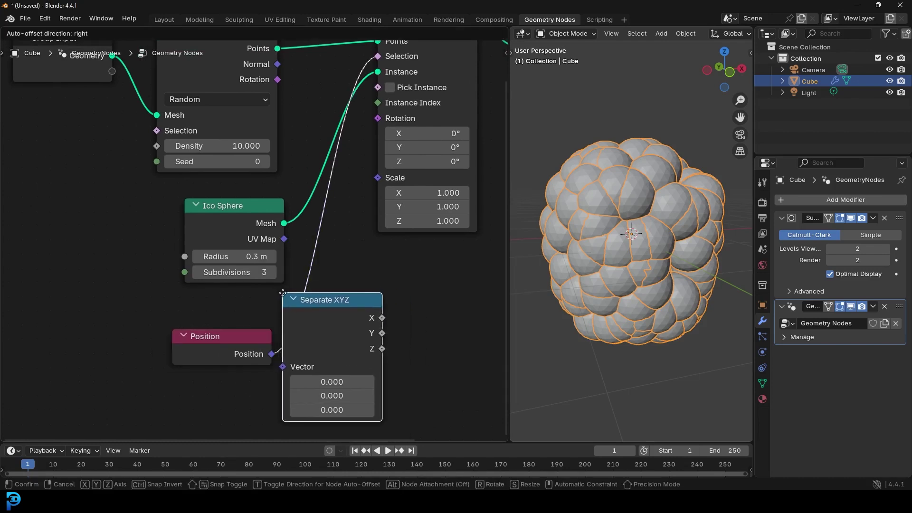
pyautogui.click(280, 291)
pyautogui.moveTo(221, 351); pyautogui.dragTo(190, 357)
pyautogui.moveTo(358, 321); pyautogui.dragTo(281, 345)
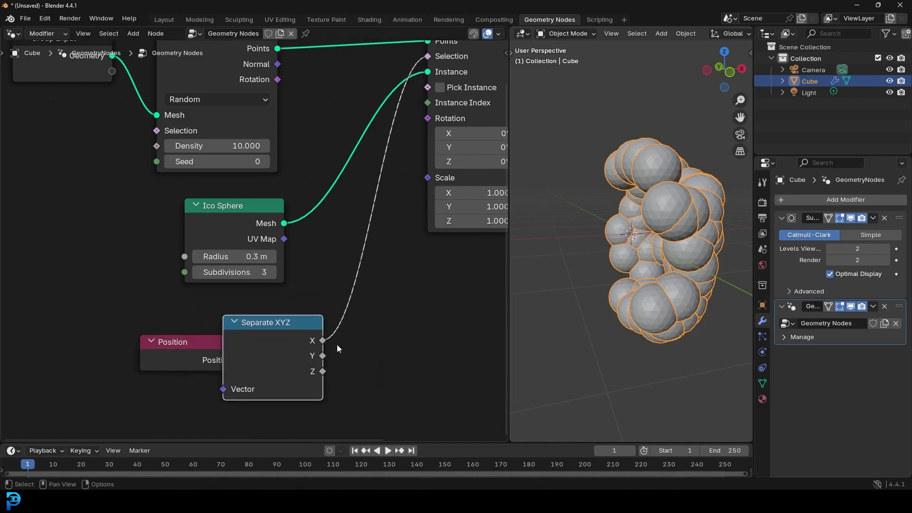
# Connect the Z output of Separate XYZ to the Selection input of Instance on Points in place of X.
pyautogui.moveTo(360, 301); pyautogui.dragTo(258, 329, button='middle')
pyautogui.moveTo(217, 411); pyautogui.dragTo(323, 93)
pyautogui.moveTo(353, 97); pyautogui.dragTo(325, 237, button='middle')
pyautogui.scroll(4, 325, 236)
pyautogui.moveTo(343, 186); pyautogui.dragTo(338, 209)
pyautogui.moveTo(692, 223); pyautogui.dragTo(630, 174, button='middle')
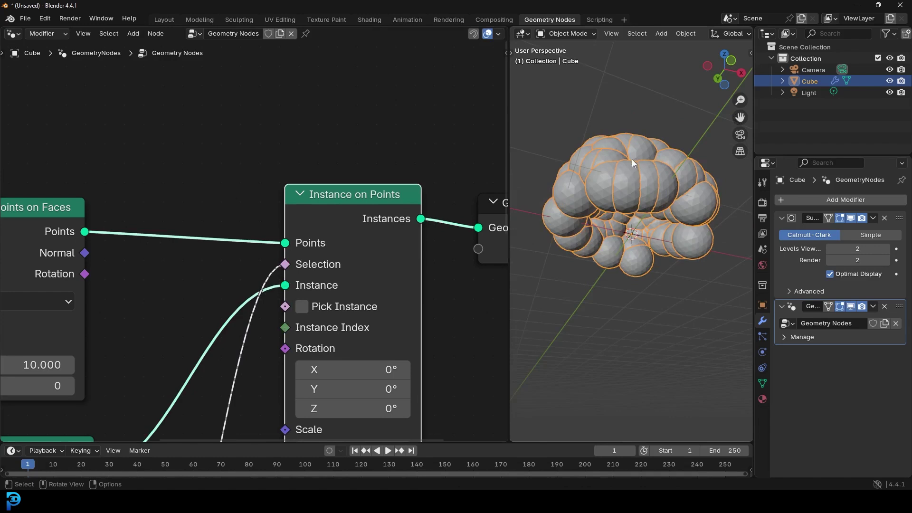
pyautogui.moveTo(665, 185); pyautogui.dragTo(677, 241, button='middle')
pyautogui.moveTo(169, 374); pyautogui.dragTo(263, 91, button='middle')
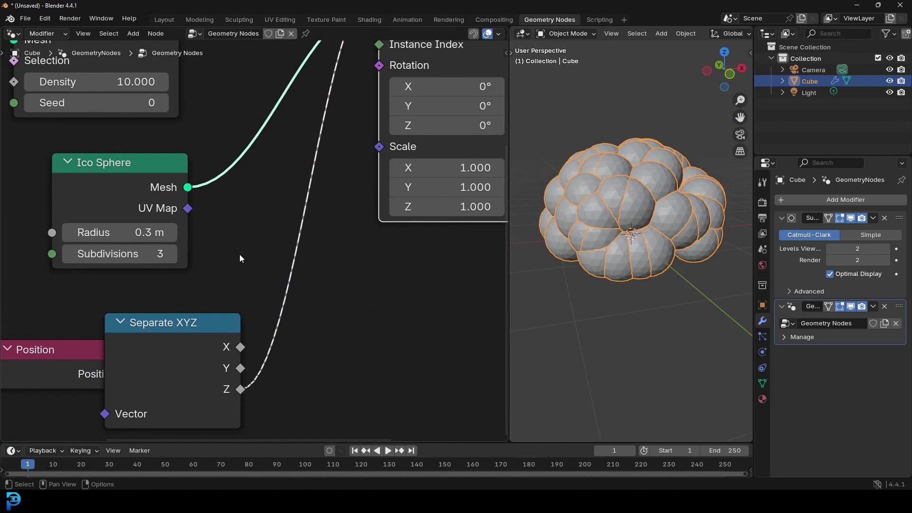
# Insert a Map Range node into the link between the Z output of Separate XYZ and the Selection input.
pyautogui.moveTo(253, 295); pyautogui.dragTo(307, 219, button='middle')
pyautogui.moveTo(91, 287); pyautogui.dragTo(53, 289)
pyautogui.moveTo(239, 267); pyautogui.dragTo(200, 279)
pyautogui.hotkey('shift', 'a')
pyautogui.click(305, 233)
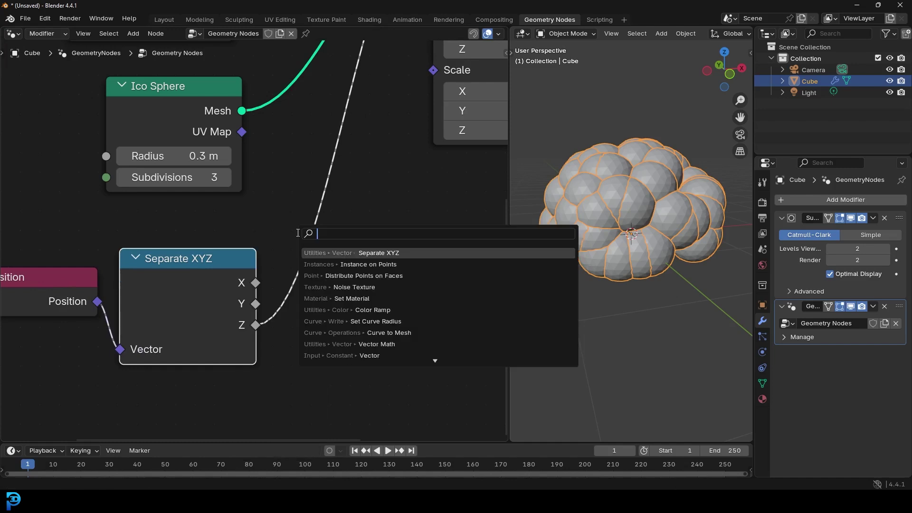
pyautogui.write('map rang')
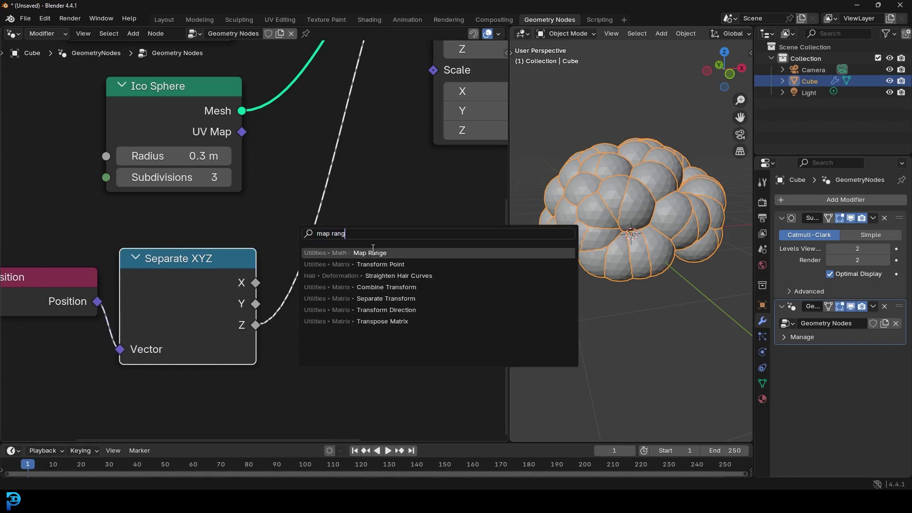
pyautogui.press('Return')
pyautogui.click(331, 238)
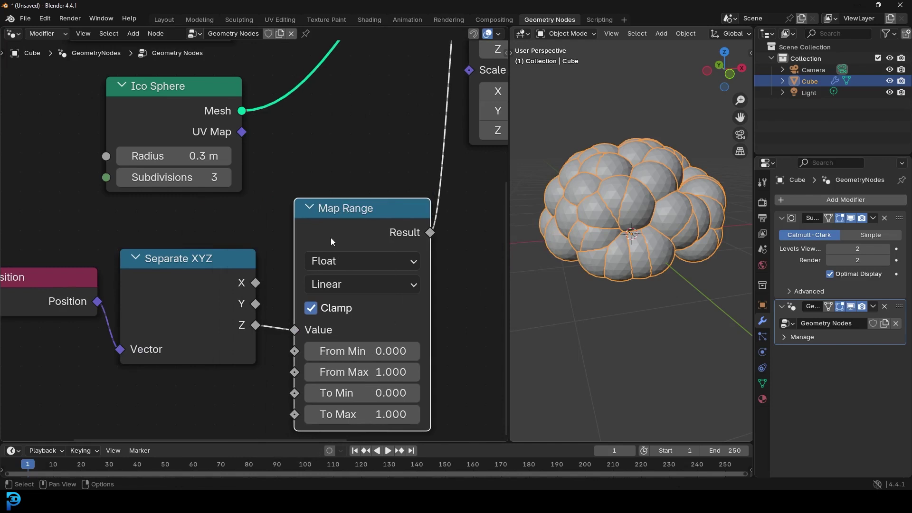
# Set the Map Range node's From Min to 1 and From Max to 0.
pyautogui.moveTo(354, 287); pyautogui.dragTo(320, 218, button='middle')
pyautogui.scroll(2, 323, 226)
pyautogui.click(336, 284)
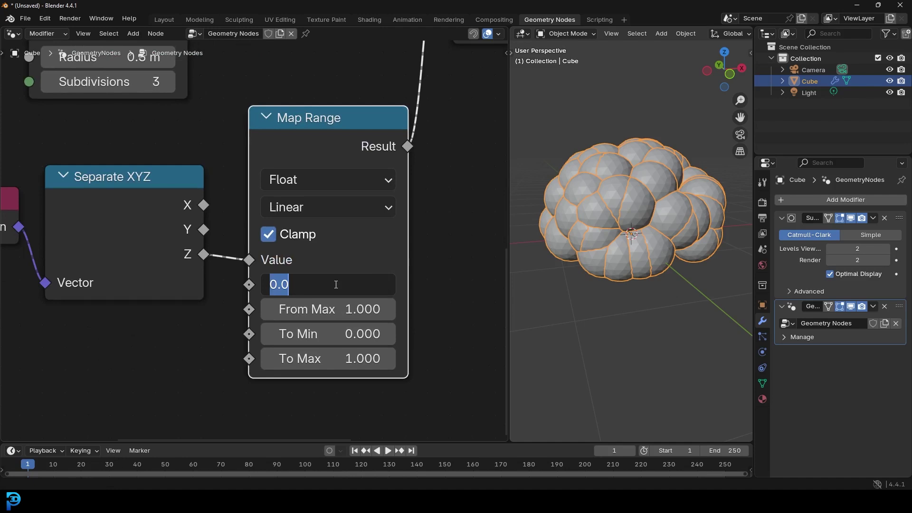
pyautogui.write('1')
pyautogui.press('Return')
pyautogui.click(324, 312)
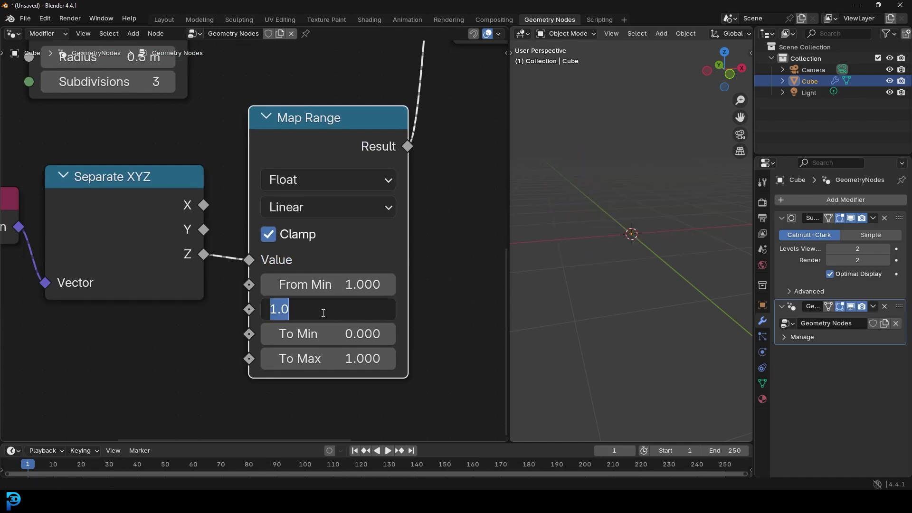
pyautogui.write('0')
pyautogui.press('Return')
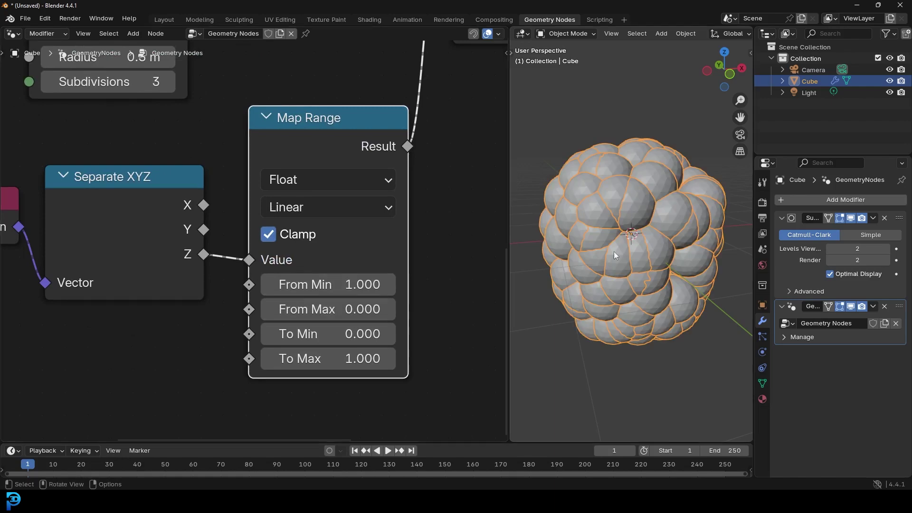
pyautogui.moveTo(692, 231); pyautogui.dragTo(672, 164, button='middle')
pyautogui.scroll(3, 613, 195)
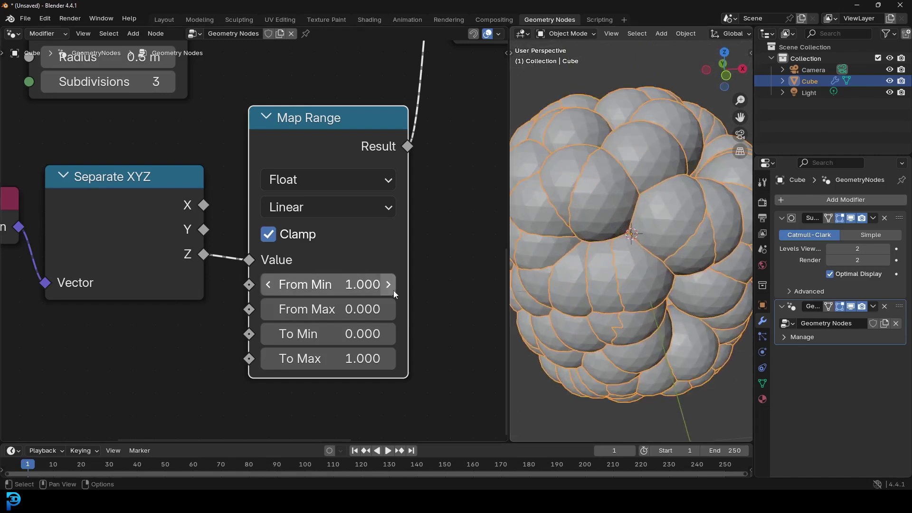
# Lower the Map Range node's To Min to -0.29 to remove berries from the top of the fruit.
pyautogui.scroll(2, 386, 295)
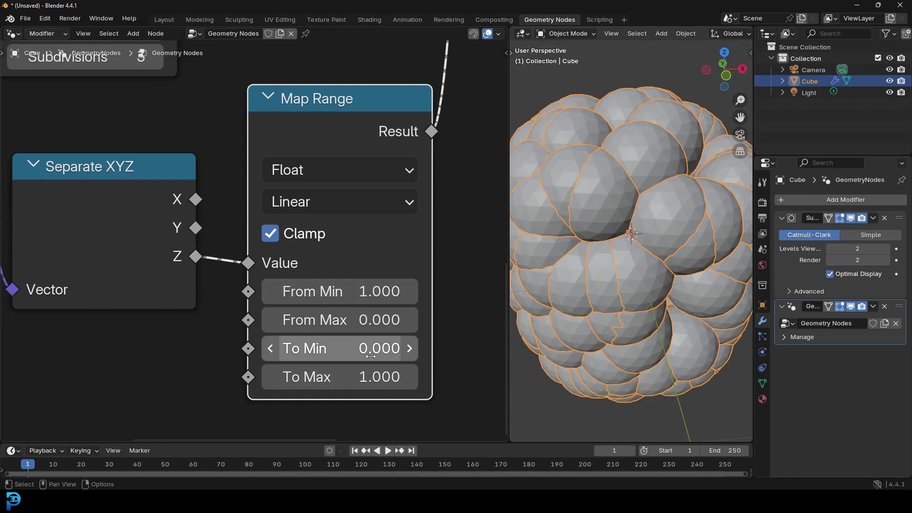
pyautogui.moveTo(367, 351); pyautogui.dragTo(349, 356)
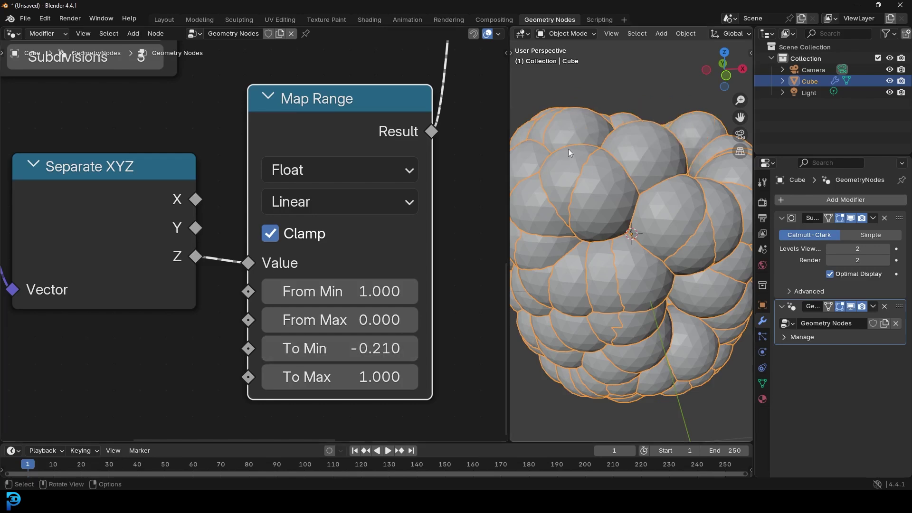
pyautogui.scroll(-6, 603, 215)
pyautogui.moveTo(603, 215); pyautogui.dragTo(580, 187, button='middle')
pyautogui.moveTo(342, 348); pyautogui.dragTo(338, 348)
pyautogui.moveTo(644, 208); pyautogui.dragTo(607, 170, button='middle')
pyautogui.scroll(5, 635, 202)
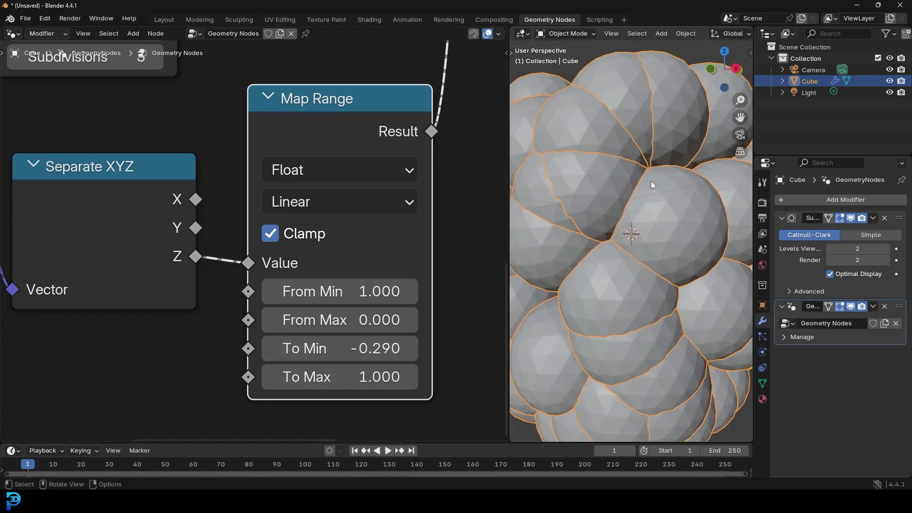
pyautogui.scroll(-5, 634, 201)
# Switch Distribute Points on Faces to Poisson Disk and set its Density Max to 2000.
pyautogui.scroll(-12, 333, 185)
pyautogui.moveTo(328, 183); pyautogui.dragTo(189, 312, button='middle')
pyautogui.scroll(7, 189, 312)
pyautogui.moveTo(164, 133); pyautogui.dragTo(489, 216, button='middle')
pyautogui.scroll(2, 207, 169)
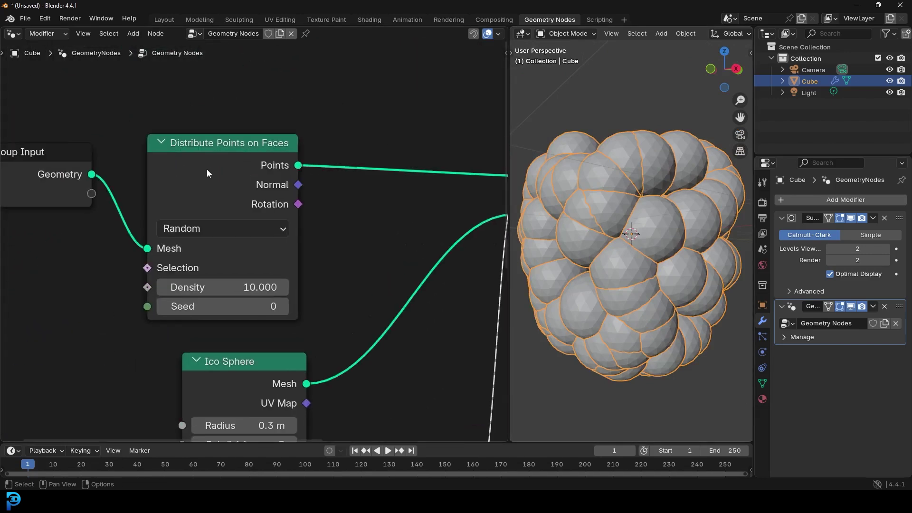
pyautogui.click(176, 231)
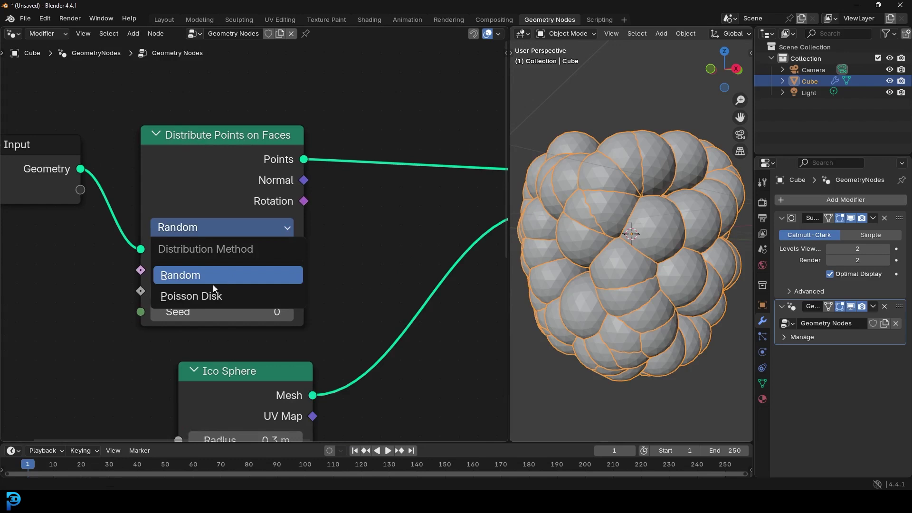
pyautogui.click(203, 297)
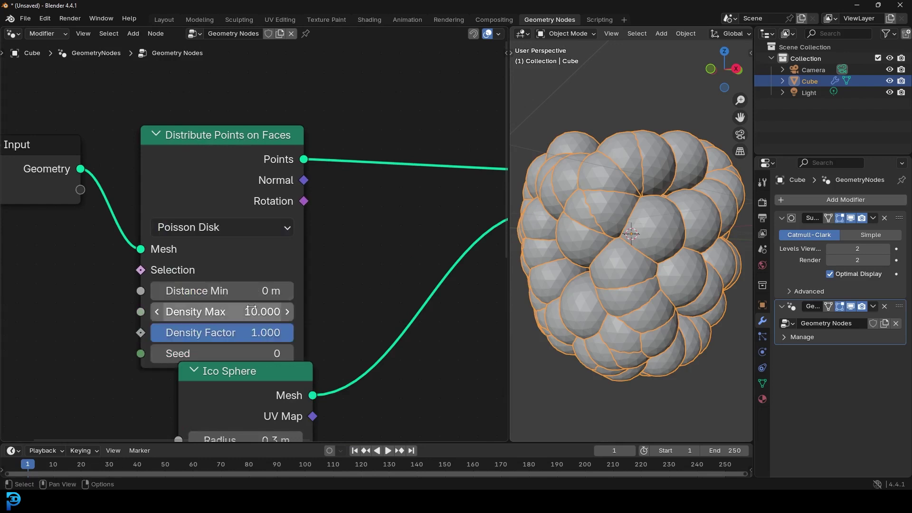
pyautogui.click(251, 312)
pyautogui.write('200')
pyautogui.write('0')
pyautogui.press('Return')
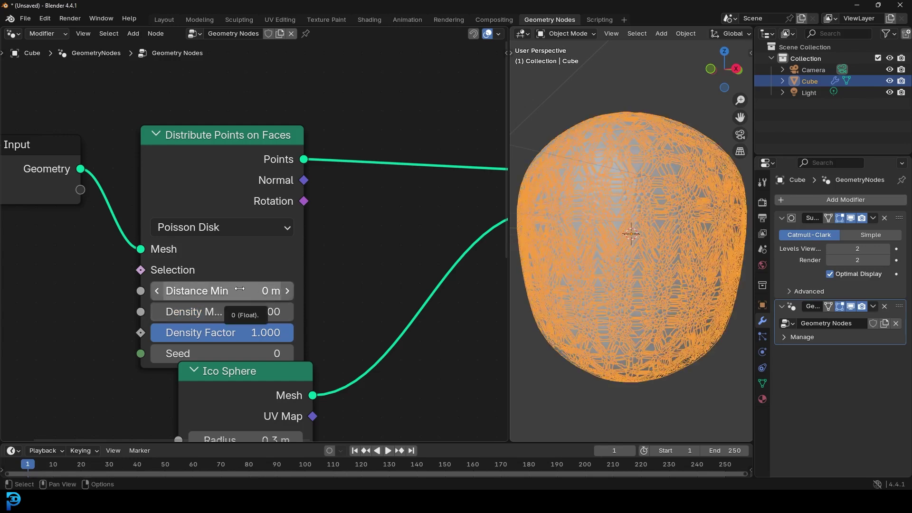
# Set Distance Min of Distribute Points on Faces to 0.4 m and deselect the berry object.
pyautogui.click(240, 289)
pyautogui.write('.4')
pyautogui.press('Return')
pyautogui.moveTo(672, 265); pyautogui.dragTo(643, 262, button='middle')
pyautogui.hotkey('alt', 'a')
pyautogui.scroll(2, 643, 261)
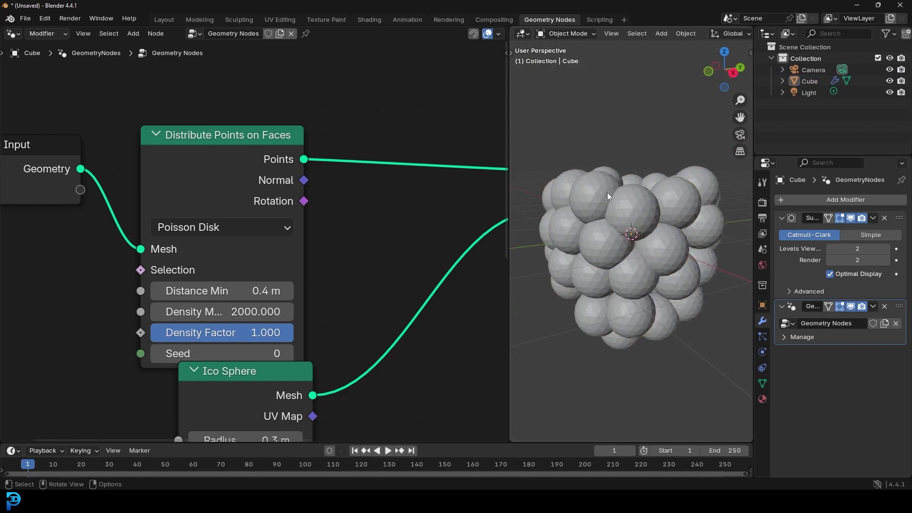
pyautogui.moveTo(608, 190); pyautogui.dragTo(632, 250, button='middle')
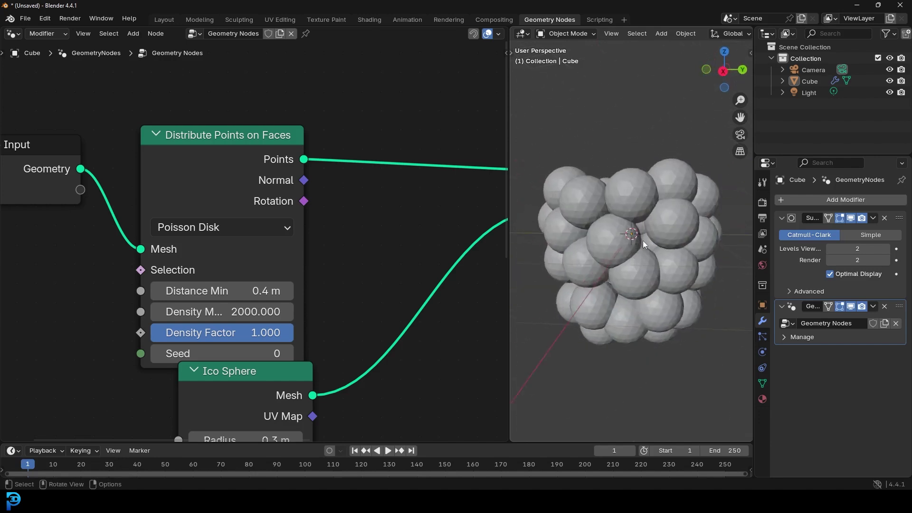
# Move the Instance on Points node farther from the Distribute Points on Faces and Ico Sphere nodes to make room.
pyautogui.scroll(-3, 403, 275)
pyautogui.moveTo(407, 295); pyautogui.dragTo(157, 217, button='middle')
pyautogui.scroll(-4, 247, 243)
pyautogui.moveTo(313, 260); pyautogui.dragTo(291, 304, button='middle')
pyautogui.scroll(2, 292, 304)
pyautogui.moveTo(413, 300); pyautogui.dragTo(265, 143)
pyautogui.press('g')
pyautogui.moveTo(359, 146); pyautogui.dragTo(378, 147)
pyautogui.scroll(1, 312, 306)
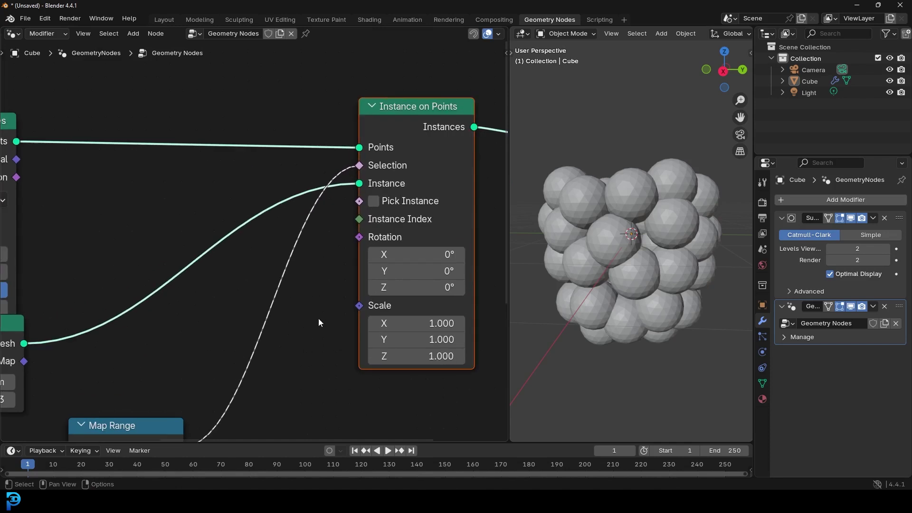
# Add a Random Value node from the Scale input of Instance on Points and set its data type to Float.
pyautogui.moveTo(358, 305); pyautogui.dragTo(230, 317)
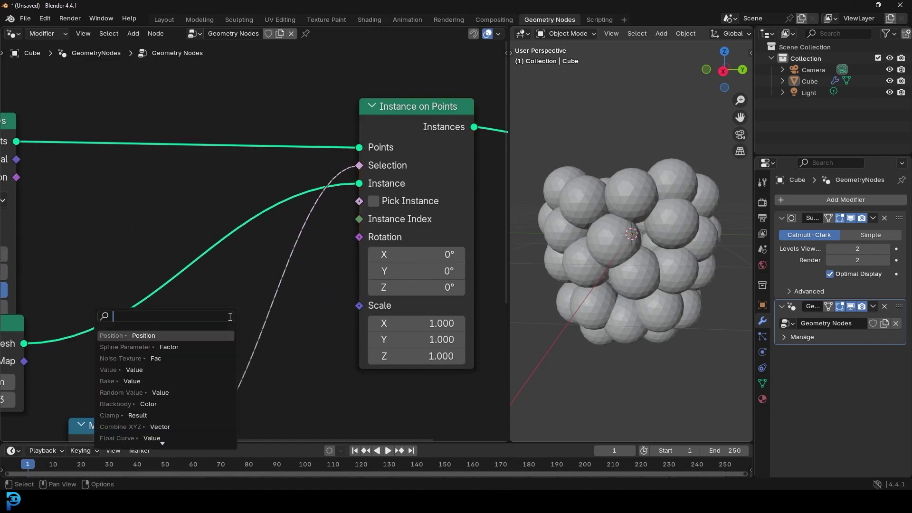
pyautogui.write('random')
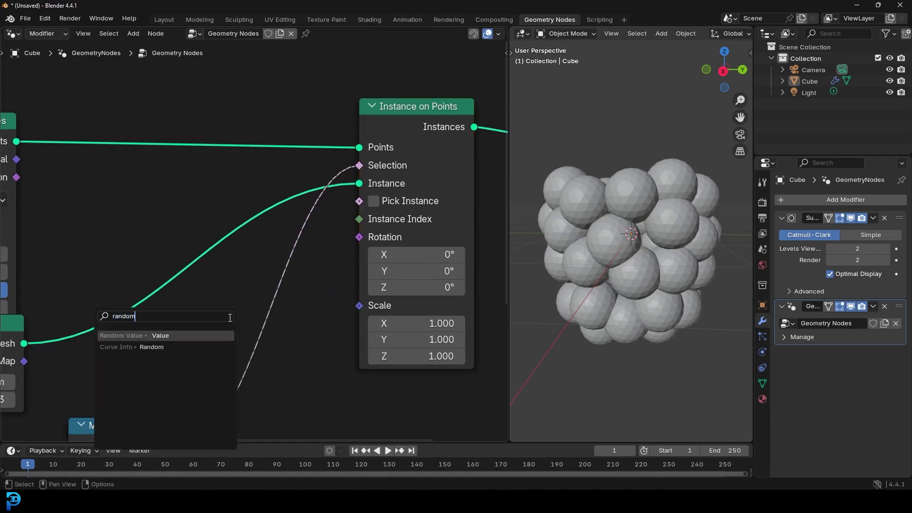
pyautogui.press('Return')
pyautogui.click(224, 359)
pyautogui.moveTo(224, 359); pyautogui.dragTo(232, 236, button='middle')
pyautogui.scroll(1, 245, 248)
pyautogui.click(251, 252)
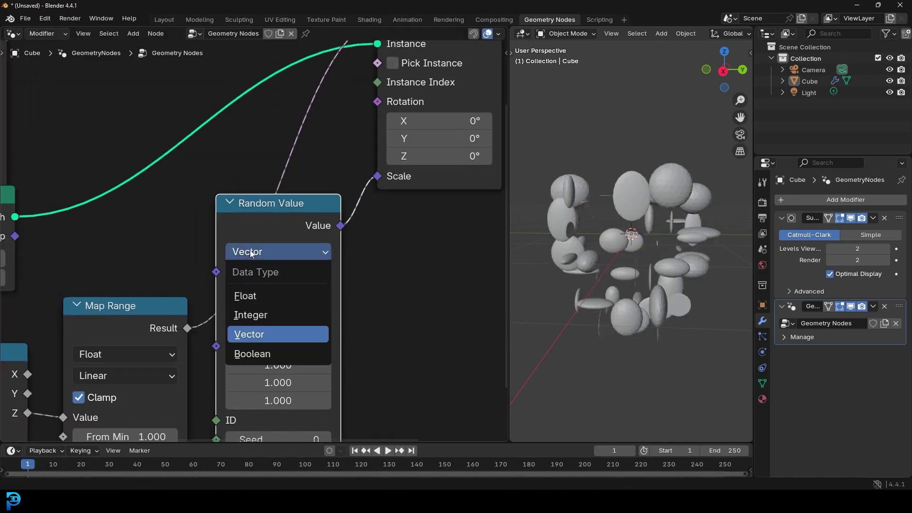
pyautogui.click(257, 296)
# Set the Random Value node's Min to 0.9 and Max to 1.1, and connect its Value output to Scale.
pyautogui.scroll(2, 403, 299)
pyautogui.keyDown('shift'); pyautogui.scroll(-2, 384, 251); pyautogui.keyUp('shift')
pyautogui.click(334, 235)
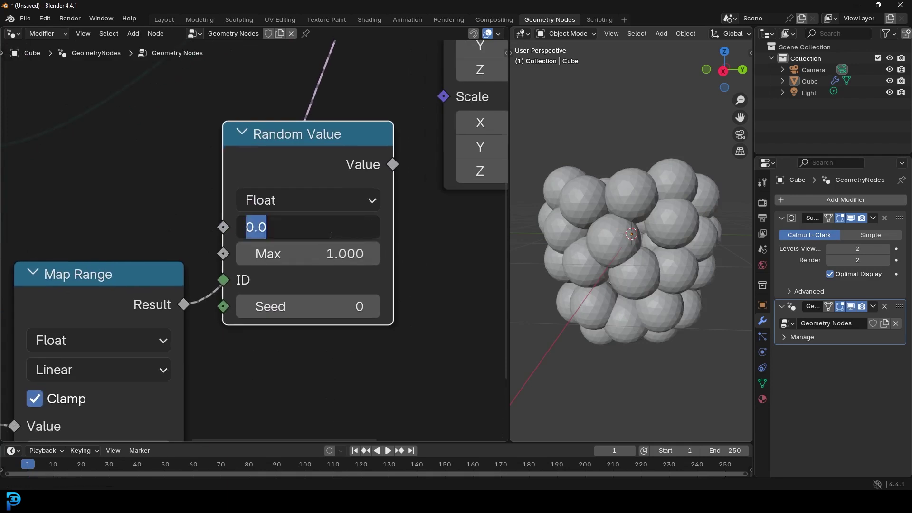
pyautogui.write('.9')
pyautogui.press('Return')
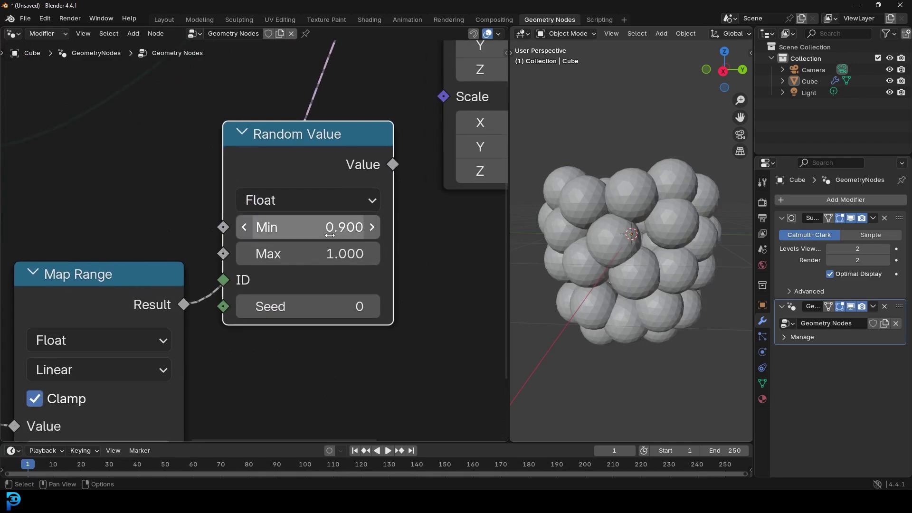
pyautogui.moveTo(324, 254); pyautogui.dragTo(344, 254)
pyautogui.doubleClick(335, 253)
pyautogui.write('1.1')
pyautogui.press('Return')
pyautogui.moveTo(347, 227); pyautogui.dragTo(247, 324, button='middle')
pyautogui.moveTo(294, 261); pyautogui.dragTo(345, 195)
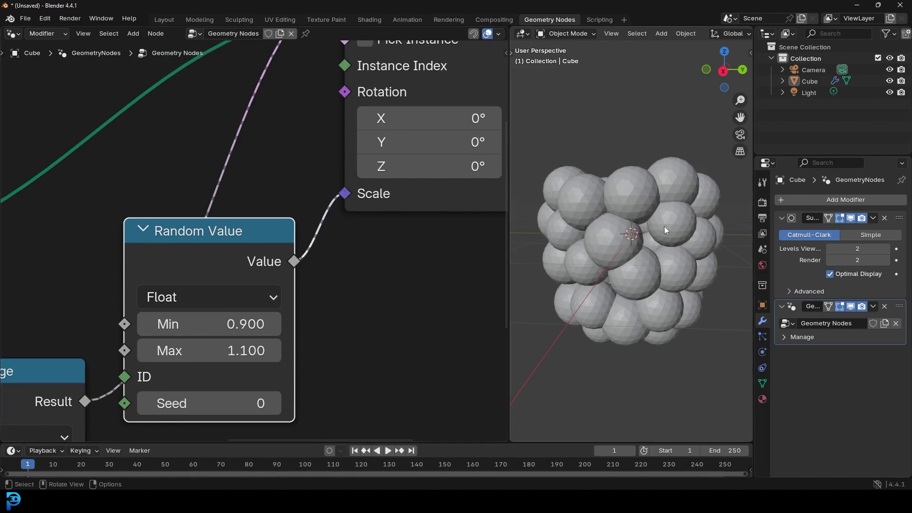
# Examine the size variation and spacing of the instanced berries from several angles and distances.
pyautogui.scroll(3, 674, 227)
pyautogui.moveTo(691, 218); pyautogui.dragTo(643, 217, button='middle')
pyautogui.scroll(3, 644, 216)
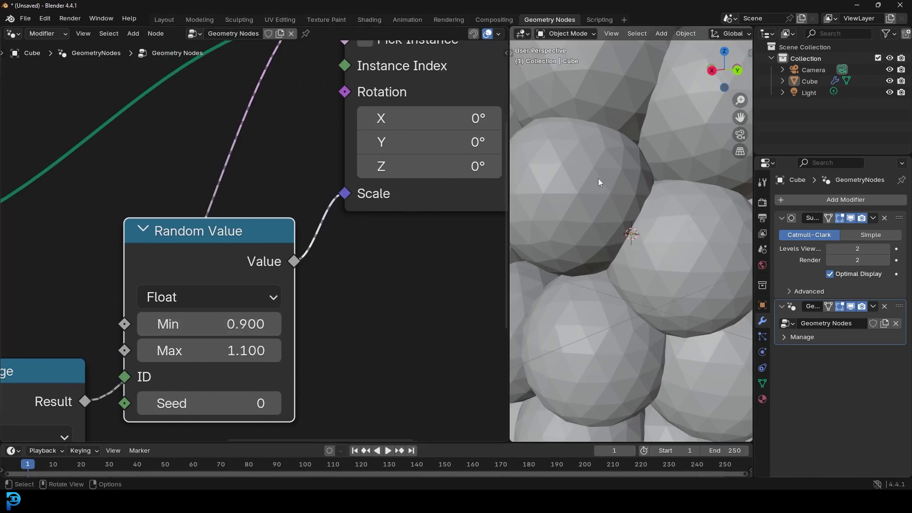
pyautogui.moveTo(193, 328); pyautogui.dragTo(246, 265, button='middle')
pyautogui.scroll(1, 250, 265)
pyautogui.moveTo(151, 354); pyautogui.dragTo(363, 234, button='middle')
pyautogui.scroll(-7, 186, 269)
pyautogui.moveTo(119, 175); pyautogui.dragTo(179, 223, button='middle')
pyautogui.scroll(3, 179, 223)
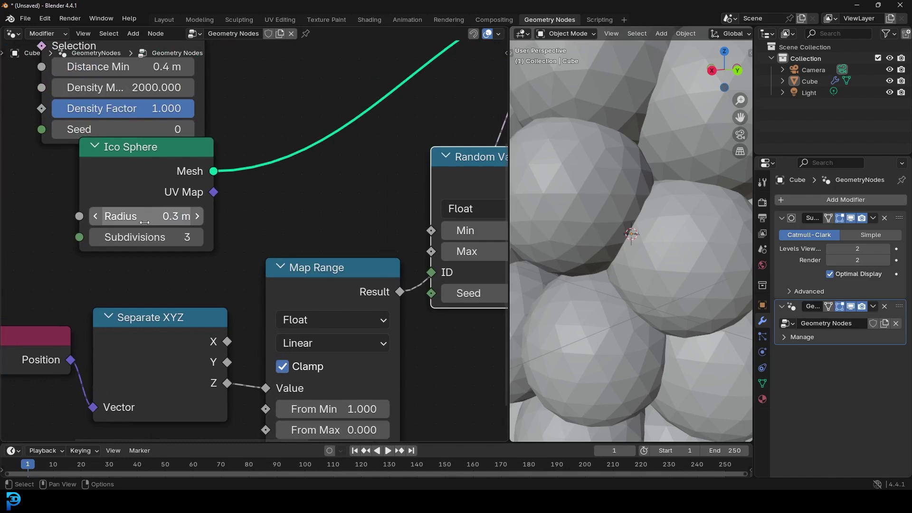
pyautogui.press('KP_Decimal')
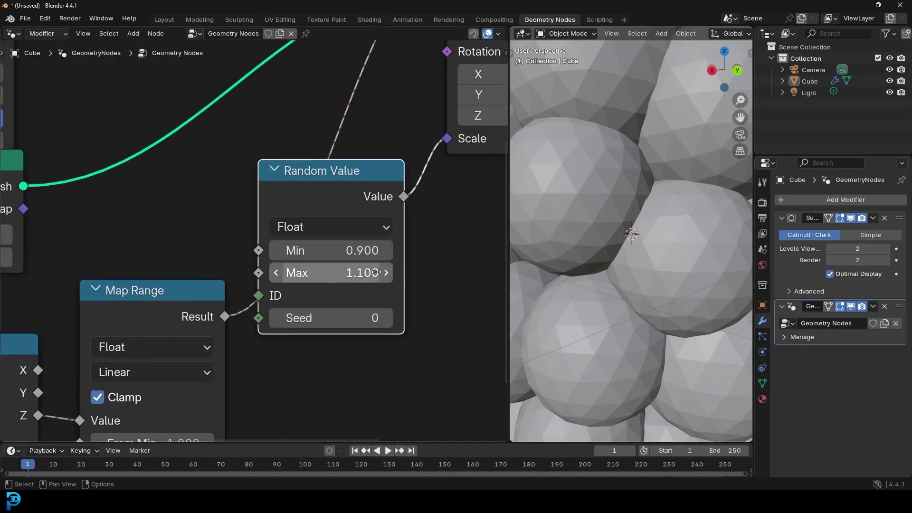
pyautogui.scroll(-4, 627, 208)
pyautogui.moveTo(628, 208)
pyautogui.mouseDown(button='middle')
pyautogui.moveTo(637, 205)
pyautogui.moveTo(640, 238)
pyautogui.moveTo(627, 207)
pyautogui.mouseUp(button='middle')
pyautogui.scroll(3, 637, 204)
pyautogui.scroll(-3, 637, 204)
pyautogui.scroll(3, 627, 207)
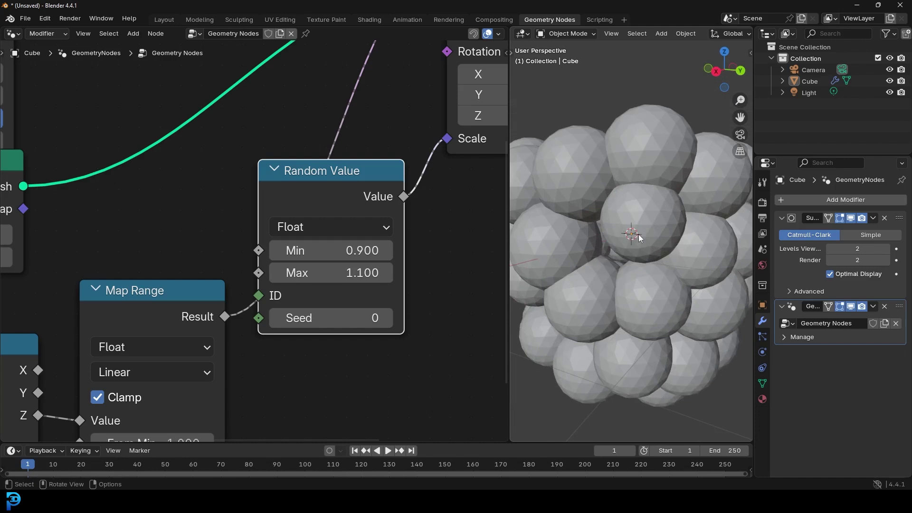
pyautogui.scroll(-3, 588, 232)
pyautogui.moveTo(588, 232); pyautogui.dragTo(565, 227, button='middle')
pyautogui.scroll(3, 565, 227)
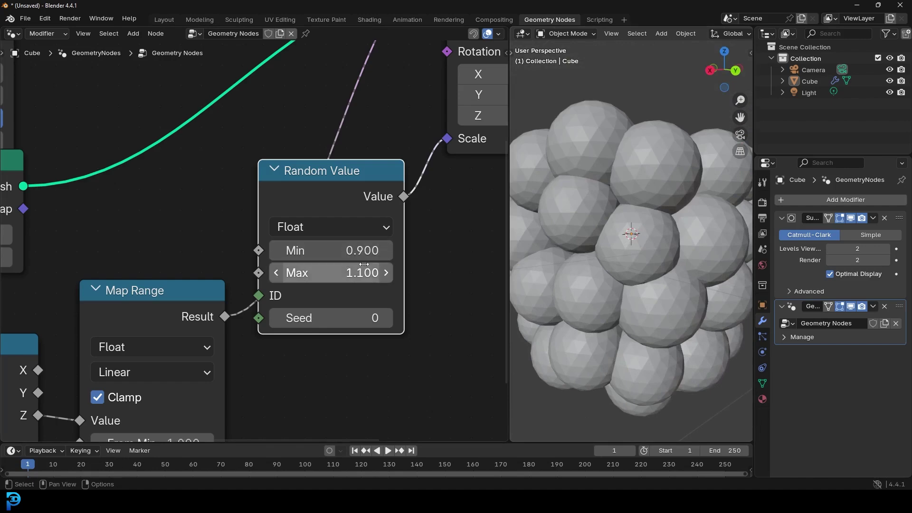
pyautogui.scroll(-4, 667, 229)
pyautogui.moveTo(667, 229)
pyautogui.mouseDown(button='middle')
pyautogui.moveTo(643, 247)
pyautogui.moveTo(674, 228)
pyautogui.mouseUp(button='middle')
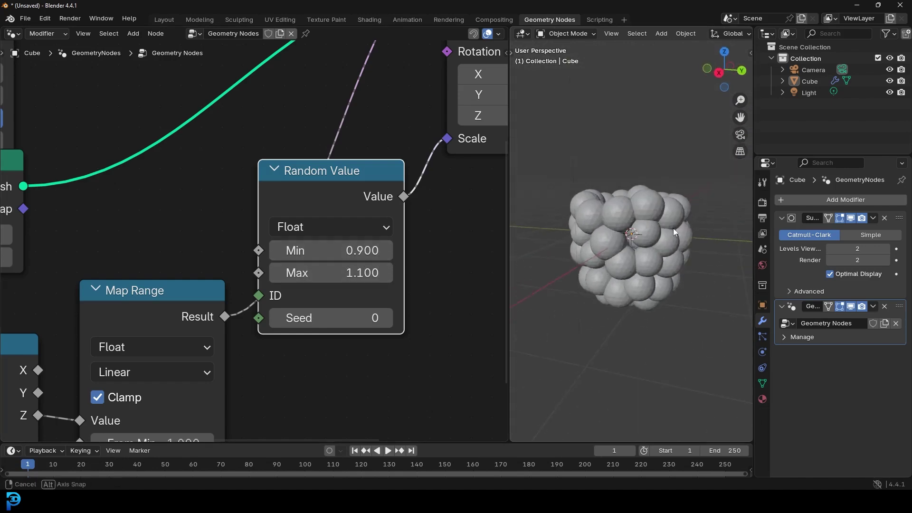
pyautogui.scroll(1, 674, 228)
# Set Distance Min of Distribute Points on Faces to 0.35 m to pack the berries closer.
pyautogui.moveTo(243, 107); pyautogui.dragTo(340, 309, button='middle')
pyautogui.scroll(-4, 259, 238)
pyautogui.moveTo(123, 251); pyautogui.dragTo(350, 218, button='middle')
pyautogui.scroll(4, 350, 219)
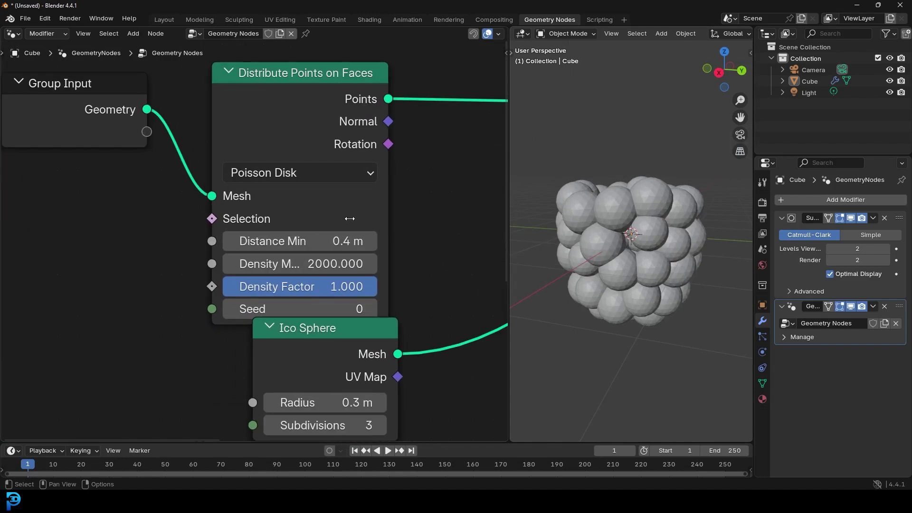
pyautogui.scroll(1, 331, 243)
pyautogui.click(333, 246)
pyautogui.write('.35')
pyautogui.press('Return')
pyautogui.moveTo(676, 198); pyautogui.dragTo(584, 201, button='middle')
pyautogui.moveTo(643, 208); pyautogui.dragTo(598, 212, button='middle')
pyautogui.scroll(3, 648, 218)
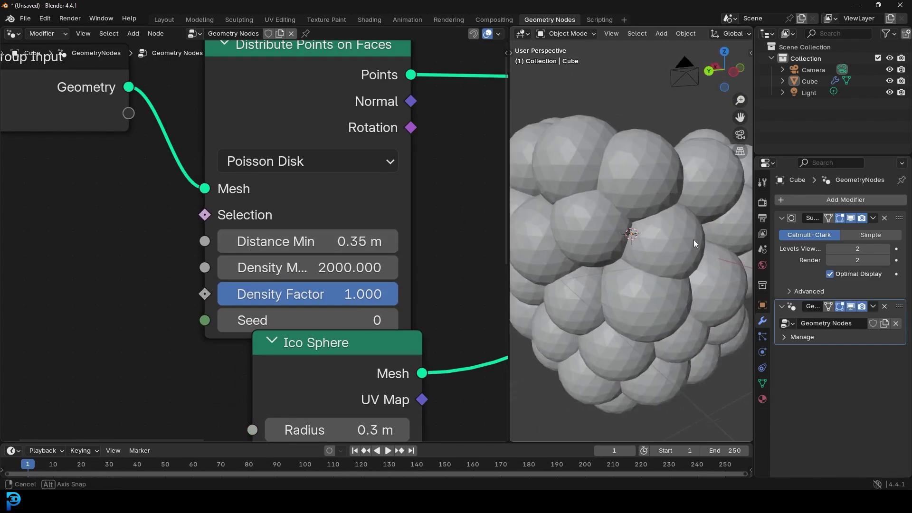
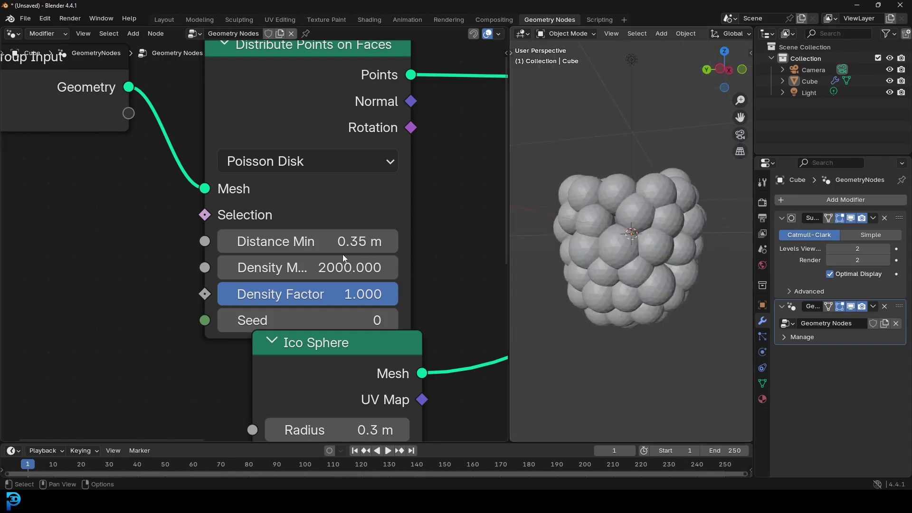
# Rearrange the node tree so Position, Separate XYZ and Map Range sit apart below the others, with Random Value beside the Ico Sphere node.
pyautogui.scroll(-6, 353, 270)
pyautogui.moveTo(395, 281); pyautogui.dragTo(267, 316, button='middle')
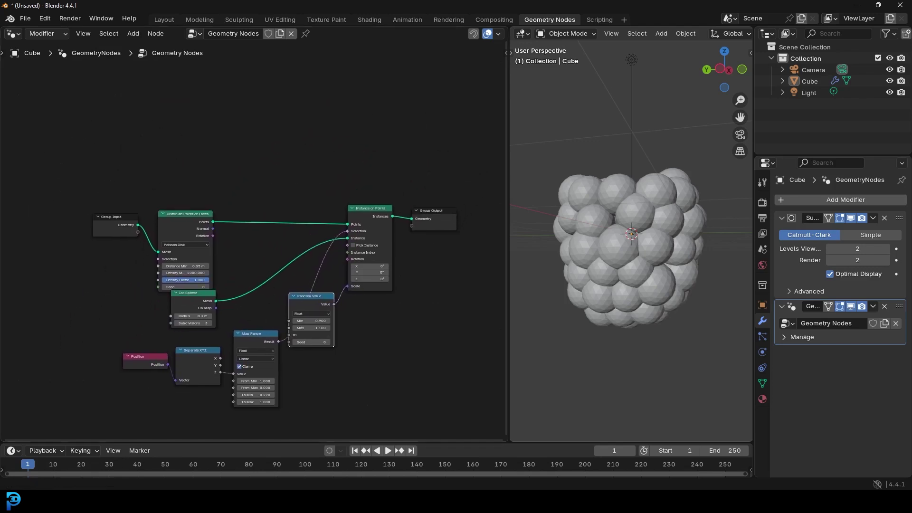
pyautogui.scroll(2, 96, 235)
pyautogui.moveTo(41, 183); pyautogui.dragTo(176, 262)
pyautogui.moveTo(377, 227); pyautogui.dragTo(279, 163)
pyautogui.scroll(1, 297, 287)
pyautogui.moveTo(279, 293); pyautogui.dragTo(345, 211, button='middle')
pyautogui.moveTo(375, 257); pyautogui.dragTo(272, 189)
pyautogui.moveTo(261, 190); pyautogui.dragTo(327, 253, button='middle')
pyautogui.moveTo(273, 230); pyautogui.dragTo(252, 232)
pyautogui.click(252, 232)
# Join Group Input, Distribute Points on Faces, Ico Sphere, Random Value and Instance on Points into one frame.
pyautogui.moveTo(155, 102); pyautogui.dragTo(432, 272)
pyautogui.moveTo(398, 254); pyautogui.dragTo(371, 278, button='middle')
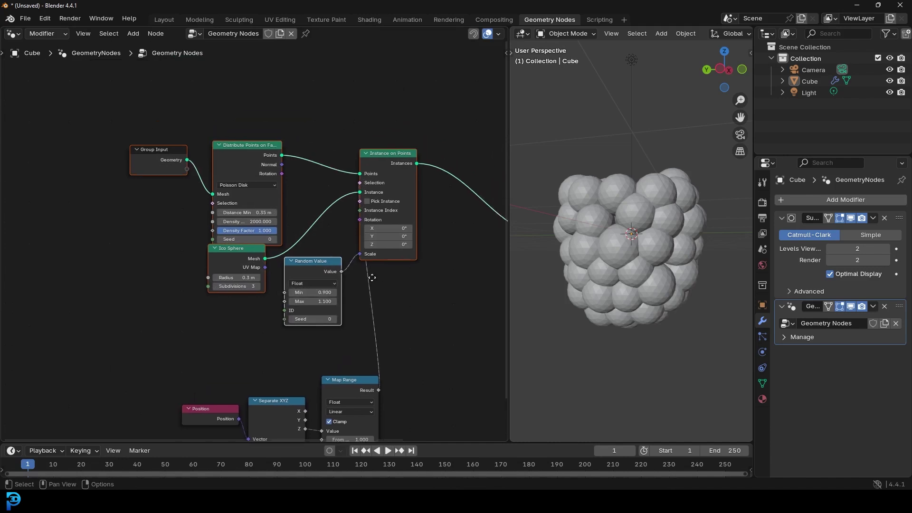
pyautogui.scroll(2, 334, 217)
pyautogui.moveTo(334, 218); pyautogui.dragTo(316, 214, button='middle')
pyautogui.hotkey('ctrl', 'j')
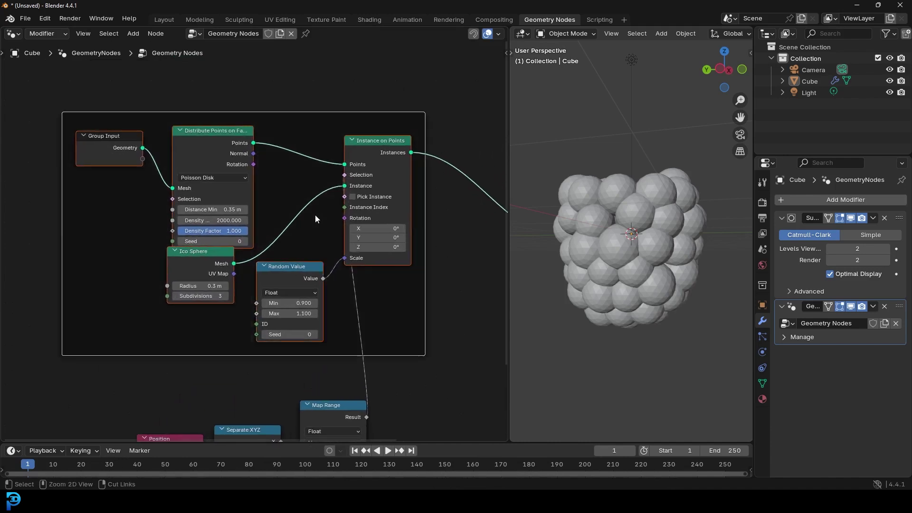
# Enable a custom colour on the frame around the berry instancing nodes and make it dark teal.
pyautogui.click(319, 89)
pyautogui.click(305, 117)
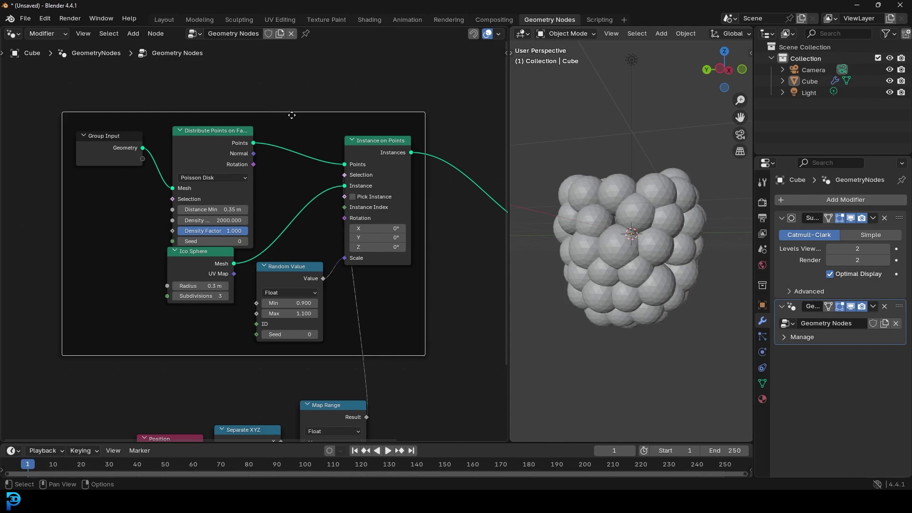
pyautogui.press('n')
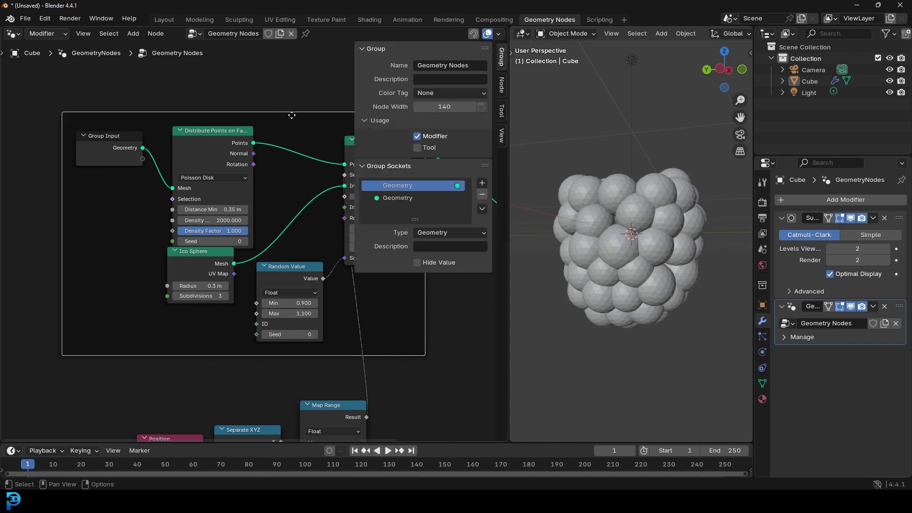
pyautogui.click(503, 84)
pyautogui.click(378, 111)
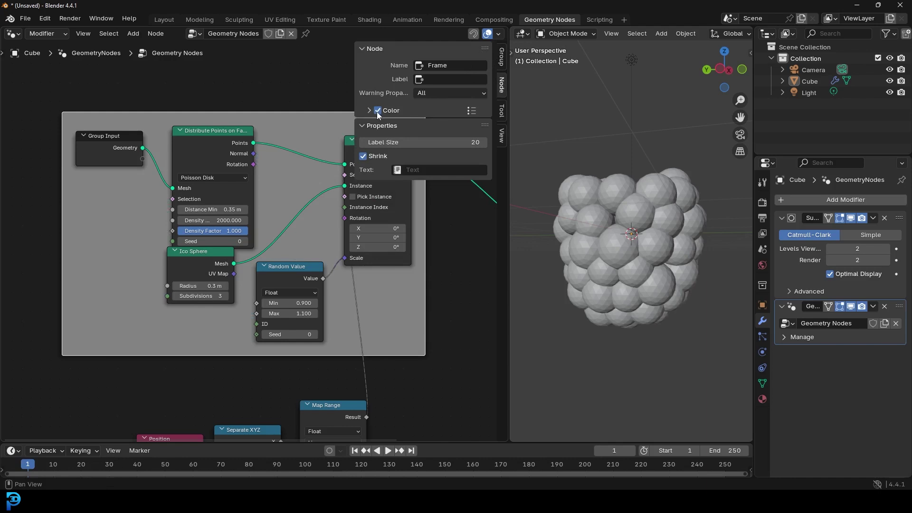
pyautogui.click(371, 112)
pyautogui.click(412, 125)
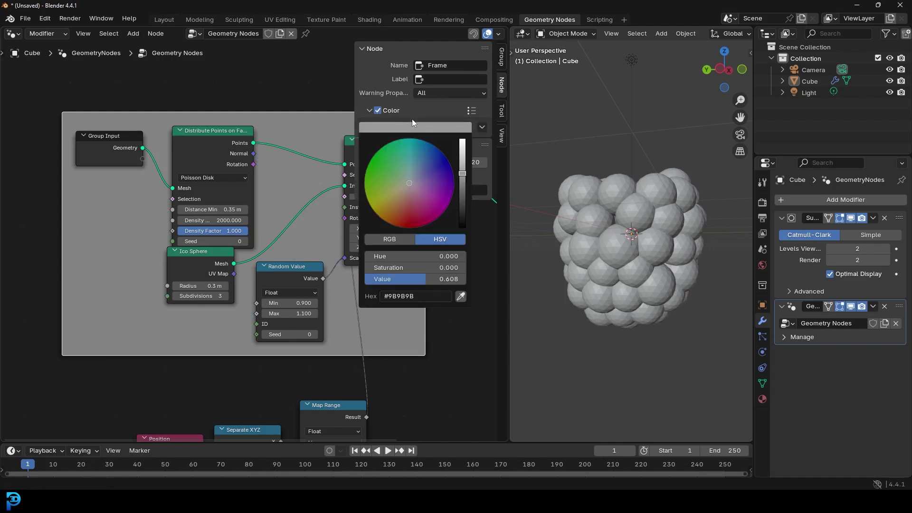
pyautogui.moveTo(408, 150); pyautogui.dragTo(412, 141)
pyautogui.moveTo(463, 175); pyautogui.dragTo(462, 185)
# Label the teal frame "berries".
pyautogui.click(439, 79)
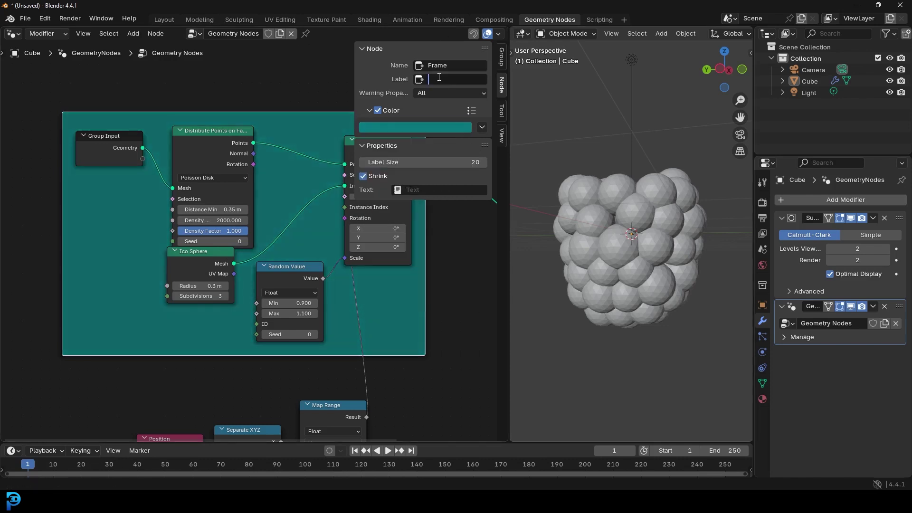
pyautogui.write('berries')
pyautogui.press('Return')
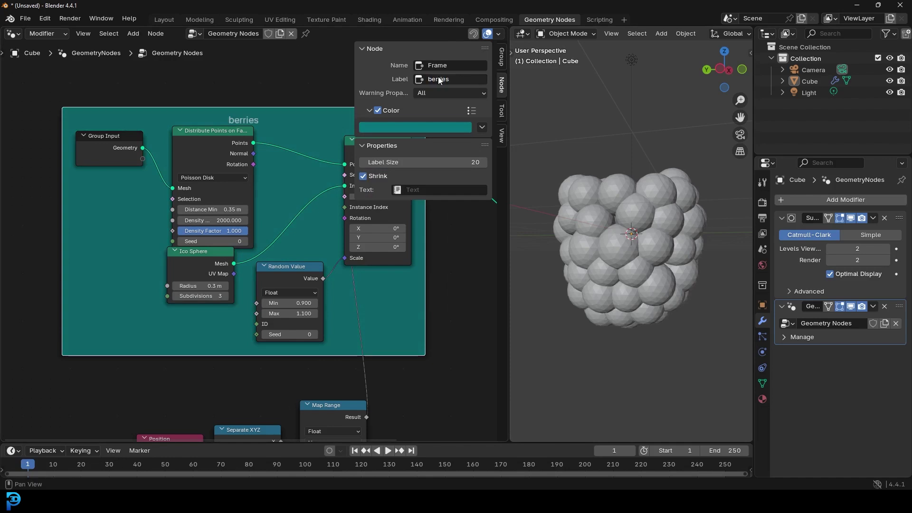
# Join the Position, Separate XYZ and Map Range nodes into their own frame.
pyautogui.scroll(-5, 271, 192)
pyautogui.moveTo(104, 262); pyautogui.dragTo(367, 400)
pyautogui.scroll(1, 367, 400)
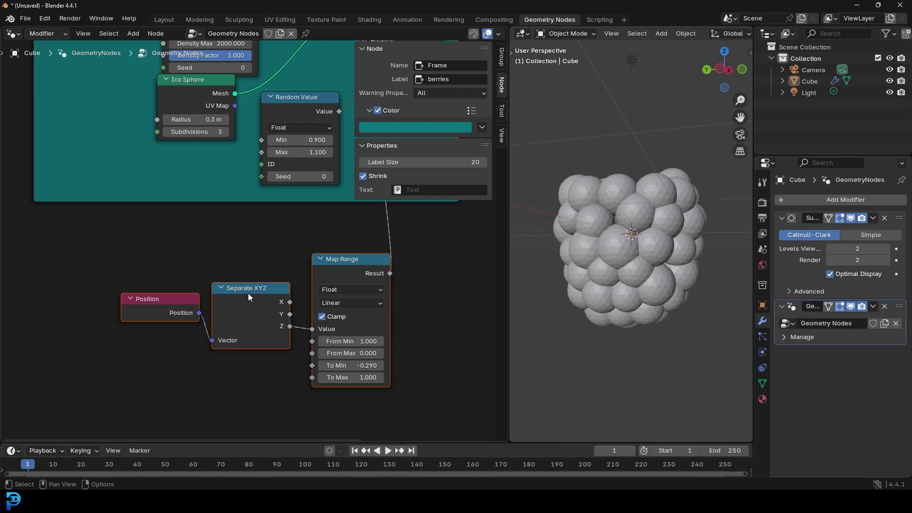
pyautogui.hotkey('ctrl', 'j')
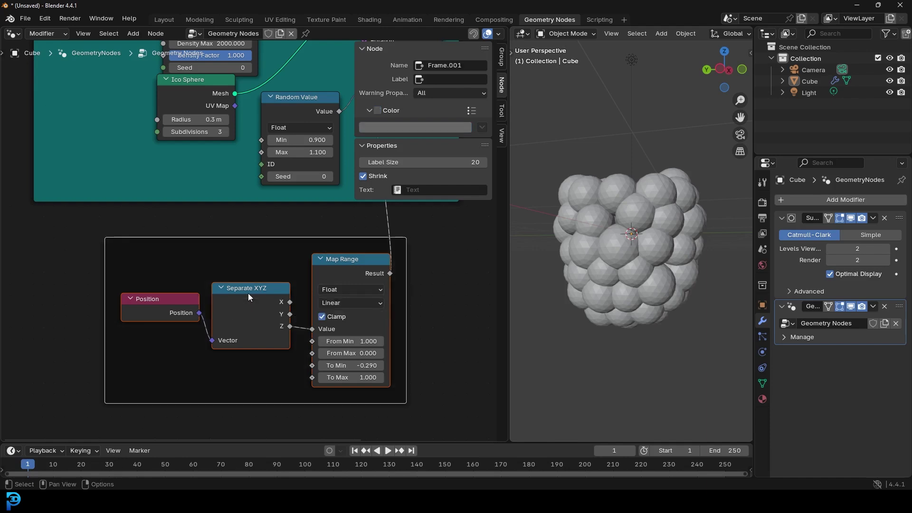
# Give the frame around Position, Separate XYZ and Map Range the green colour #009B37 and label it "Selete Top".
pyautogui.click(377, 110)
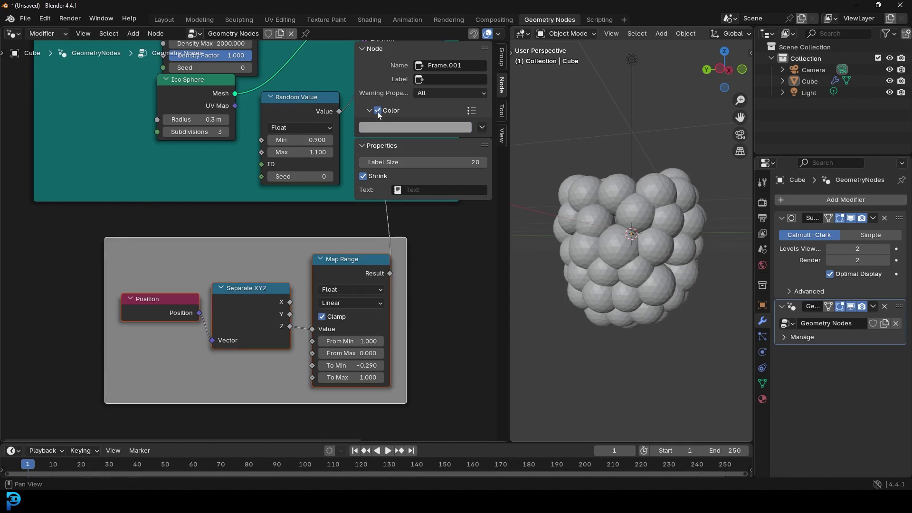
pyautogui.click(369, 111)
pyautogui.click(371, 110)
pyautogui.click(424, 129)
pyautogui.moveTo(404, 154); pyautogui.dragTo(377, 150)
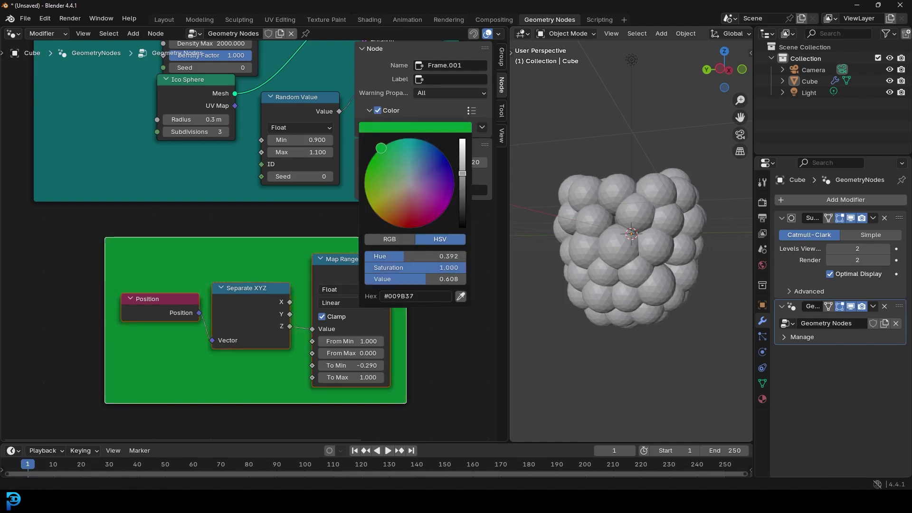
pyautogui.click(435, 79)
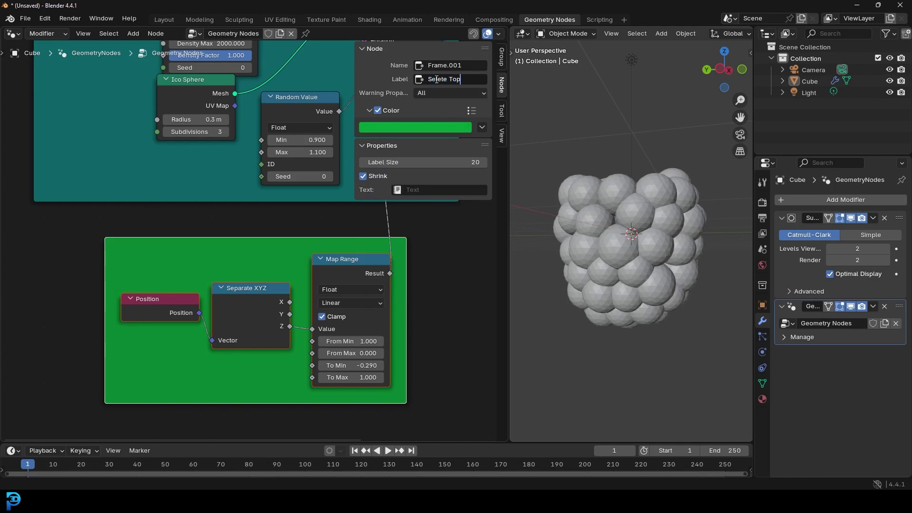
pyautogui.write('Selete Top')
pyautogui.press('Return')
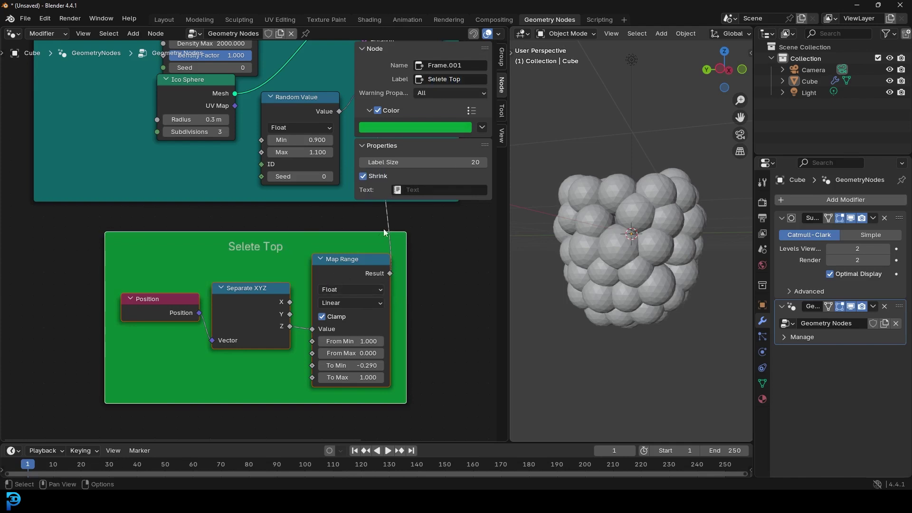
# Set To Min of the Map Range node to -0.270 while checking the berry's open top.
pyautogui.scroll(1, 639, 213)
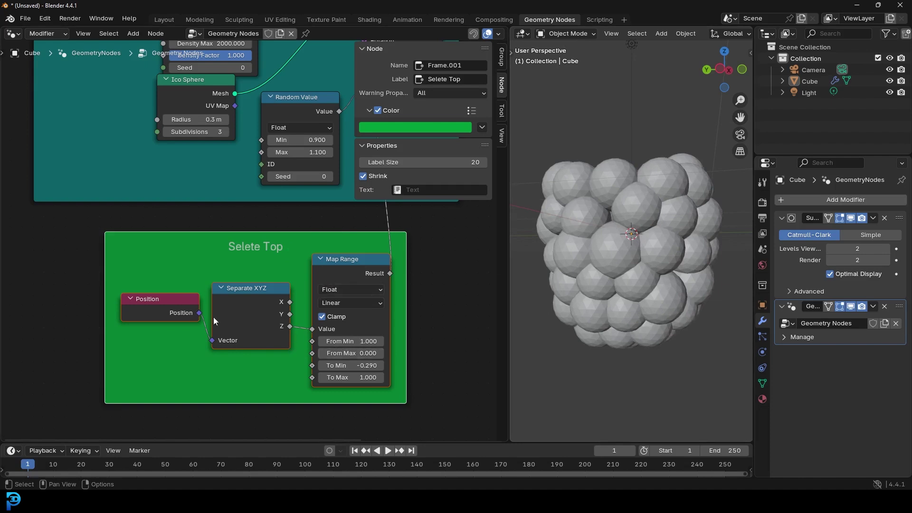
pyautogui.moveTo(682, 189); pyautogui.dragTo(678, 230, button='middle')
pyautogui.scroll(3, 675, 223)
pyautogui.moveTo(365, 365); pyautogui.dragTo(365, 365)
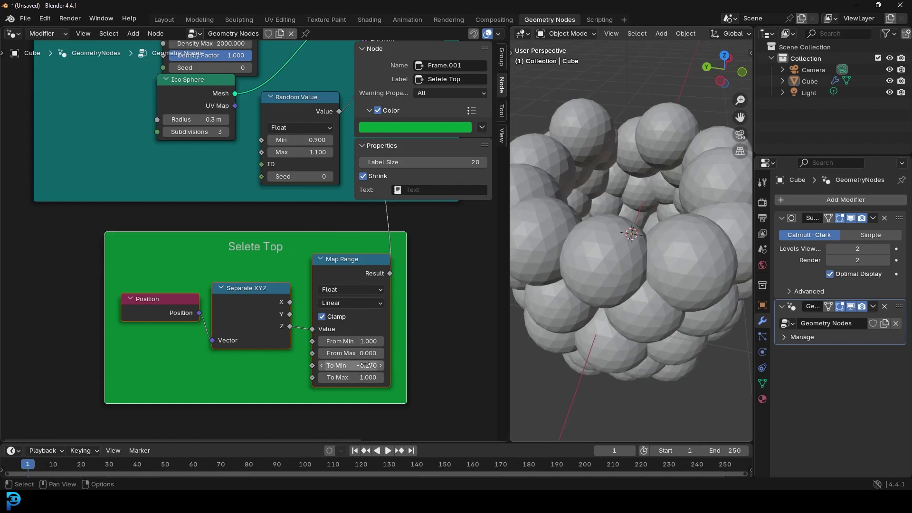
# Hide the node editor's sidebar and move the green frame close beneath the berries frame.
pyautogui.scroll(-3, 344, 302)
pyautogui.moveTo(312, 217); pyautogui.dragTo(202, 304, button='middle')
pyautogui.moveTo(61, 217); pyautogui.dragTo(95, 264, button='middle')
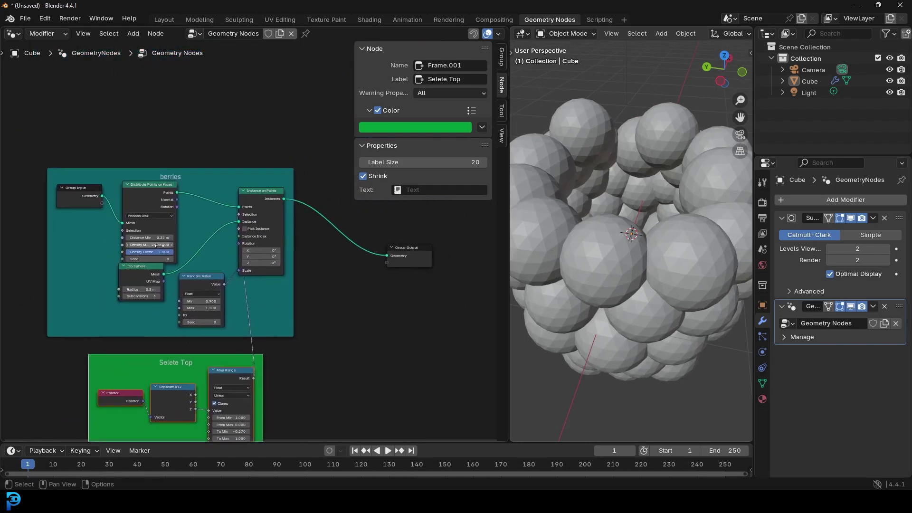
pyautogui.press('n')
pyautogui.moveTo(212, 265); pyautogui.dragTo(261, 201, button='middle')
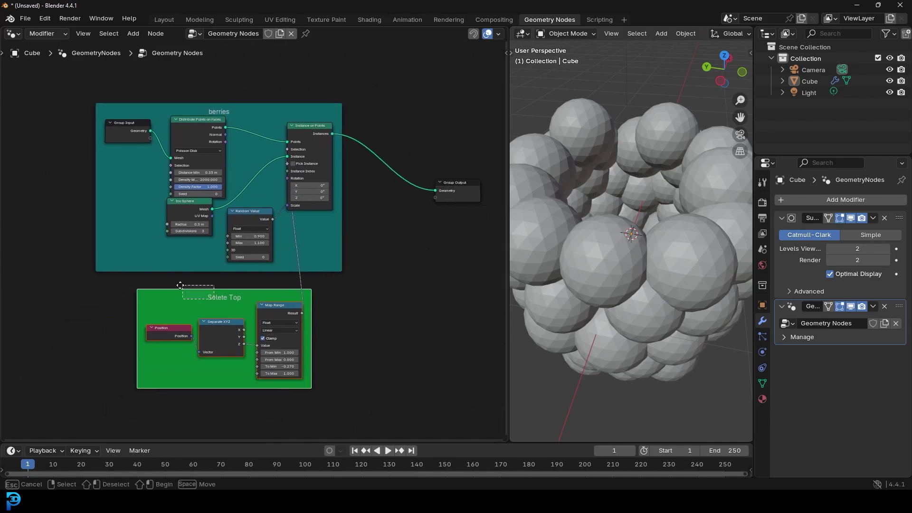
pyautogui.moveTo(181, 294); pyautogui.dragTo(144, 287)
pyautogui.scroll(1, 195, 290)
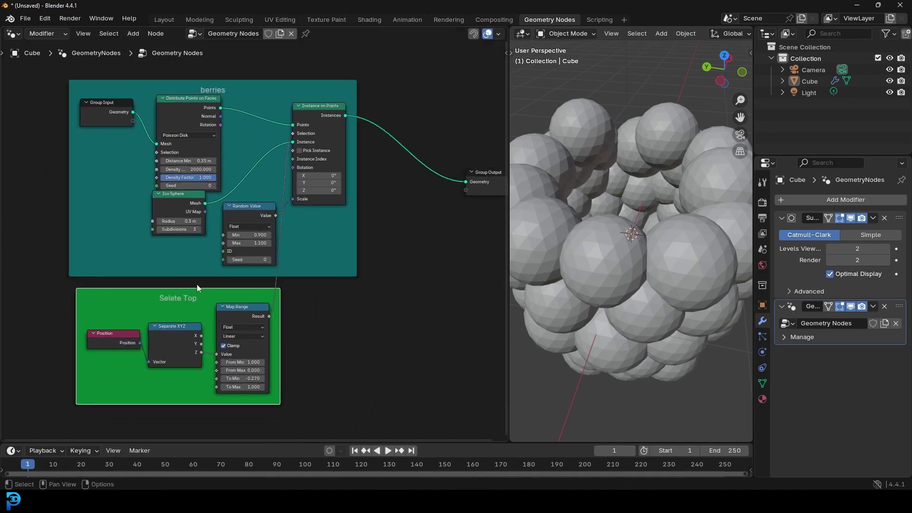
# Correct the green frame's label to "Delete Top".
pyautogui.press('n')
pyautogui.click(433, 79)
pyautogui.click(435, 79)
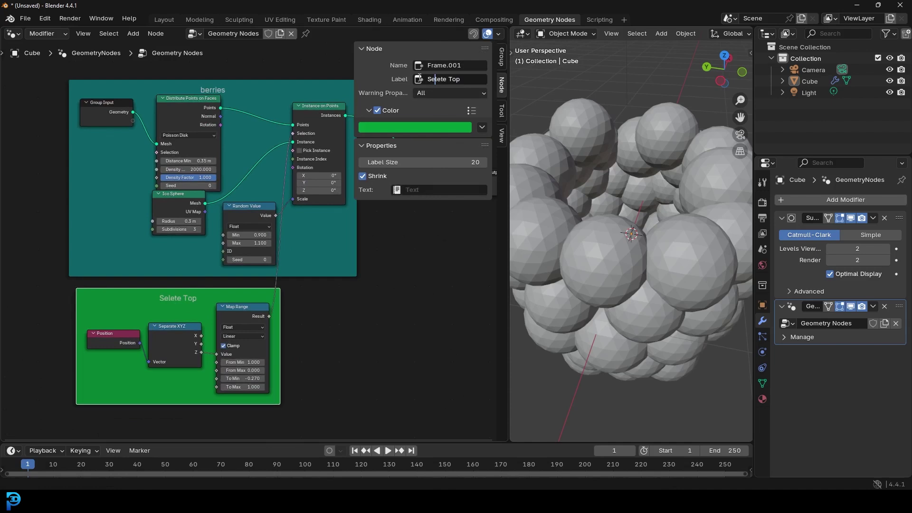
pyautogui.press('BackSpace')
pyautogui.write('D')
pyautogui.press('Return')
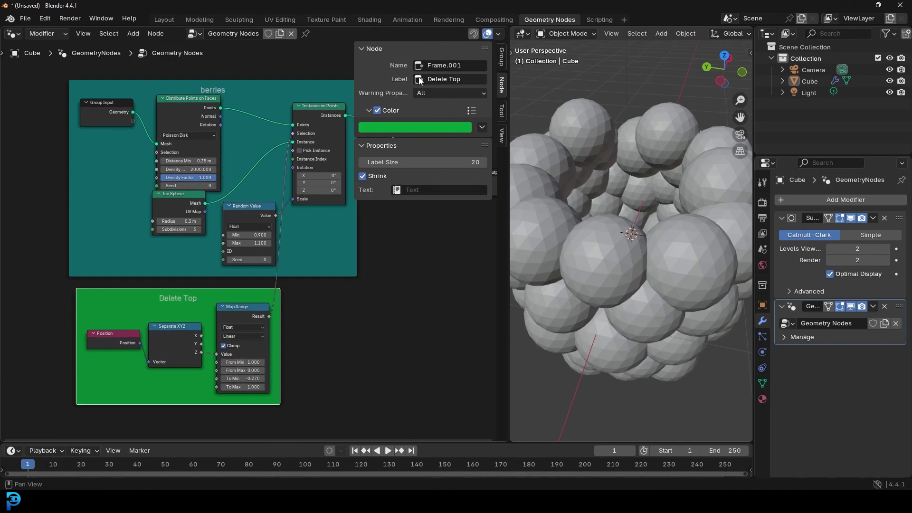
# Move the Group Output node farther from the berries frame to make room for more nodes.
pyautogui.scroll(1, 175, 369)
pyautogui.moveTo(186, 160); pyautogui.dragTo(180, 245, button='middle')
pyautogui.scroll(-5, 210, 137)
pyautogui.moveTo(266, 215); pyautogui.dragTo(118, 236, button='middle')
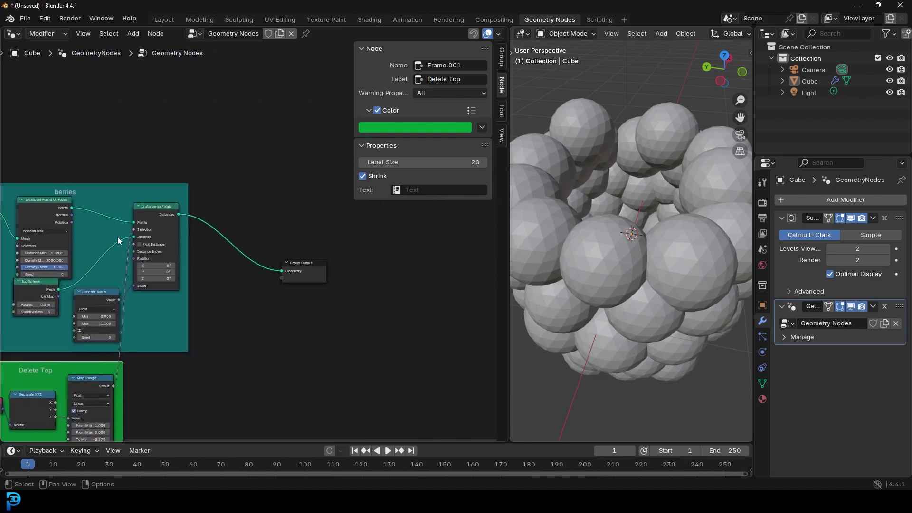
pyautogui.scroll(1, 118, 237)
pyautogui.moveTo(294, 267); pyautogui.dragTo(460, 205)
# Insert a Realize Instances node between Instance on Points and Group Output.
pyautogui.moveTo(421, 225); pyautogui.dragTo(328, 265, button='middle')
pyautogui.scroll(4, 328, 265)
pyautogui.moveTo(258, 288); pyautogui.dragTo(485, 265, button='middle')
pyautogui.moveTo(240, 230); pyautogui.dragTo(192, 250, button='middle')
pyautogui.hotkey('shift', 'a')
pyautogui.write('real')
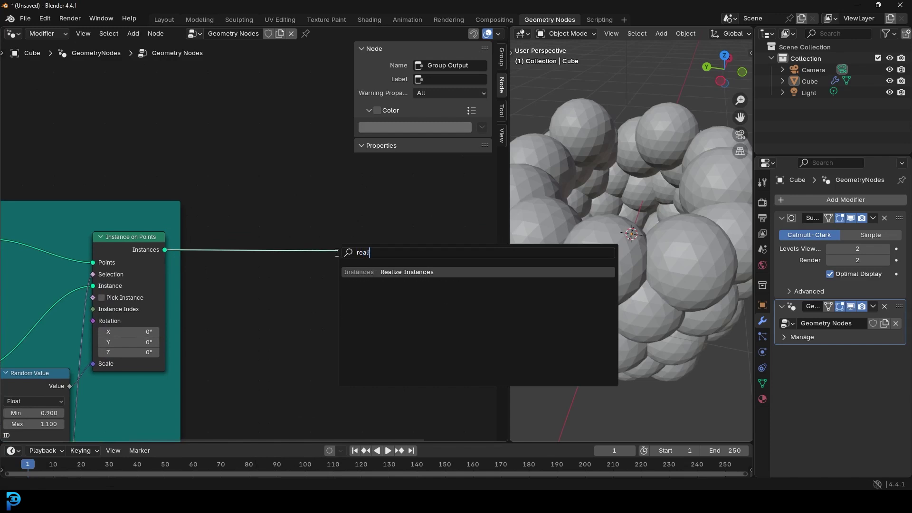
pyautogui.write('iz')
pyautogui.press('Return')
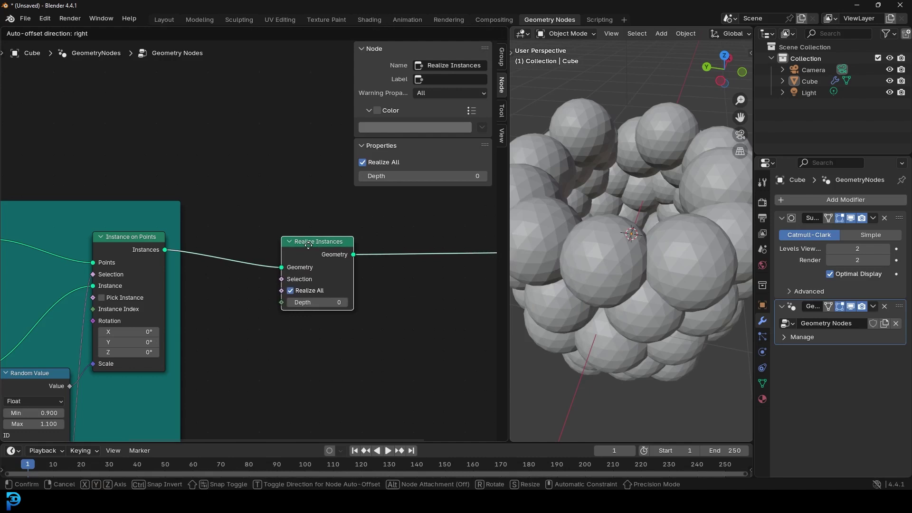
pyautogui.click(312, 248)
# Insert a Distribute Points on Faces node between Realize Instances and Group Output.
pyautogui.hotkey('shift', 'a')
pyautogui.click(362, 237)
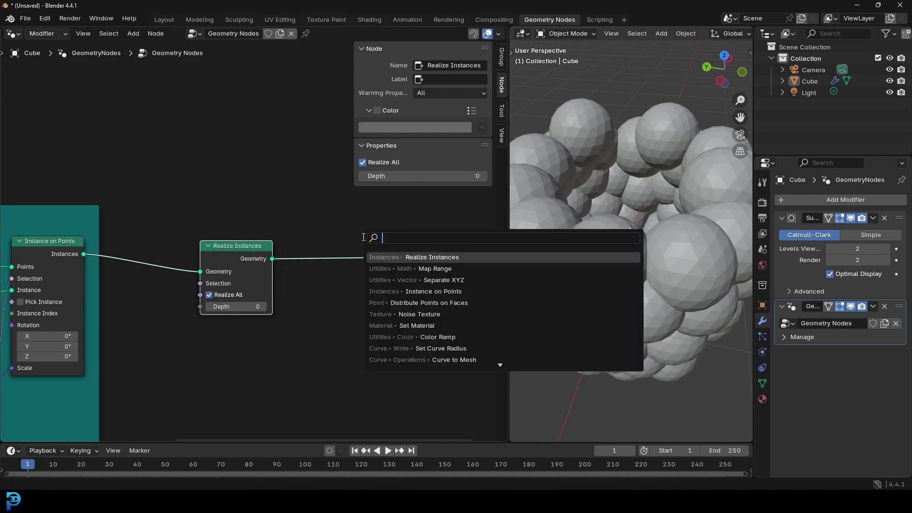
pyautogui.write('distib')
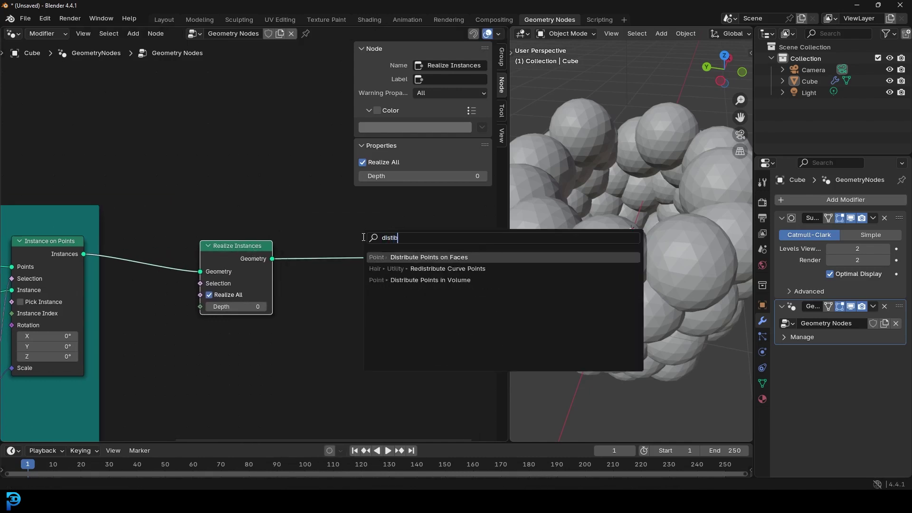
pyautogui.click(443, 254)
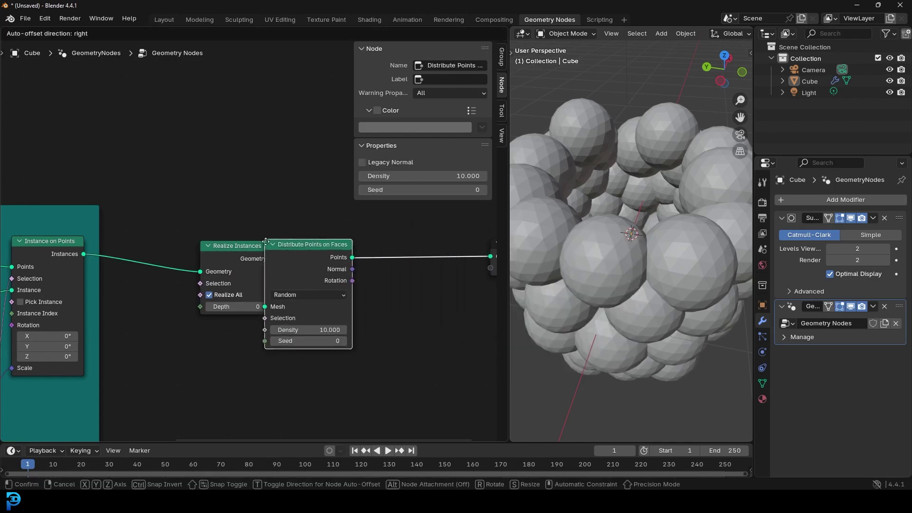
pyautogui.click(300, 243)
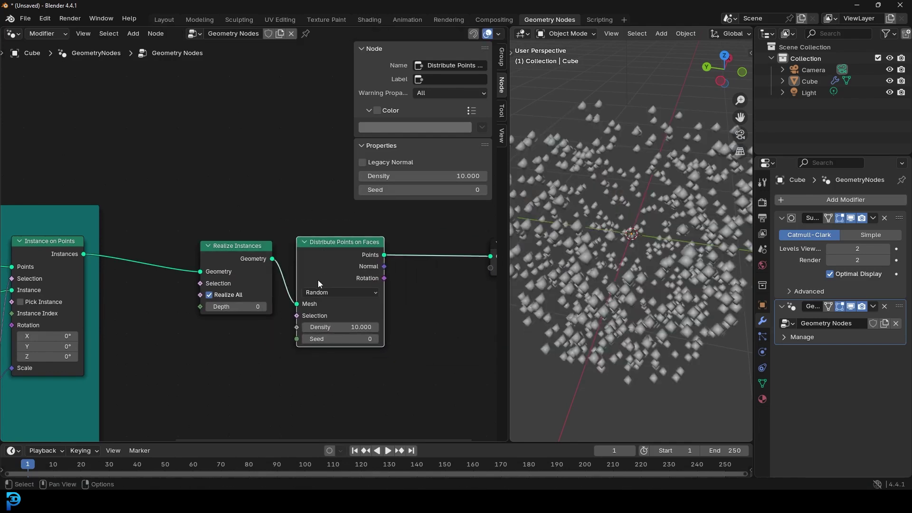
# Switch the new Distribute Points on Faces node to Poisson Disk and set its Density Max to 100.
pyautogui.click(318, 293)
pyautogui.click(321, 329)
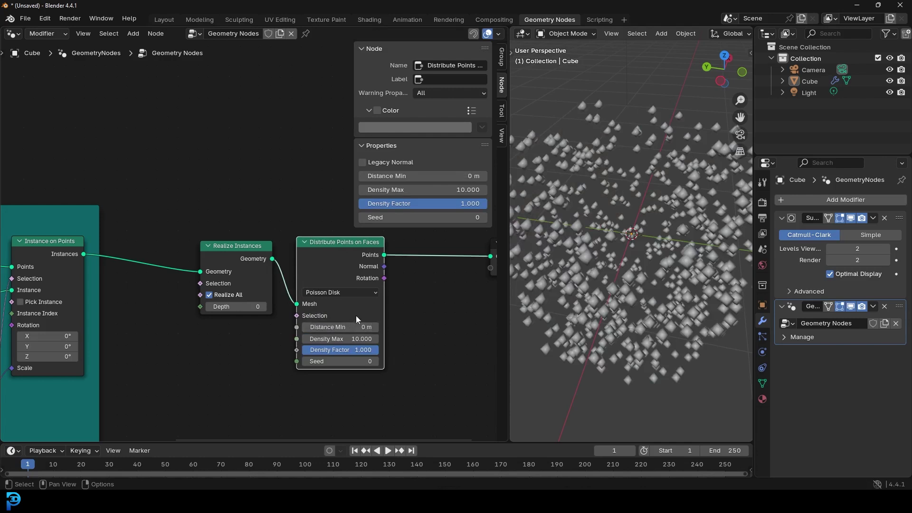
pyautogui.click(341, 338)
pyautogui.write('1')
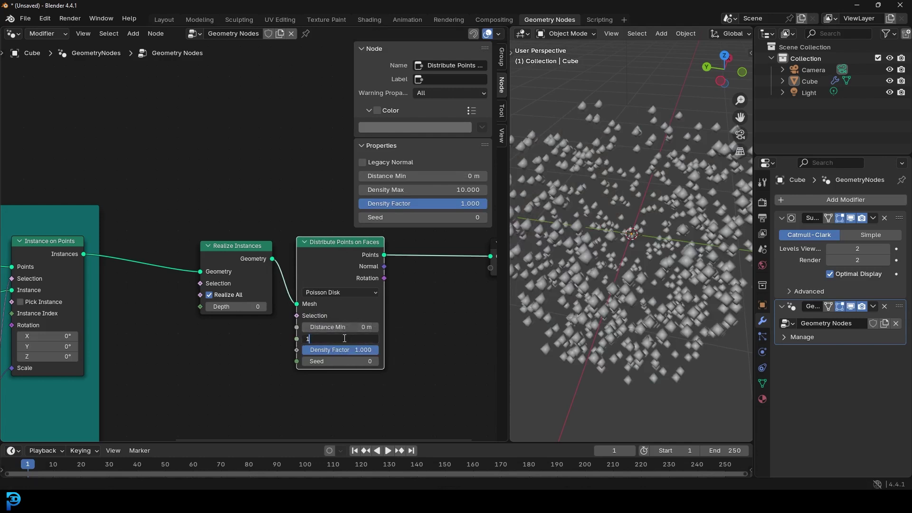
pyautogui.write('00')
pyautogui.press('Return')
# Set Distance Min of the second Distribute Points on Faces node to 0.38 m and inspect the spread points.
pyautogui.scroll(2, 345, 339)
pyautogui.click(363, 351)
pyautogui.write('.38')
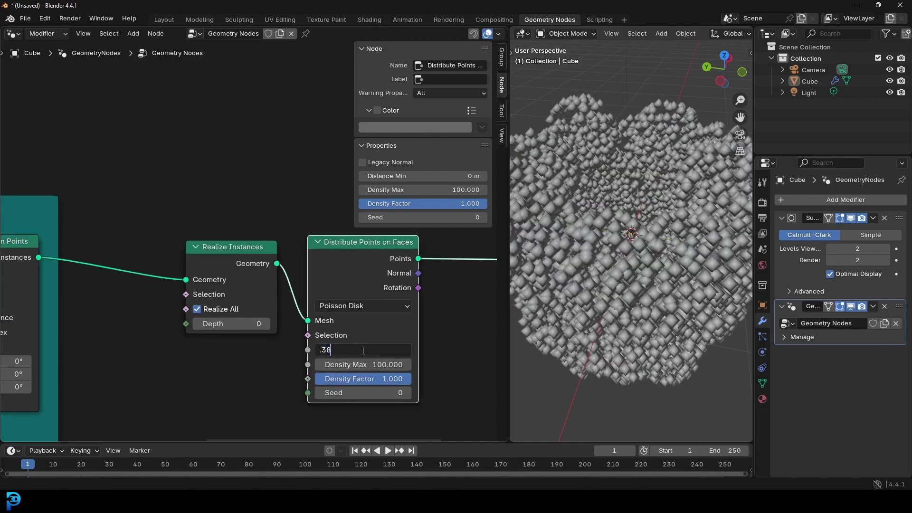
pyautogui.press('Return')
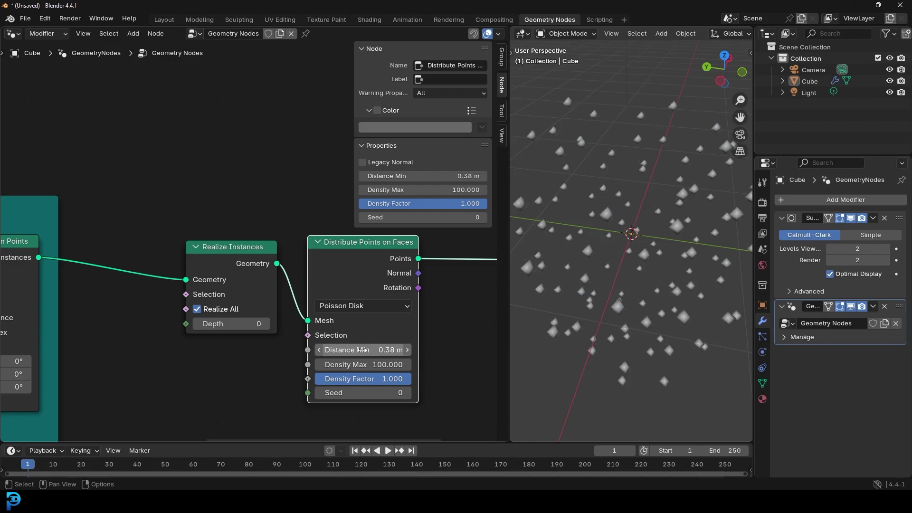
pyautogui.moveTo(637, 266); pyautogui.dragTo(651, 226, button='middle')
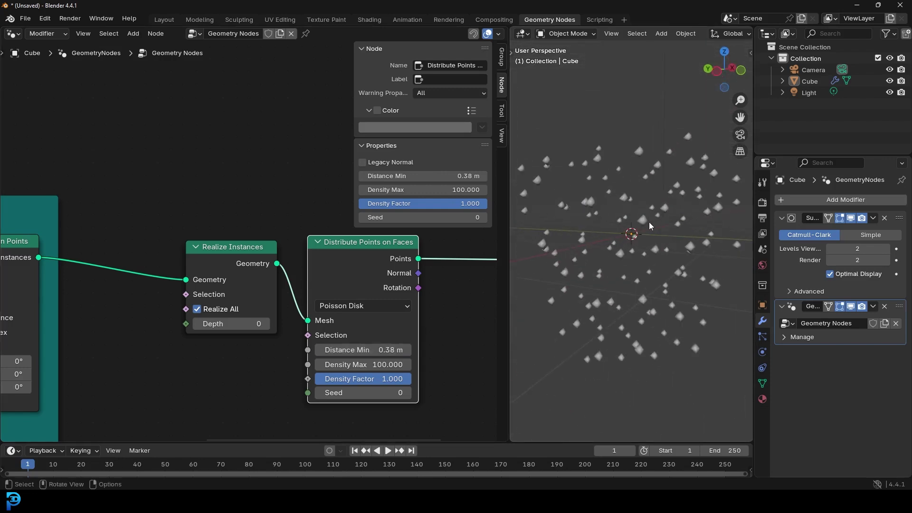
# Hide the sidebar and move Group Output farther from the second Distribute Points on Faces node.
pyautogui.moveTo(382, 322); pyautogui.dragTo(185, 310, button='middle')
pyautogui.press('n')
pyautogui.moveTo(320, 273); pyautogui.dragTo(338, 285, button='middle')
pyautogui.moveTo(407, 262); pyautogui.dragTo(516, 260)
# Insert an Instance on Points node between the second Distribute Points on Faces node and Group Output.
pyautogui.moveTo(305, 260); pyautogui.dragTo(389, 263, button='middle')
pyautogui.scroll(2, 333, 259)
pyautogui.moveTo(286, 251); pyautogui.dragTo(221, 226, button='middle')
pyautogui.hotkey('shift', 'a')
pyautogui.click(321, 225)
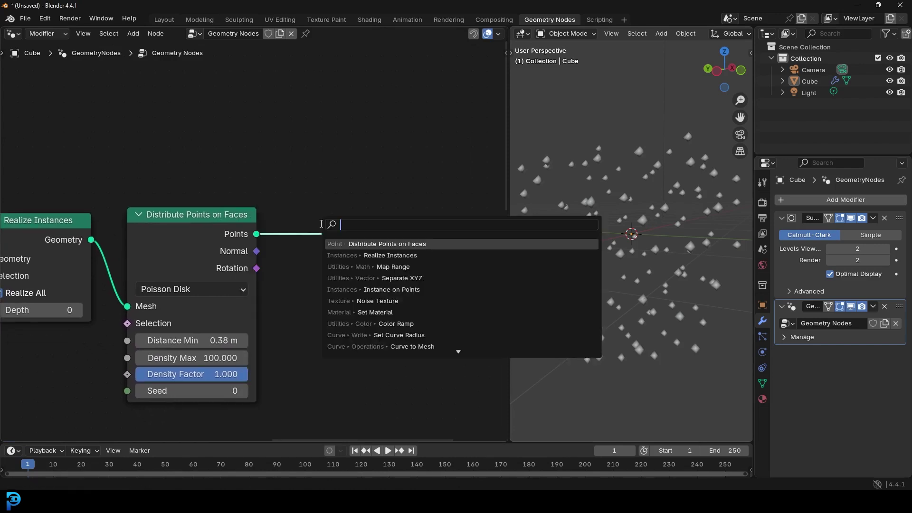
pyautogui.write('instance')
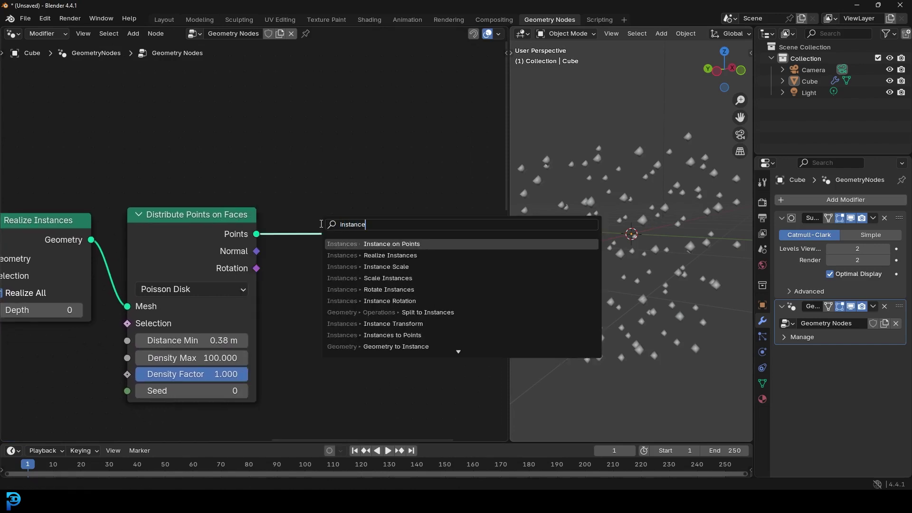
pyautogui.press('Return')
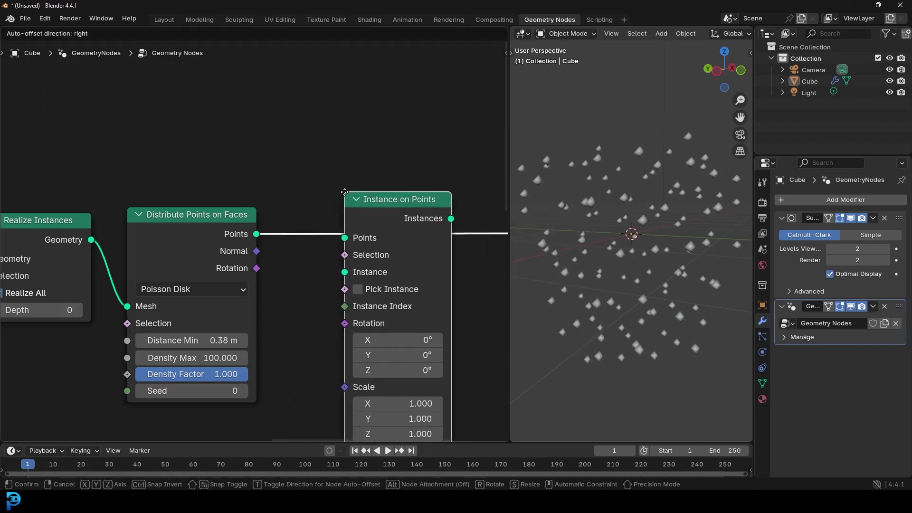
pyautogui.click(360, 204)
# Place the Instance on Points node and feed its Instance input from a new Curve Line node.
pyautogui.moveTo(407, 299)
pyautogui.mouseDown()
pyautogui.moveTo(411, 309)
pyautogui.moveTo(403, 288)
pyautogui.mouseUp()
pyautogui.scroll(-4, 342, 328)
pyautogui.moveTo(342, 327); pyautogui.dragTo(320, 272, button='middle')
pyautogui.scroll(1, 319, 272)
pyautogui.moveTo(352, 180); pyautogui.dragTo(240, 357)
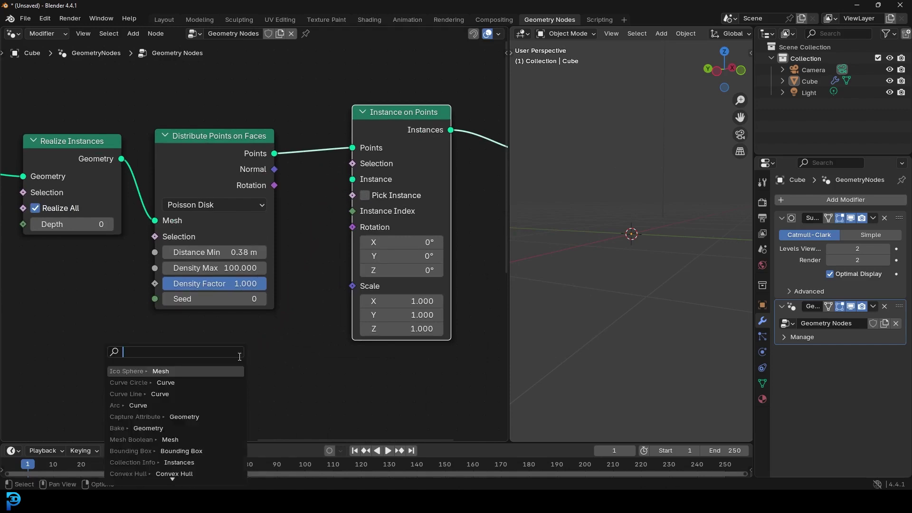
pyautogui.write('c')
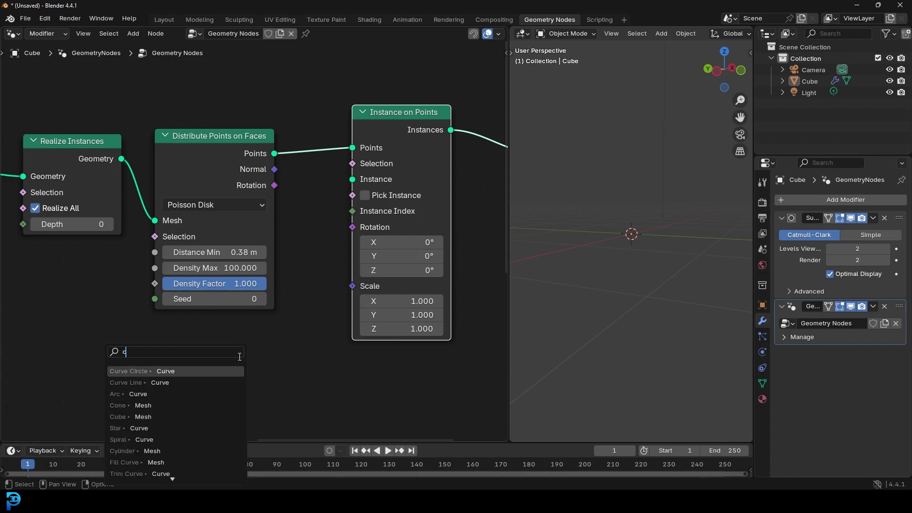
pyautogui.write('urve line')
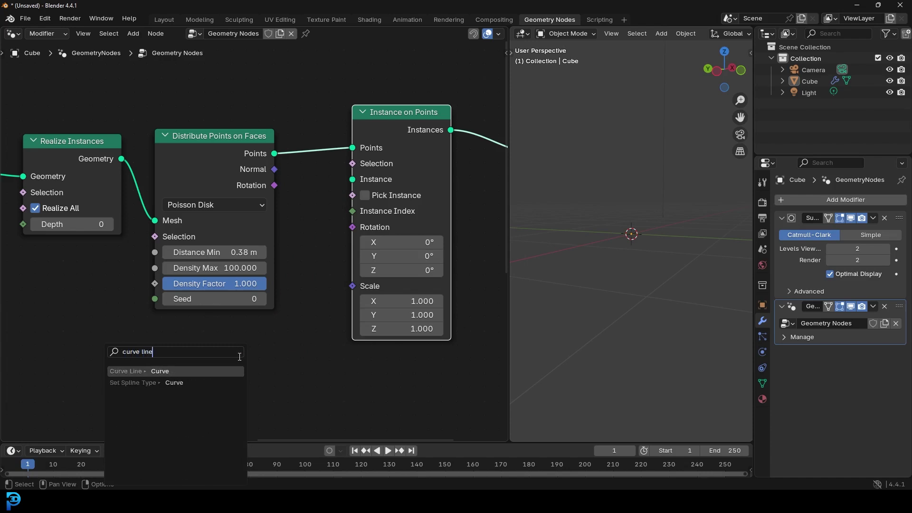
pyautogui.click(122, 371)
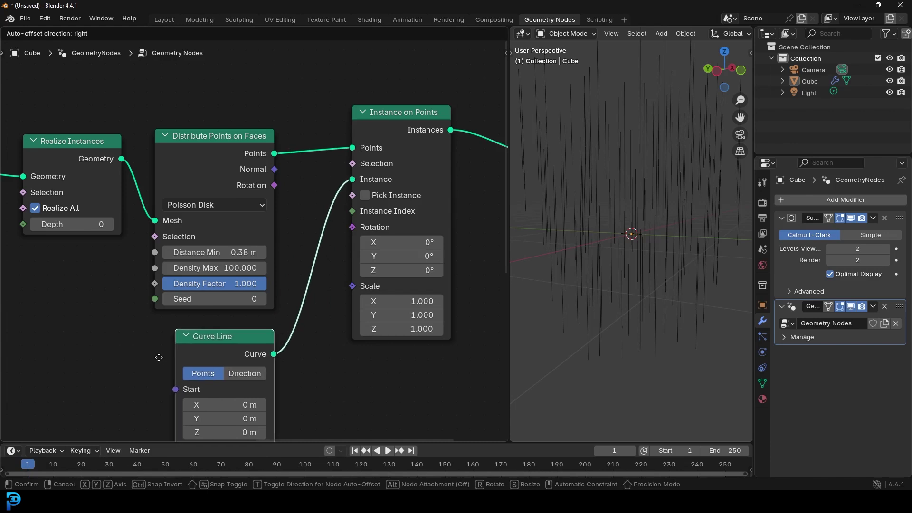
pyautogui.click(158, 358)
pyautogui.scroll(-5, 629, 186)
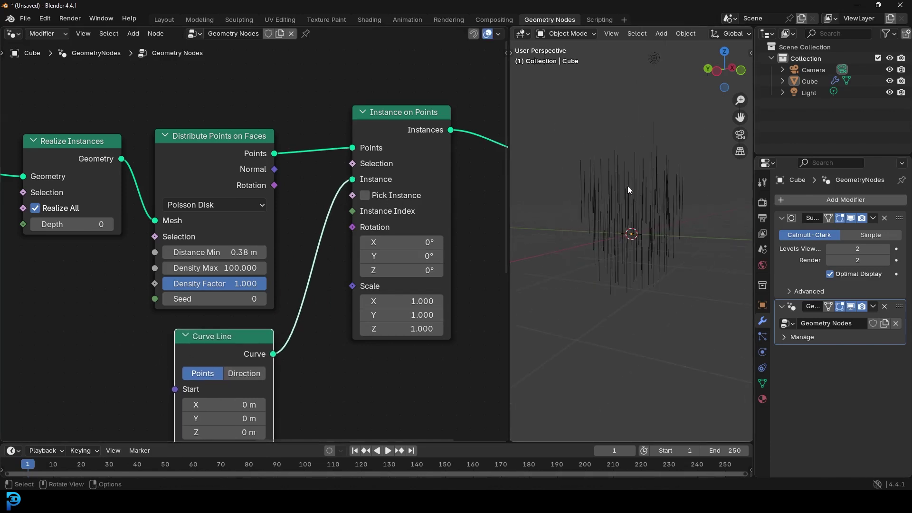
# Move Group Output farther from the hair Instance on Points node and insert a Join Geometry node before it.
pyautogui.moveTo(368, 153); pyautogui.dragTo(161, 278, button='middle')
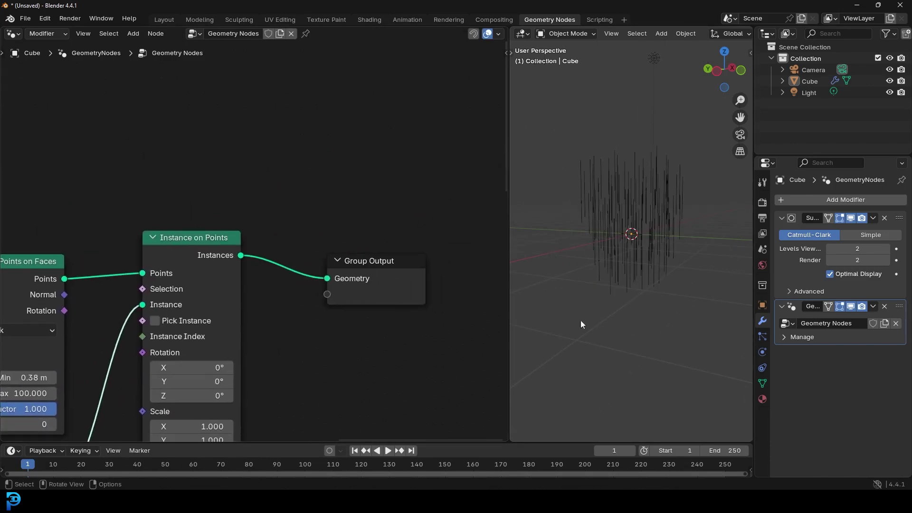
pyautogui.moveTo(360, 274); pyautogui.dragTo(256, 285, button='middle')
pyautogui.moveTo(257, 285); pyautogui.dragTo(496, 181)
pyautogui.moveTo(395, 195); pyautogui.dragTo(313, 223, button='middle')
pyautogui.hotkey('shift', 'a')
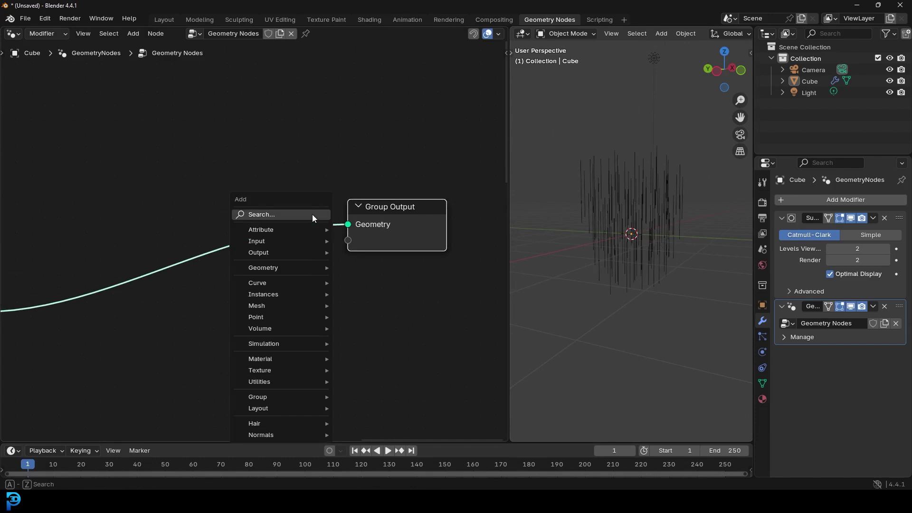
pyautogui.write('join')
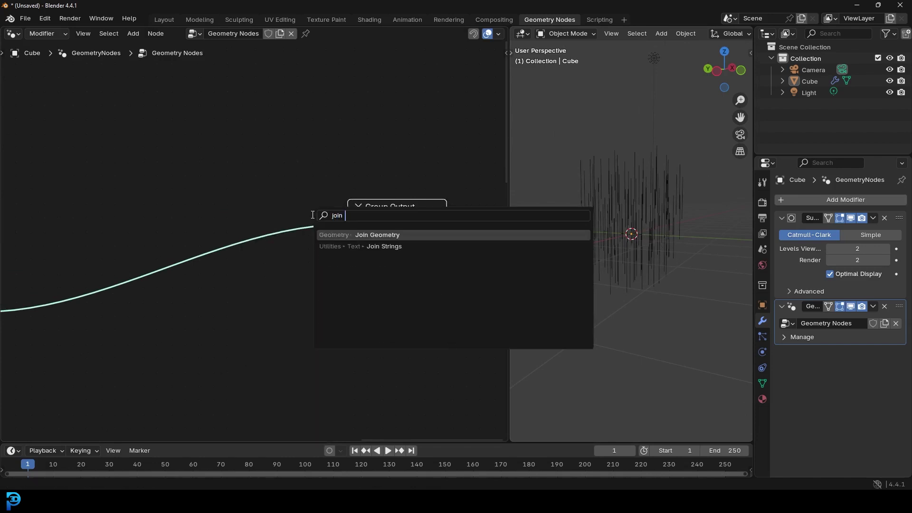
pyautogui.click(373, 235)
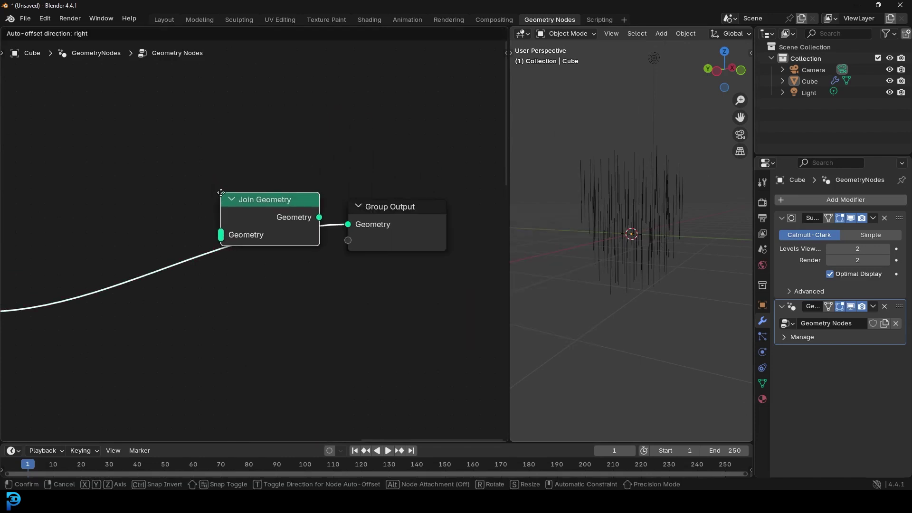
pyautogui.click(269, 202)
# Link the Instances output of the berries Instance on Points node to Join Geometry alongside the hairs.
pyautogui.scroll(-4, 160, 211)
pyautogui.moveTo(59, 219); pyautogui.dragTo(317, 237, button='middle')
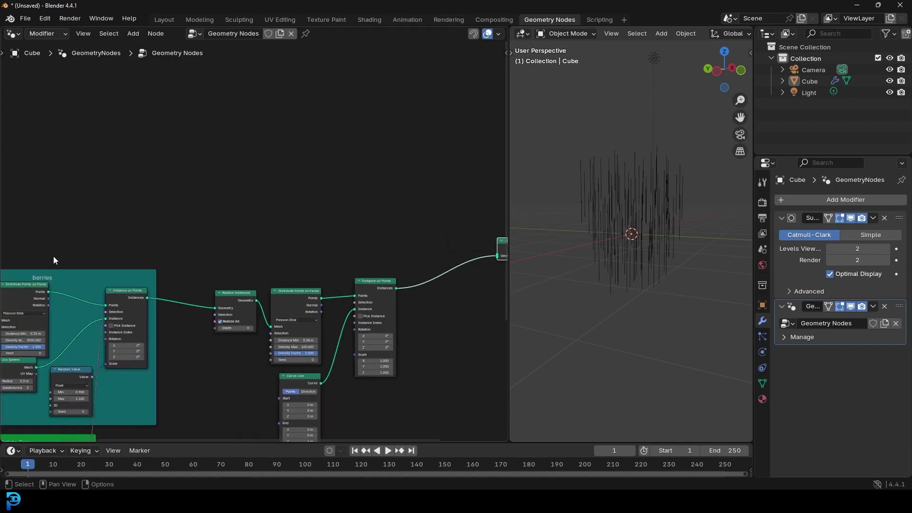
pyautogui.moveTo(104, 266); pyautogui.dragTo(214, 253, button='middle')
pyautogui.scroll(3, 147, 269)
pyautogui.moveTo(309, 287); pyautogui.dragTo(245, 310, button='middle')
pyautogui.scroll(3, 190, 302)
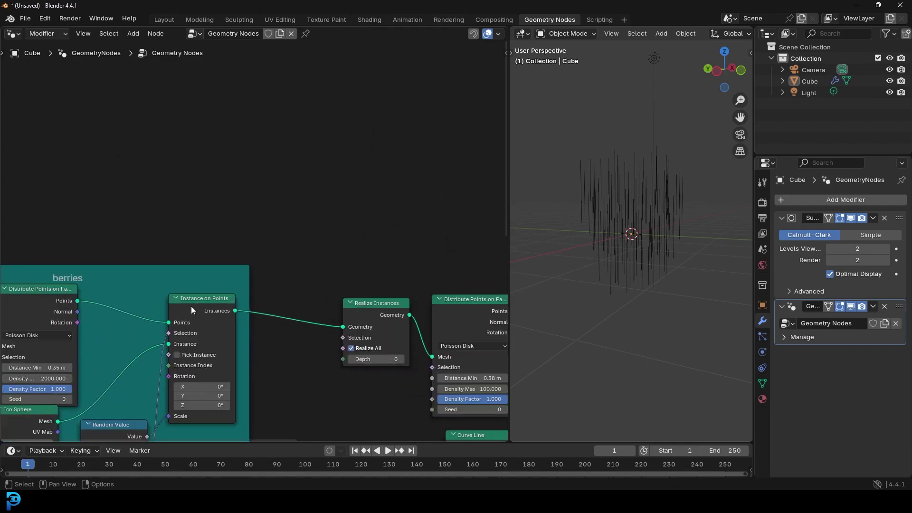
pyautogui.moveTo(233, 312); pyautogui.dragTo(366, 246)
# Move the hair nodes below the link that joins the berries to Join Geometry, tidying the node layout.
pyautogui.moveTo(13, 278); pyautogui.dragTo(204, 139, button='middle')
pyautogui.scroll(-2, 202, 184)
pyautogui.moveTo(381, 368); pyautogui.dragTo(173, 196)
pyautogui.press('g')
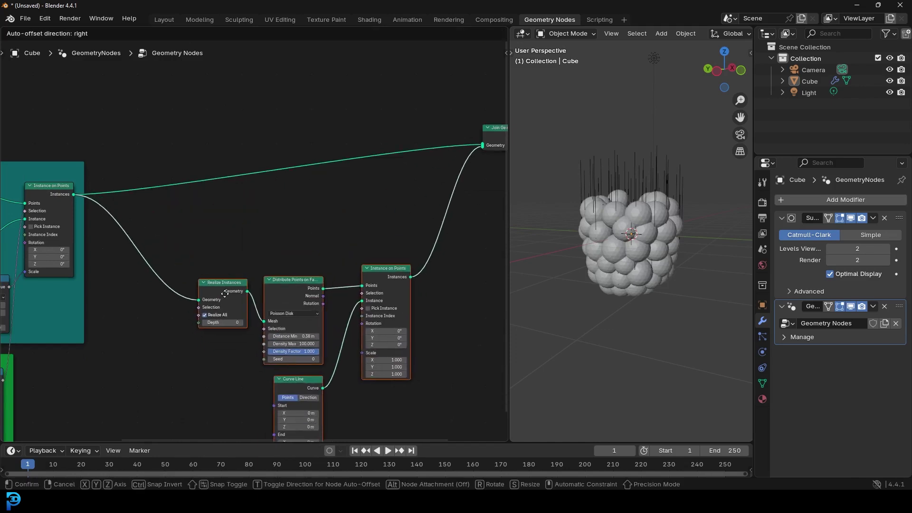
pyautogui.click(217, 288)
pyautogui.scroll(-4, 209, 288)
pyautogui.moveTo(100, 290); pyautogui.dragTo(277, 261, button='middle')
pyautogui.moveTo(233, 186); pyautogui.dragTo(208, 143)
pyautogui.moveTo(185, 308); pyautogui.dragTo(147, 260)
pyautogui.moveTo(326, 236); pyautogui.dragTo(124, 218, button='middle')
pyautogui.moveTo(124, 186); pyautogui.dragTo(308, 357)
# Link the hair Distribute Points on Faces node's Rotation output to the Rotation input of its Instance on Points node.
pyautogui.scroll(2, 169, 268)
pyautogui.scroll(1, 171, 269)
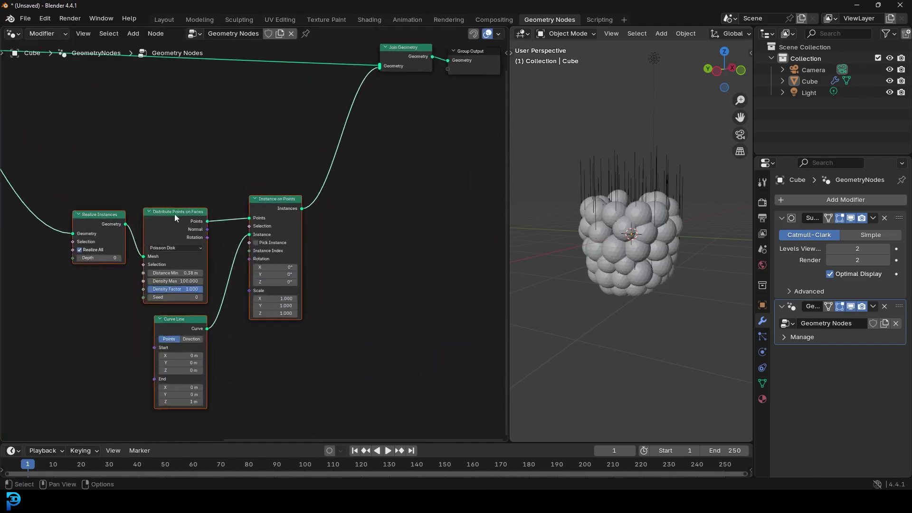
pyautogui.scroll(2, 634, 177)
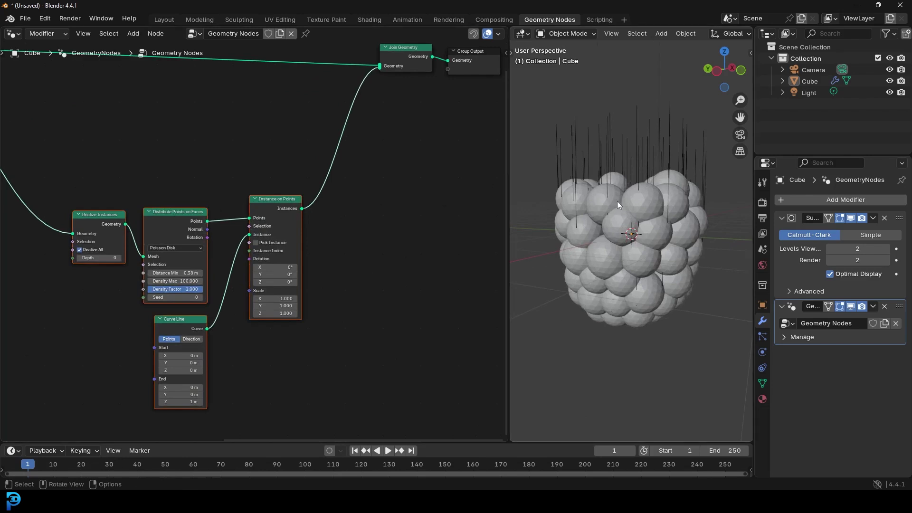
pyautogui.scroll(3, 617, 201)
pyautogui.moveTo(239, 254); pyautogui.dragTo(311, 206, button='middle')
pyautogui.scroll(1, 319, 205)
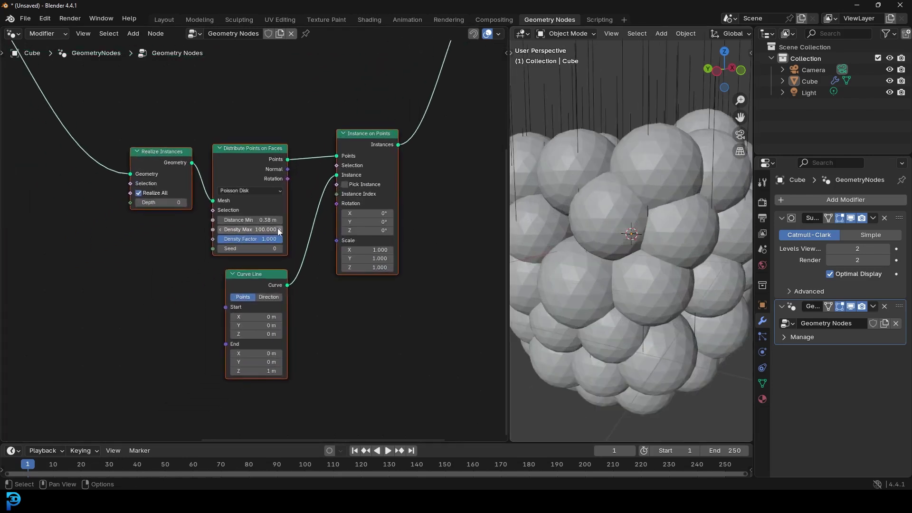
pyautogui.scroll(1, 279, 229)
pyautogui.moveTo(289, 167); pyautogui.dragTo(234, 207, button='middle')
pyautogui.scroll(1, 235, 208)
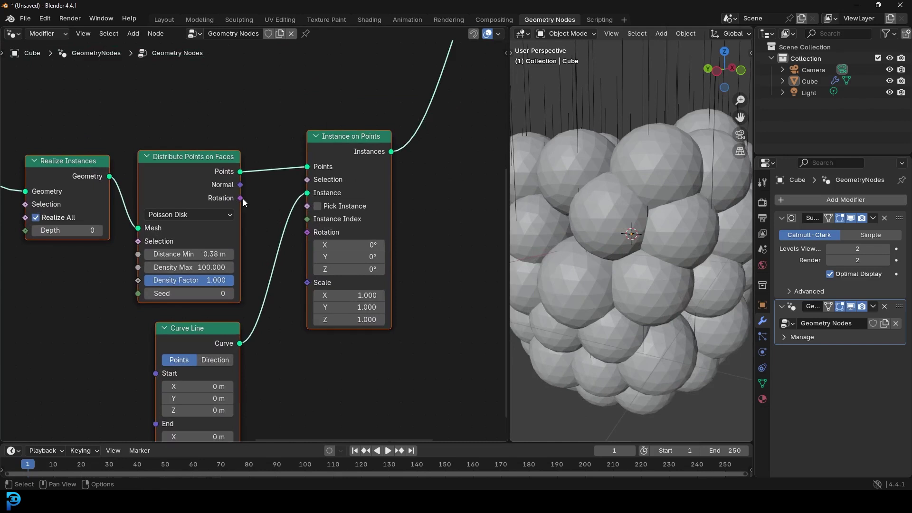
pyautogui.moveTo(241, 198); pyautogui.dragTo(314, 234)
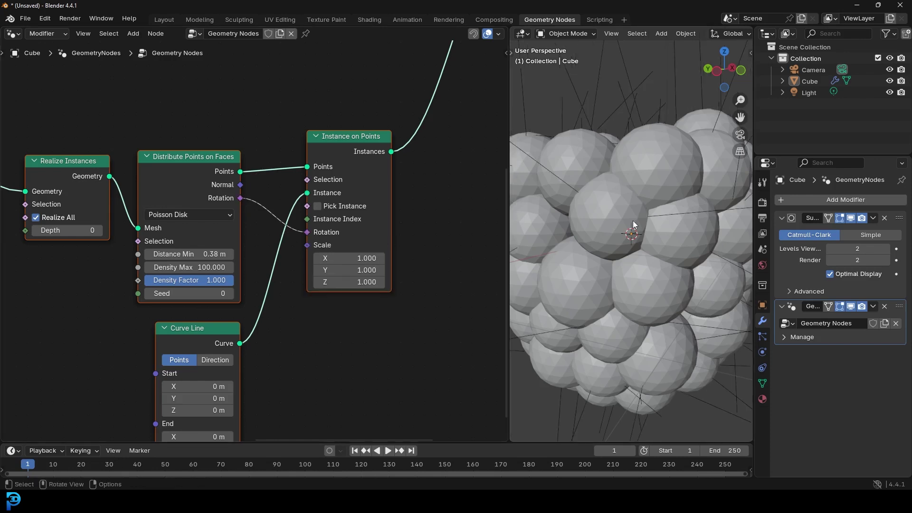
# Drive the Scale of the hair Instance on Points node with a Value node set to 0.17.
pyautogui.moveTo(291, 356); pyautogui.dragTo(296, 294, button='middle')
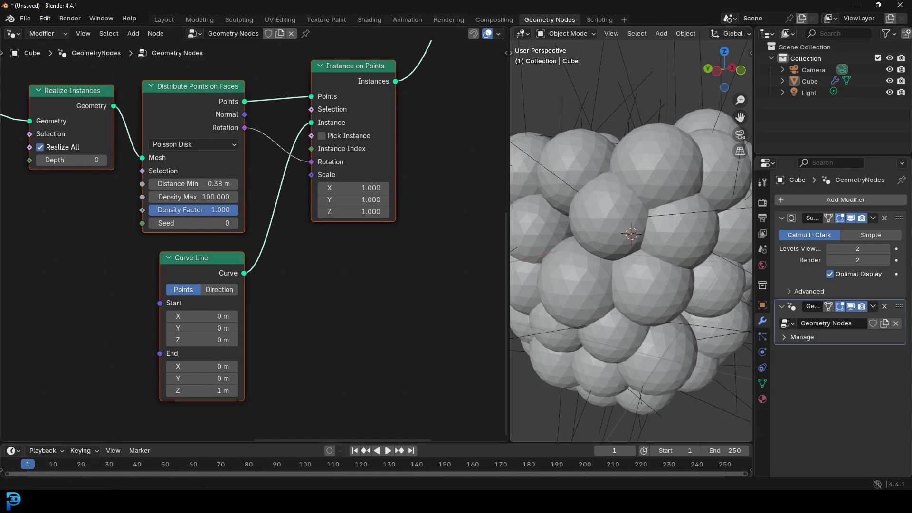
pyautogui.scroll(2, 327, 160)
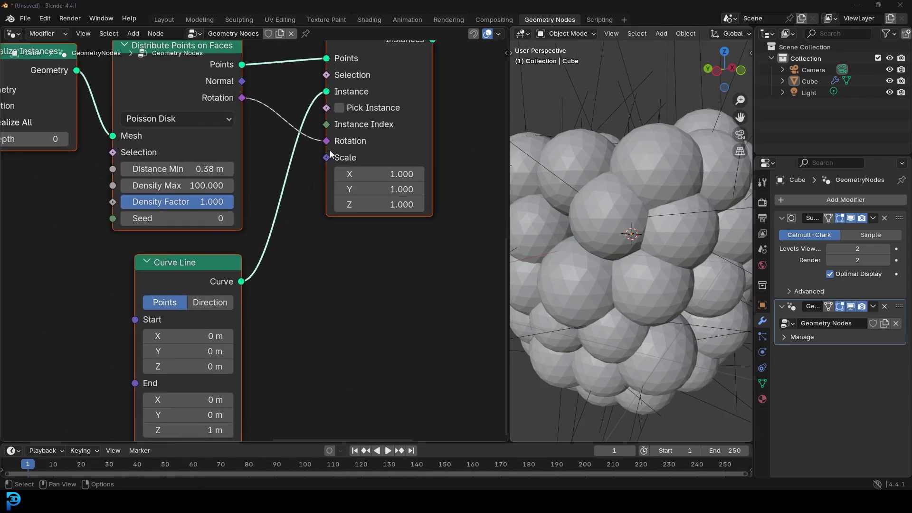
pyautogui.moveTo(326, 157); pyautogui.dragTo(322, 157)
pyautogui.moveTo(299, 210); pyautogui.dragTo(300, 276)
pyautogui.write('value')
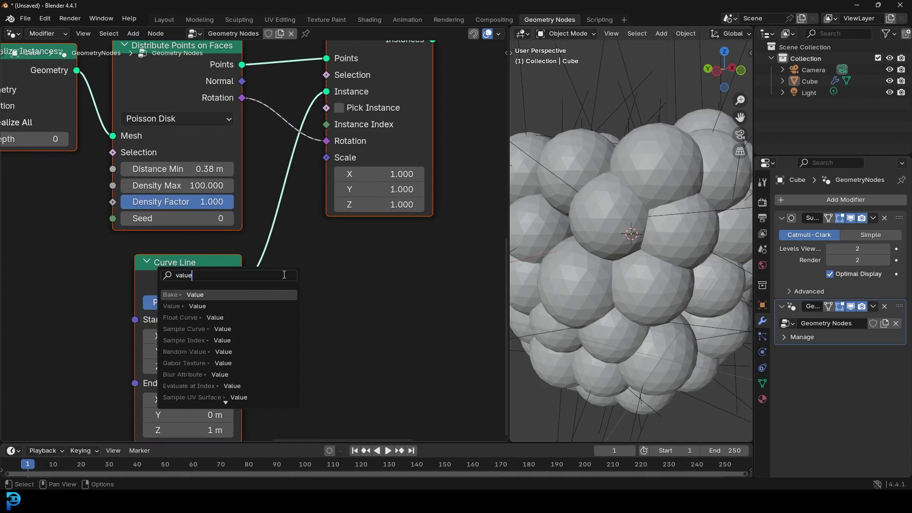
pyautogui.click(195, 306)
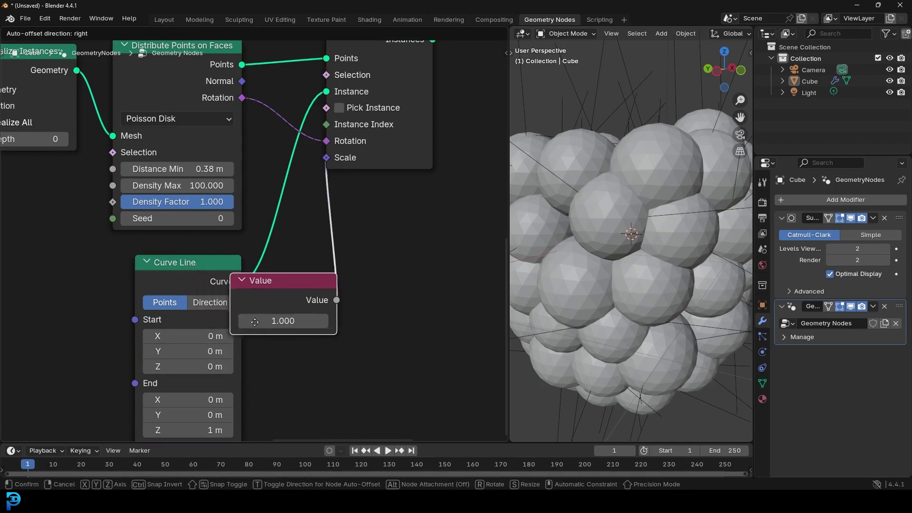
pyautogui.click(284, 300)
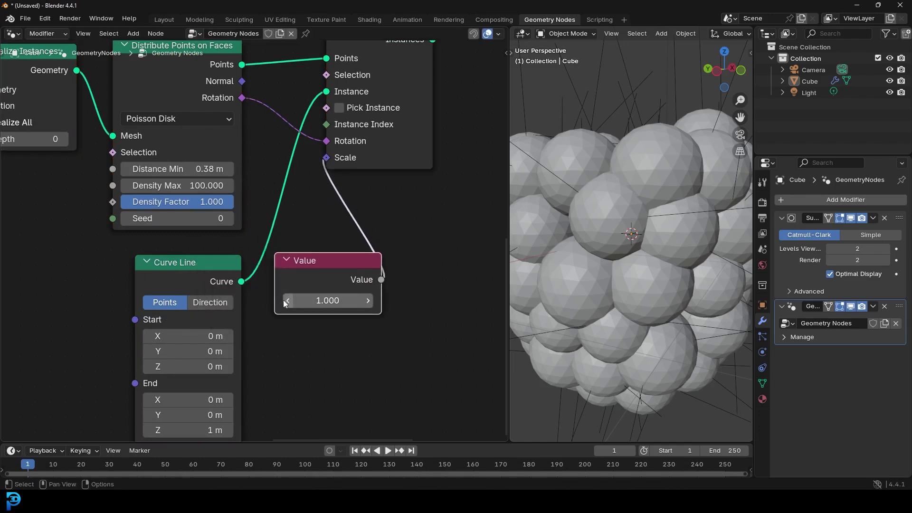
pyautogui.click(325, 303)
pyautogui.write('.1')
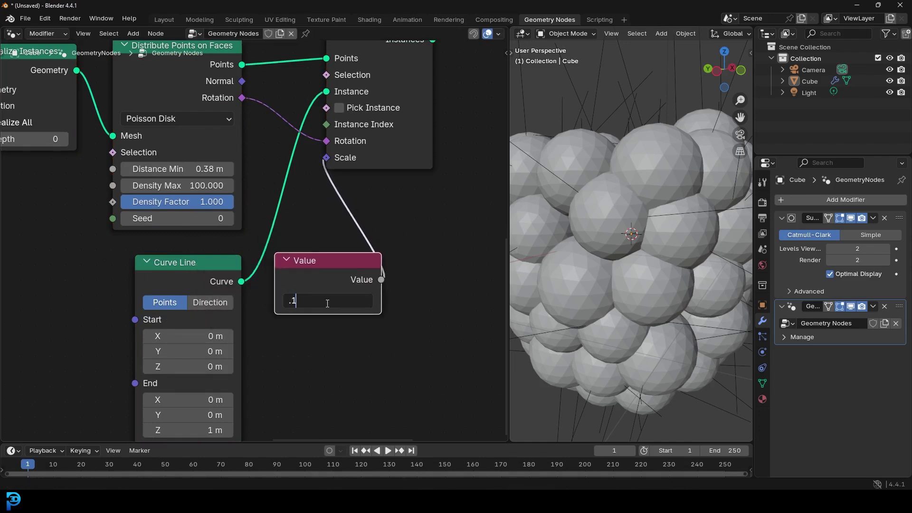
pyautogui.write('7')
pyautogui.press('Return')
pyautogui.scroll(-3, 634, 246)
pyautogui.moveTo(634, 247); pyautogui.dragTo(651, 213, button='middle')
# Arrange the Value and Curve Line nodes in a column beneath the hair Distribute Points on Faces node.
pyautogui.moveTo(192, 263); pyautogui.dragTo(284, 243, button='middle')
pyautogui.moveTo(284, 243); pyautogui.dragTo(248, 304)
pyautogui.moveTo(412, 254); pyautogui.dragTo(255, 235)
pyautogui.moveTo(235, 309); pyautogui.dragTo(255, 302)
pyautogui.scroll(-2, 256, 302)
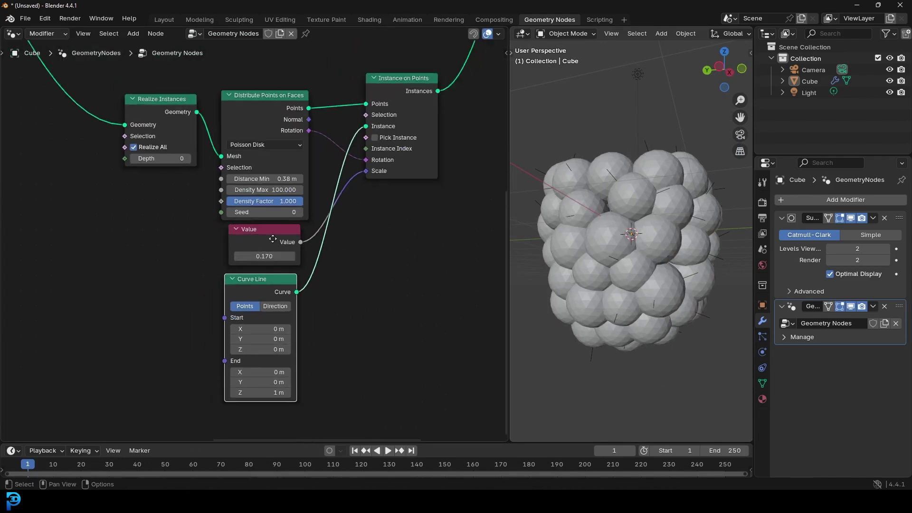
# Insert a Realize Instances node between the hair Instance on Points node and Join Geometry.
pyautogui.moveTo(272, 243); pyautogui.dragTo(222, 242, button='middle')
pyautogui.moveTo(409, 130); pyautogui.dragTo(266, 274, button='middle')
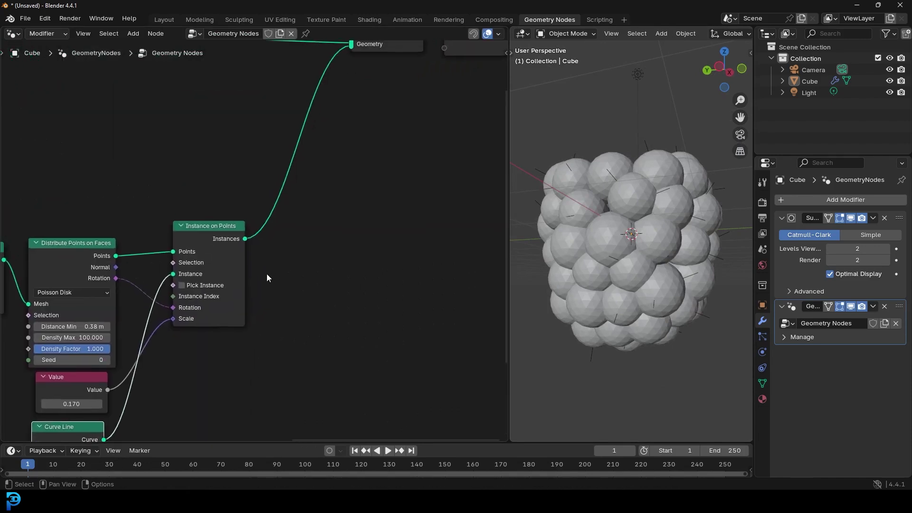
pyautogui.scroll(2, 245, 236)
pyautogui.scroll(1, 602, 180)
pyautogui.scroll(1, 234, 179)
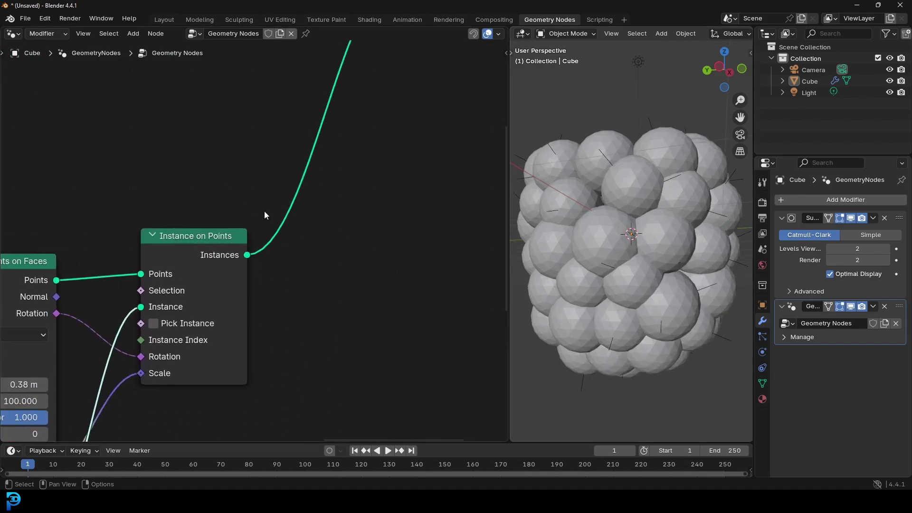
pyautogui.hotkey('shift', 'a')
pyautogui.click(280, 216)
pyautogui.write('reall')
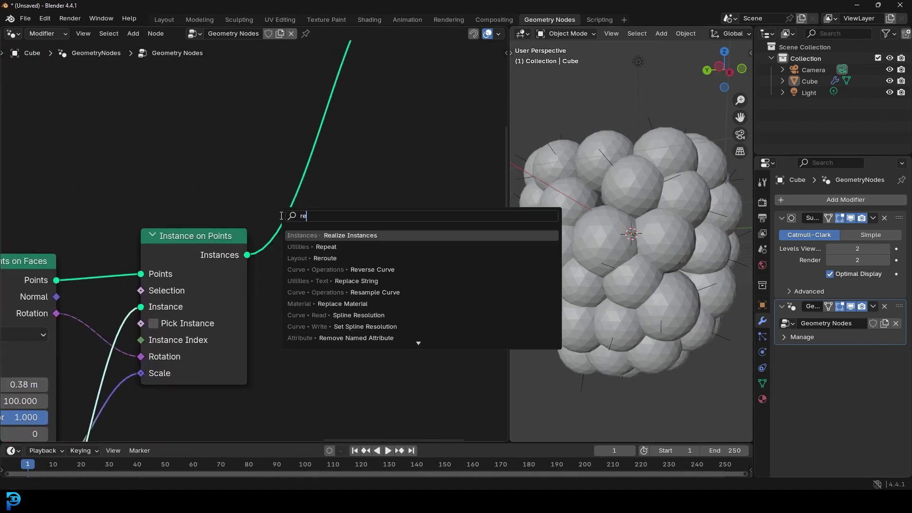
pyautogui.click(352, 235)
pyautogui.click(279, 194)
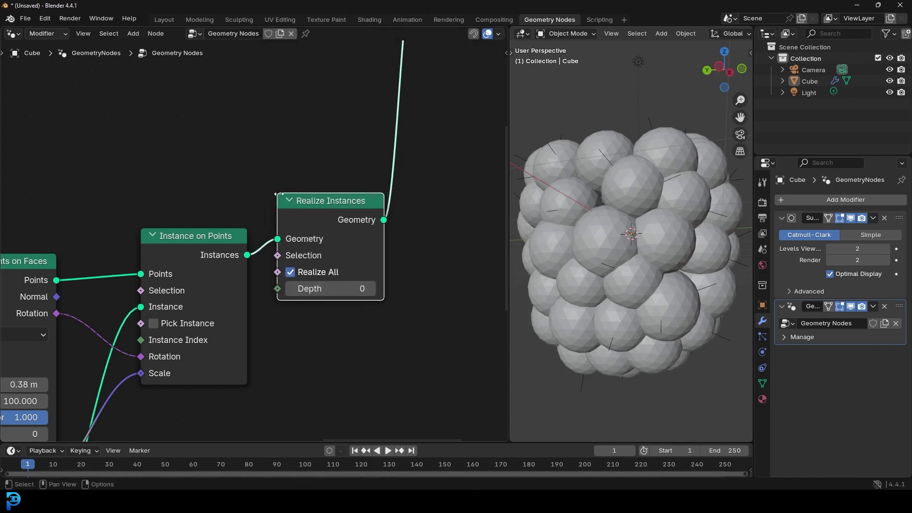
# Insert a Resample Curve node in Count mode between the hair Realize Instances node and Join Geometry.
pyautogui.moveTo(278, 194); pyautogui.dragTo(206, 220, button='middle')
pyautogui.scroll(2, 611, 140)
pyautogui.scroll(3, 583, 96)
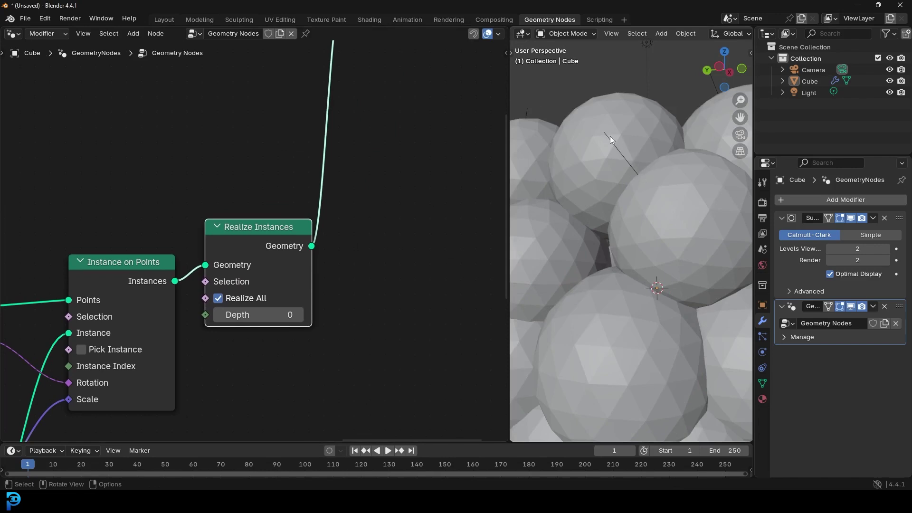
pyautogui.moveTo(336, 222); pyautogui.dragTo(327, 226, button='middle')
pyautogui.hotkey('shift', 'a')
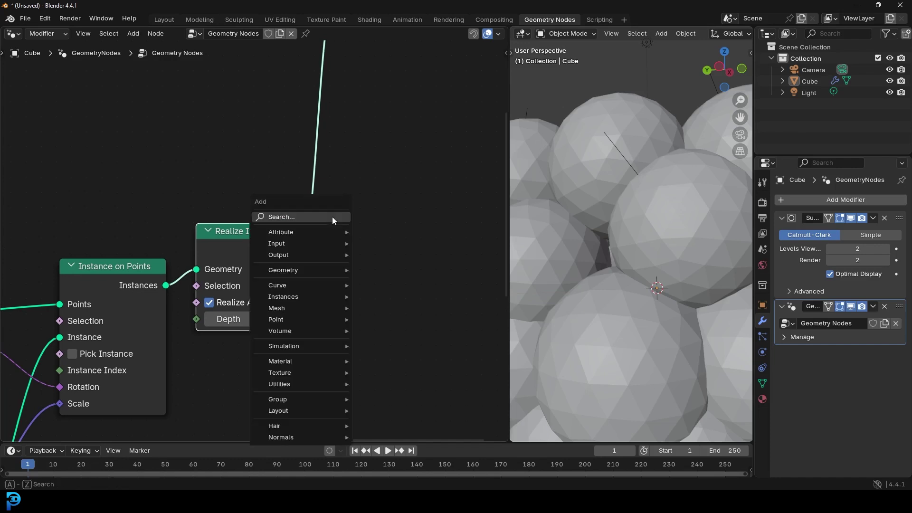
pyautogui.click(332, 217)
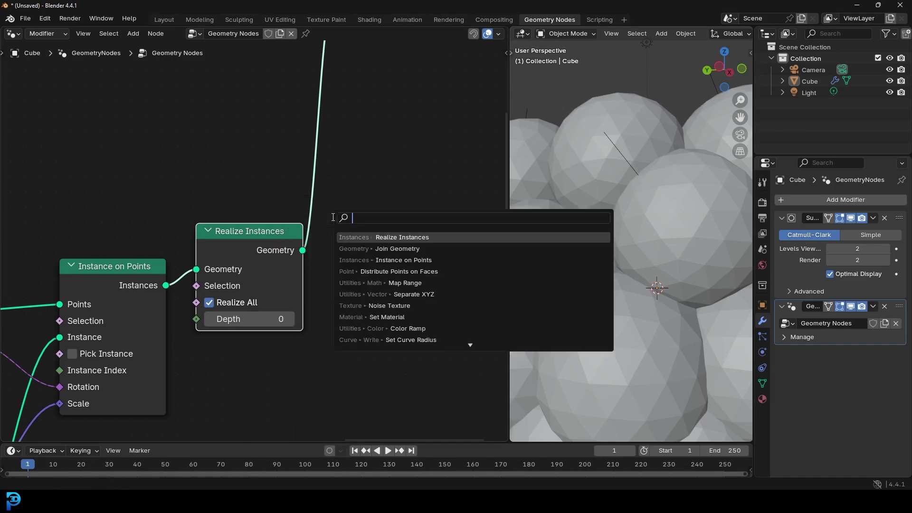
pyautogui.write('resample')
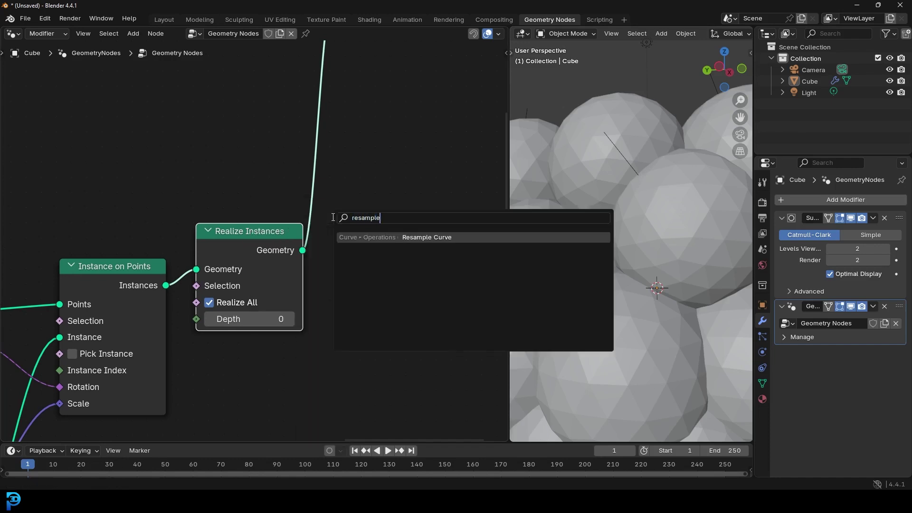
pyautogui.click(413, 236)
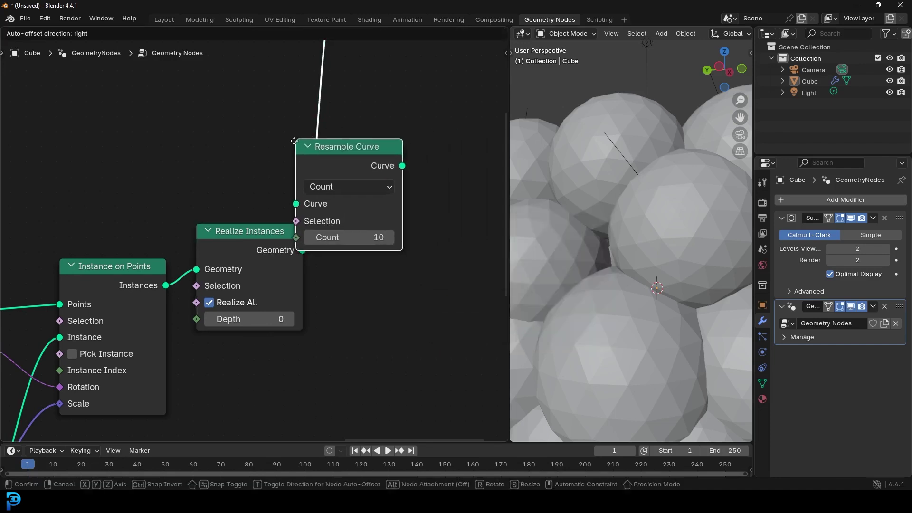
pyautogui.click(310, 170)
pyautogui.scroll(-4, 313, 171)
pyautogui.moveTo(333, 176); pyautogui.dragTo(223, 244, button='middle')
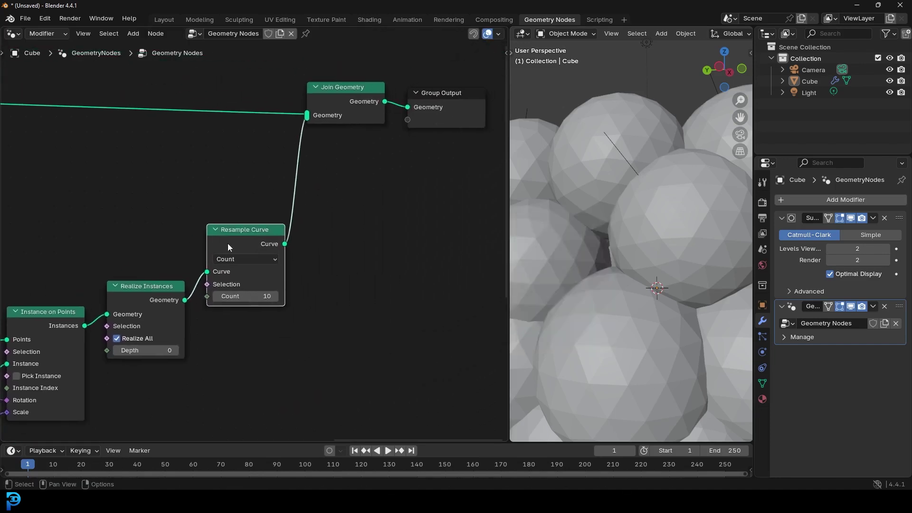
pyautogui.scroll(3, 263, 256)
pyautogui.scroll(1, 246, 317)
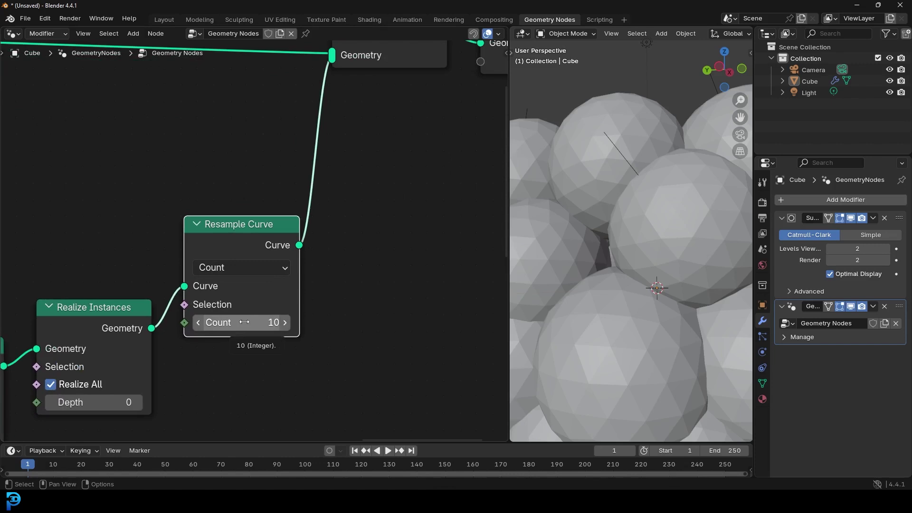
# Set the Resample Curve node's Count to 16 and view a single hair up close on its berry.
pyautogui.click(245, 322)
pyautogui.write('16')
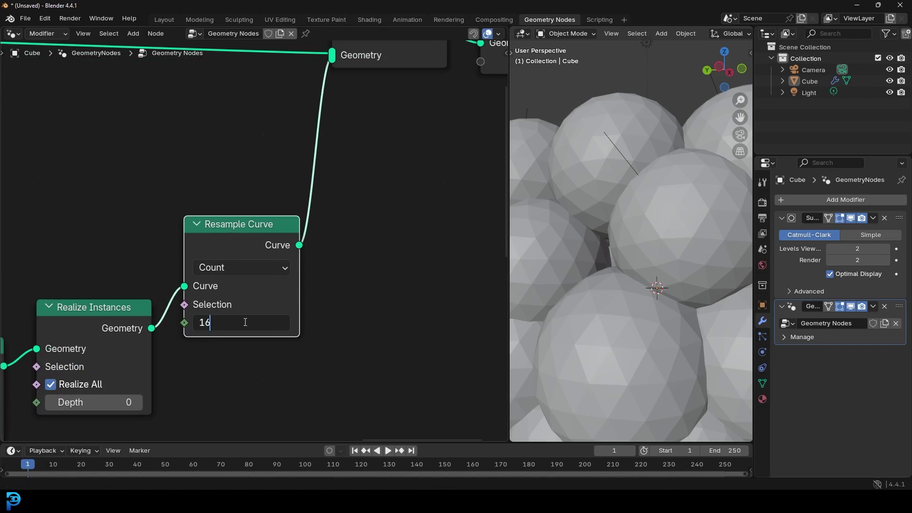
pyautogui.press('Return')
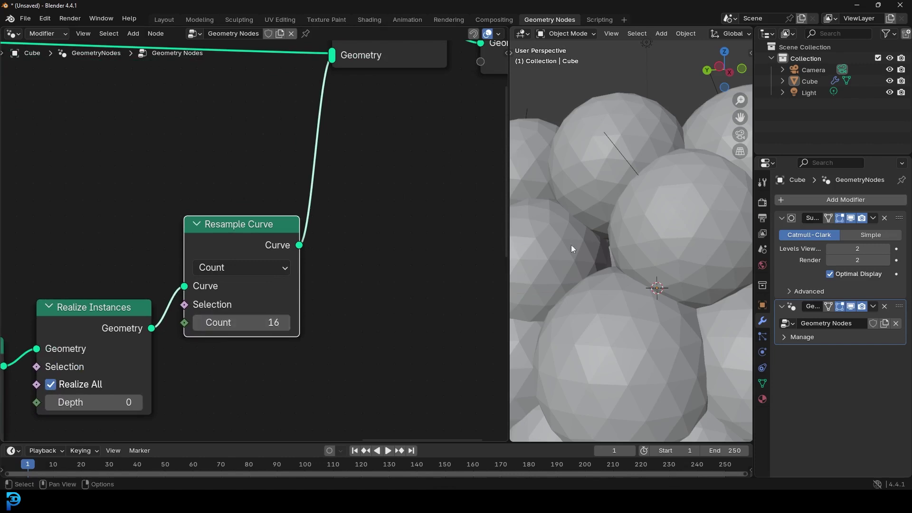
pyautogui.scroll(2, 628, 140)
pyautogui.keyDown('shift'); pyautogui.moveTo(628, 141); pyautogui.dragTo(594, 229, button='middle'); pyautogui.keyUp('shift')
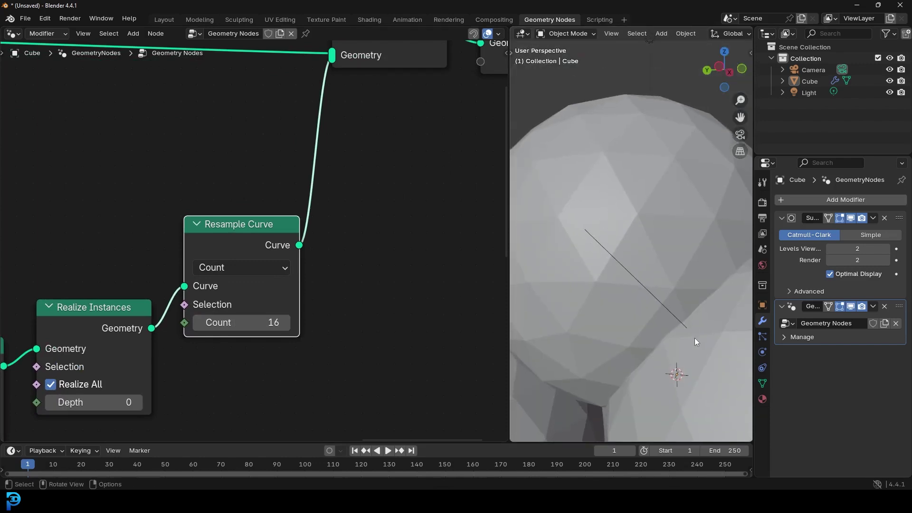
pyautogui.scroll(-1, 243, 221)
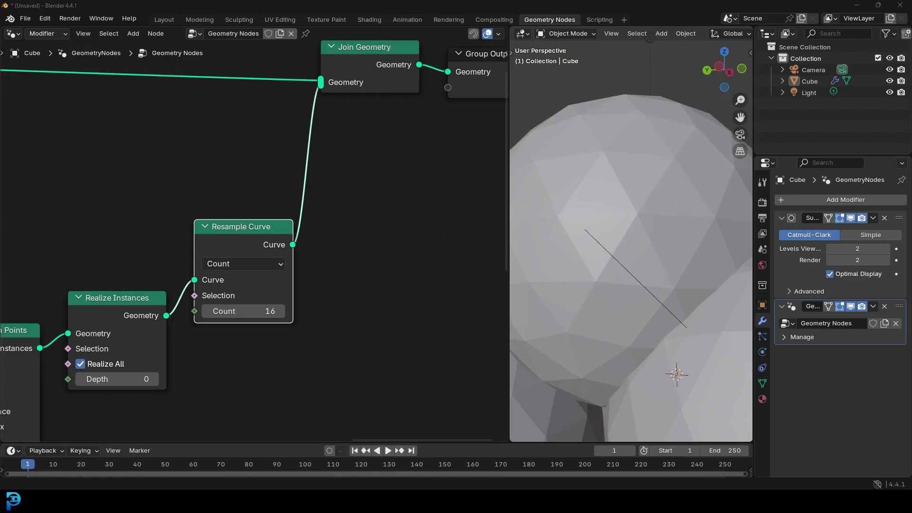
# Move the Join Geometry and Group Output nodes farther from the Resample Curve node to free up space between them.
pyautogui.moveTo(345, 160); pyautogui.dragTo(202, 225, button='middle')
pyautogui.moveTo(389, 229); pyautogui.dragTo(222, 122)
pyautogui.press('g')
pyautogui.click(384, 141)
pyautogui.moveTo(326, 216); pyautogui.dragTo(379, 201, button='middle')
pyautogui.moveTo(253, 254); pyautogui.dragTo(293, 202, button='middle')
pyautogui.scroll(2, 205, 230)
pyautogui.click(205, 229)
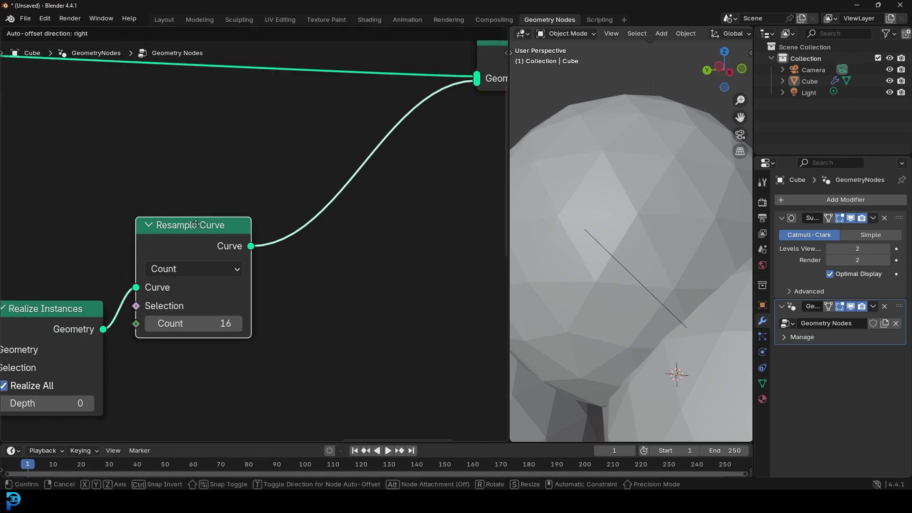
# Insert a Set Position node between the Resample Curve node and Join Geometry.
pyautogui.hotkey('shift', 'a')
pyautogui.click(281, 207)
pyautogui.write('set posi')
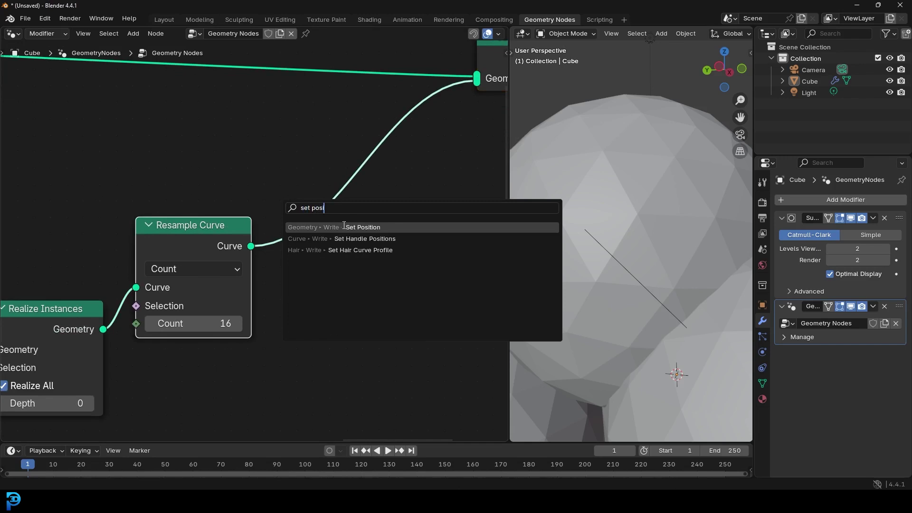
pyautogui.click(344, 228)
pyautogui.click(312, 162)
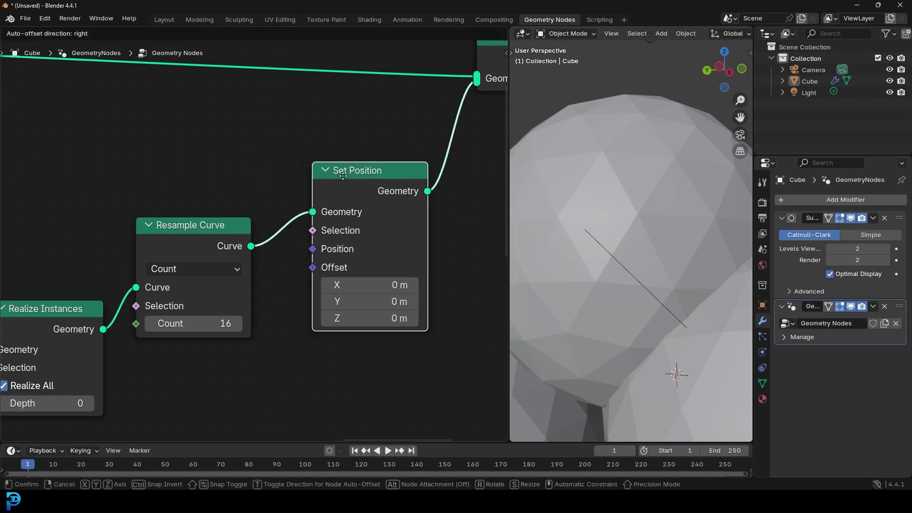
# Add a Noise Texture node and link its Color output to the Offset of the Set Position node.
pyautogui.moveTo(262, 294); pyautogui.dragTo(312, 190, button='middle')
pyautogui.moveTo(362, 156); pyautogui.dragTo(286, 314)
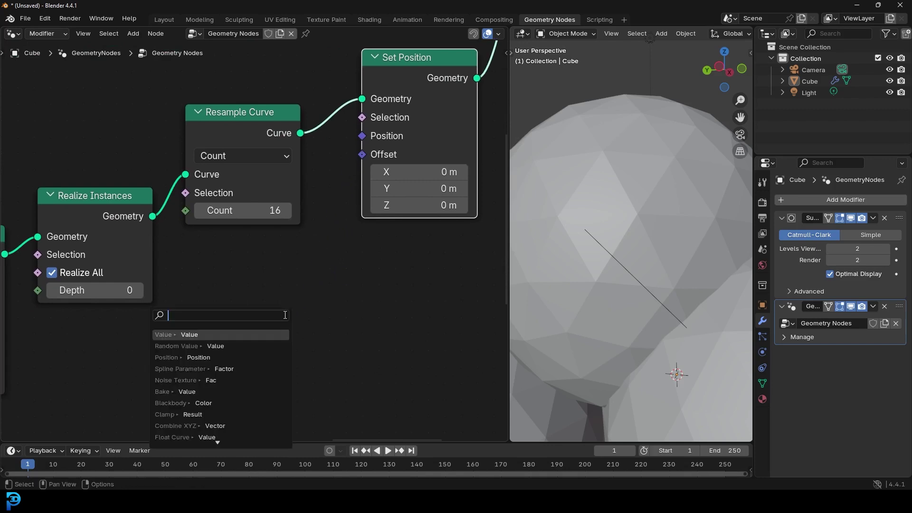
pyautogui.write('noise')
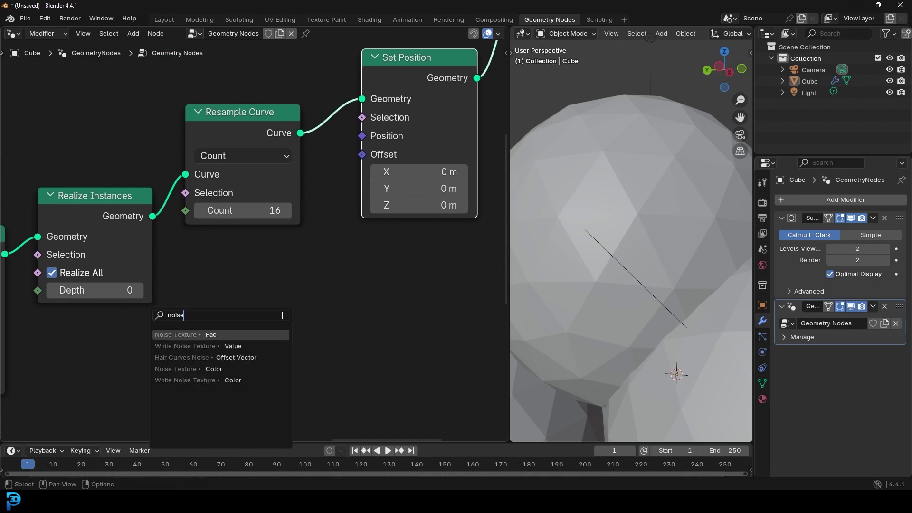
pyautogui.click(168, 334)
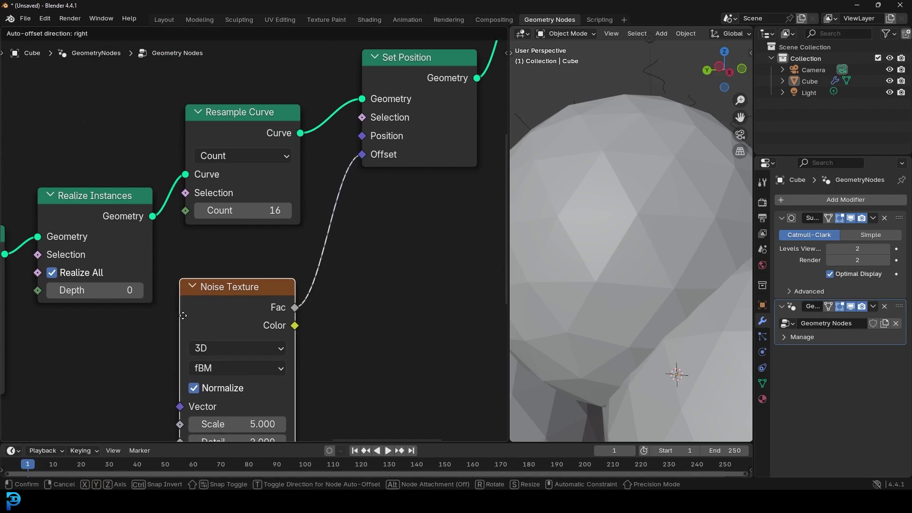
pyautogui.click(178, 319)
pyautogui.moveTo(304, 325); pyautogui.dragTo(361, 155)
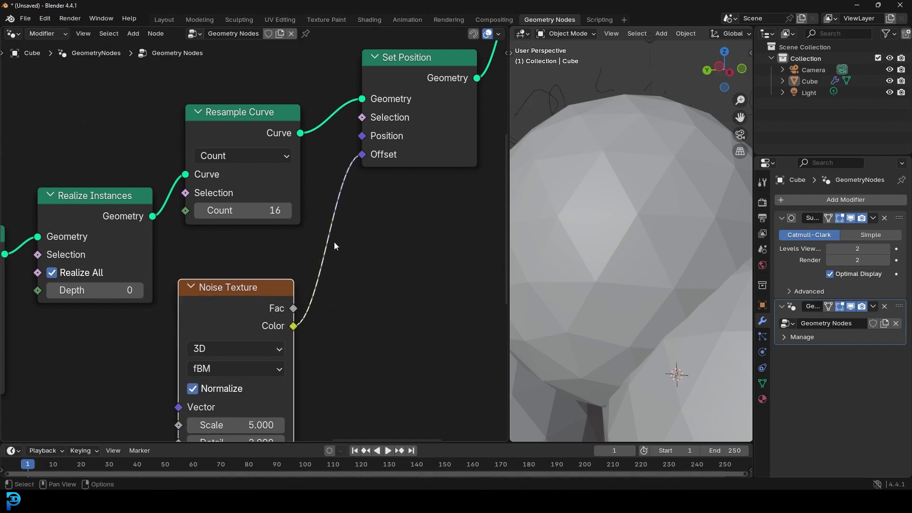
# Lower the Noise Texture node and insert a Vector Math node between its Color output and the Set Position Offset.
pyautogui.scroll(-1, 266, 295)
pyautogui.moveTo(257, 301); pyautogui.dragTo(302, 175, button='middle')
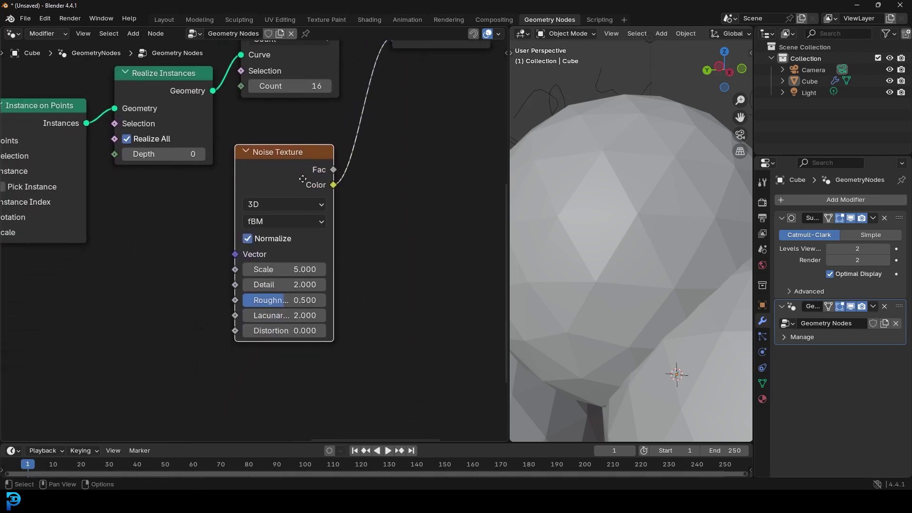
pyautogui.scroll(1, 302, 185)
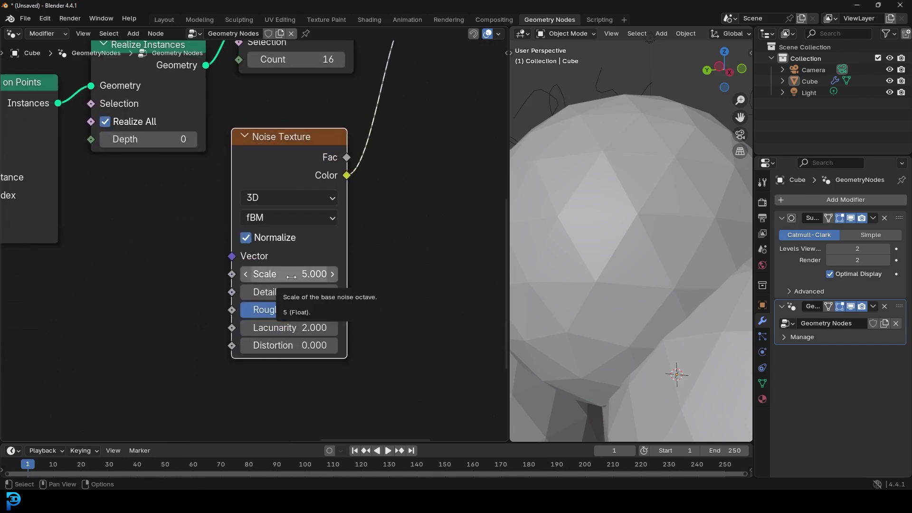
pyautogui.moveTo(561, 185); pyautogui.dragTo(630, 208, button='middle')
pyautogui.scroll(-4, 613, 186)
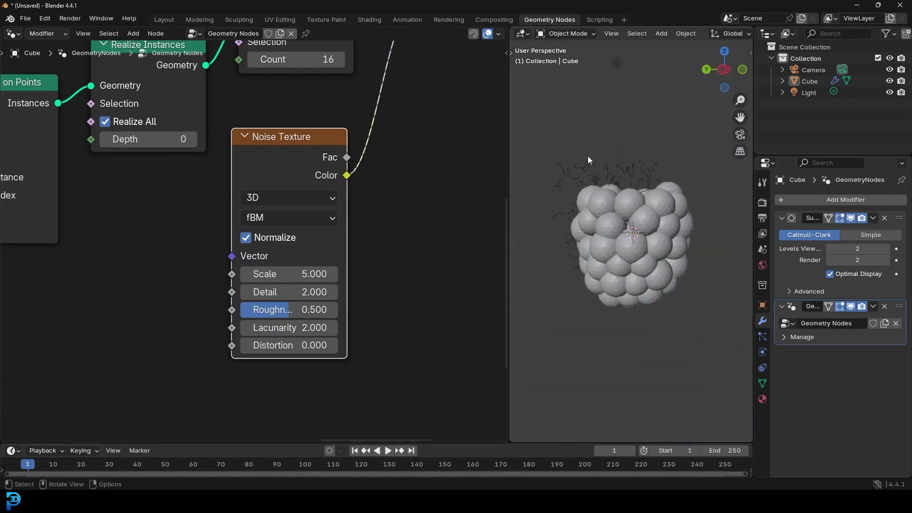
pyautogui.moveTo(289, 152); pyautogui.dragTo(311, 166, button='middle')
pyautogui.moveTo(282, 159); pyautogui.dragTo(218, 249)
pyautogui.hotkey('shift', 'a')
pyautogui.click(302, 193)
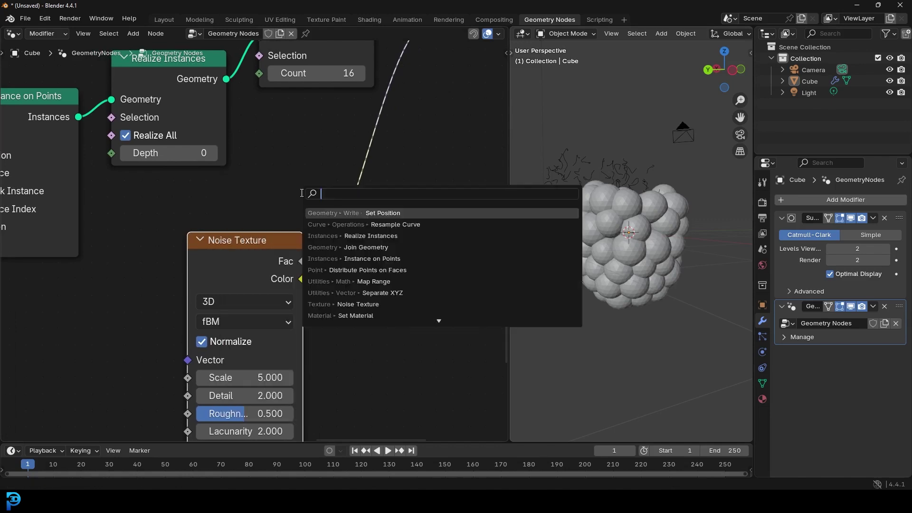
pyautogui.write('vec')
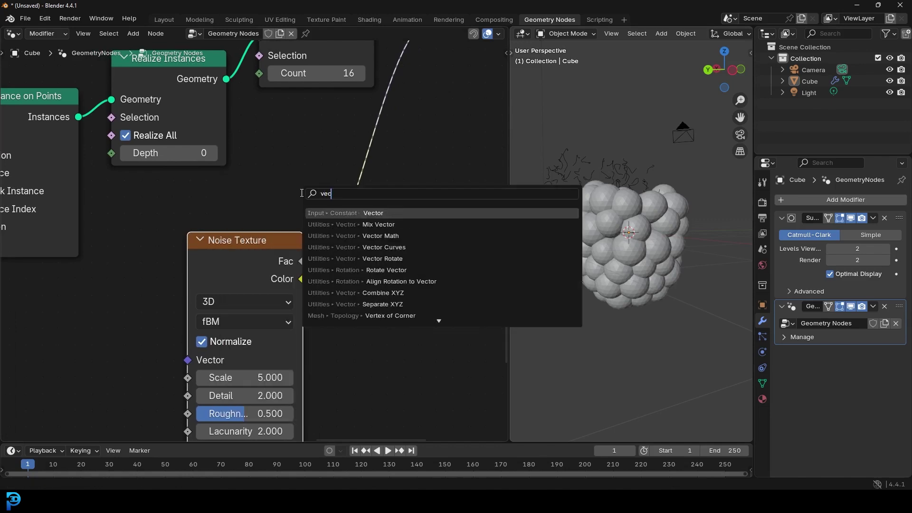
pyautogui.write('tor math')
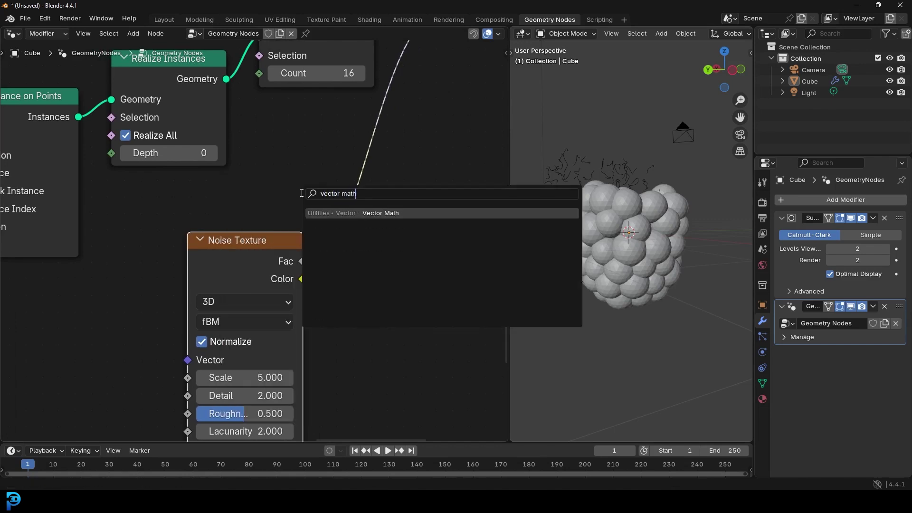
pyautogui.click(389, 213)
pyautogui.click(367, 216)
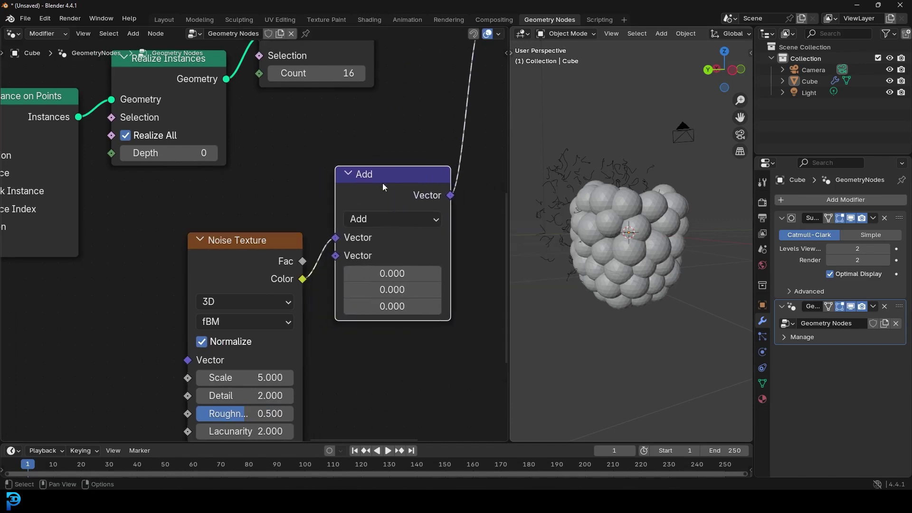
# Switch the Vector Math node to Subtract and set all three components of its second vector to 0.5.
pyautogui.scroll(2, 313, 204)
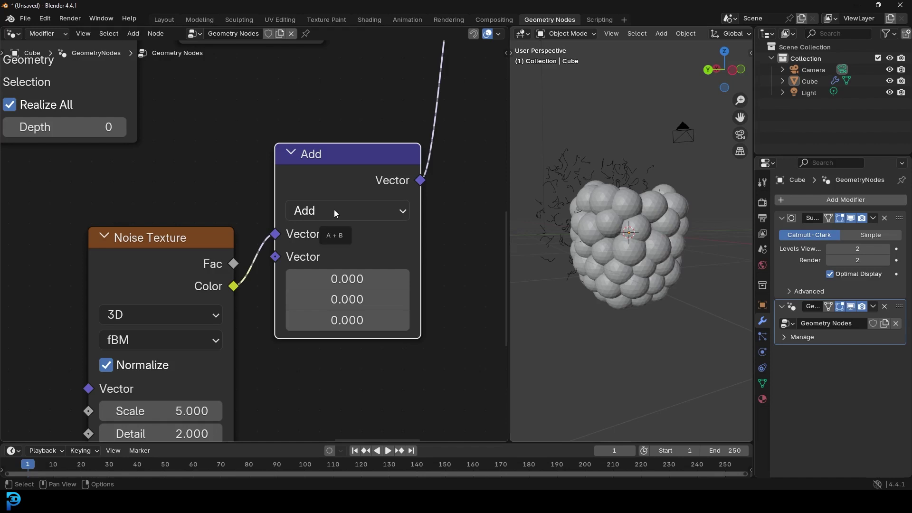
pyautogui.moveTo(550, 153); pyautogui.dragTo(594, 179, button='middle')
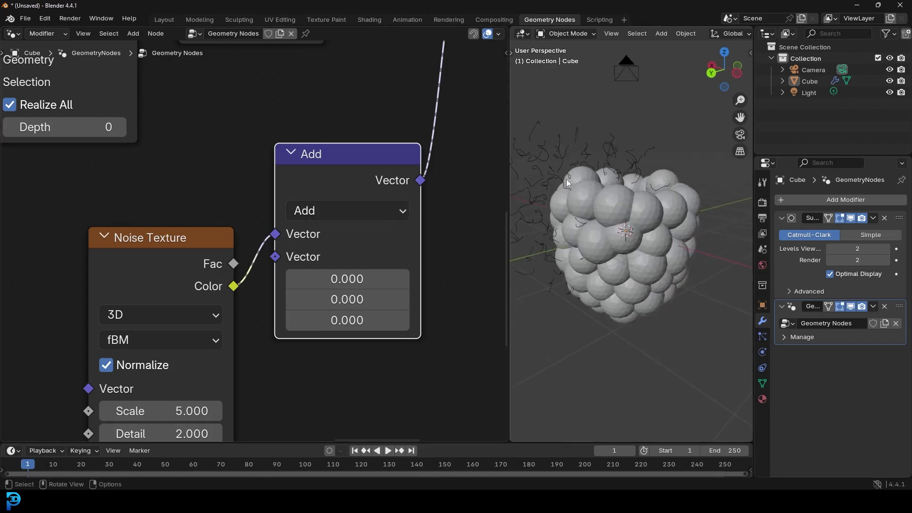
pyautogui.click(333, 208)
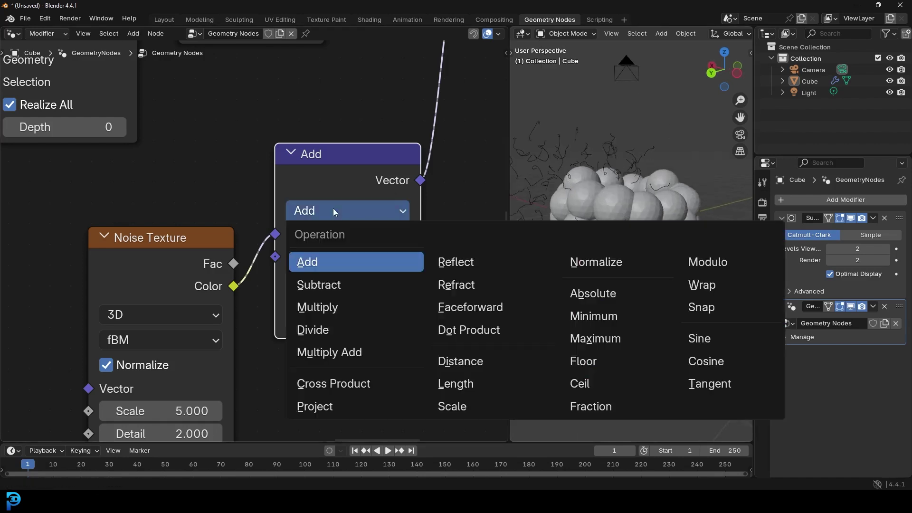
pyautogui.click(331, 285)
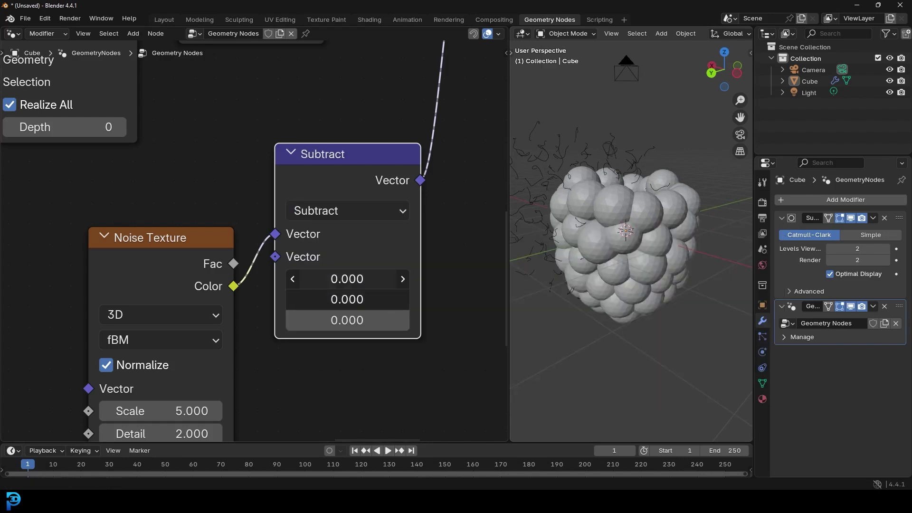
pyautogui.click(349, 280)
pyautogui.write('.5')
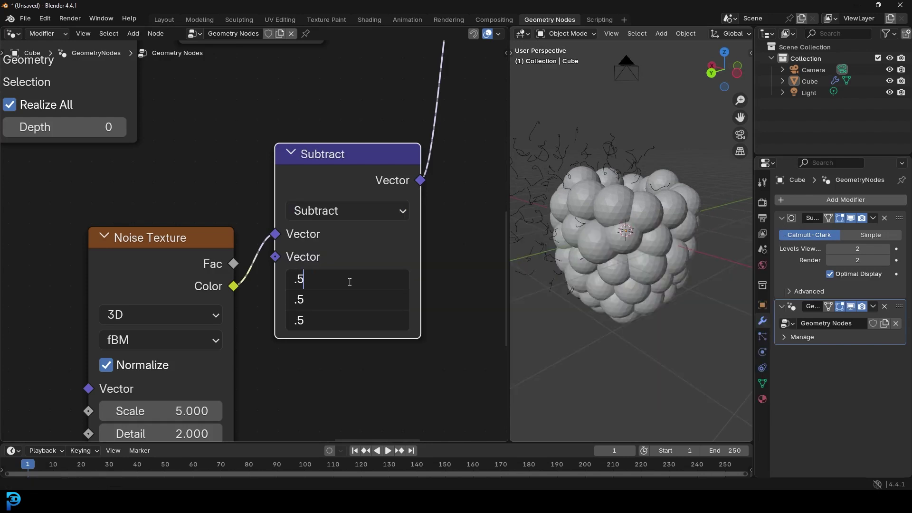
pyautogui.press('Return')
pyautogui.moveTo(564, 216); pyautogui.dragTo(598, 215, button='middle')
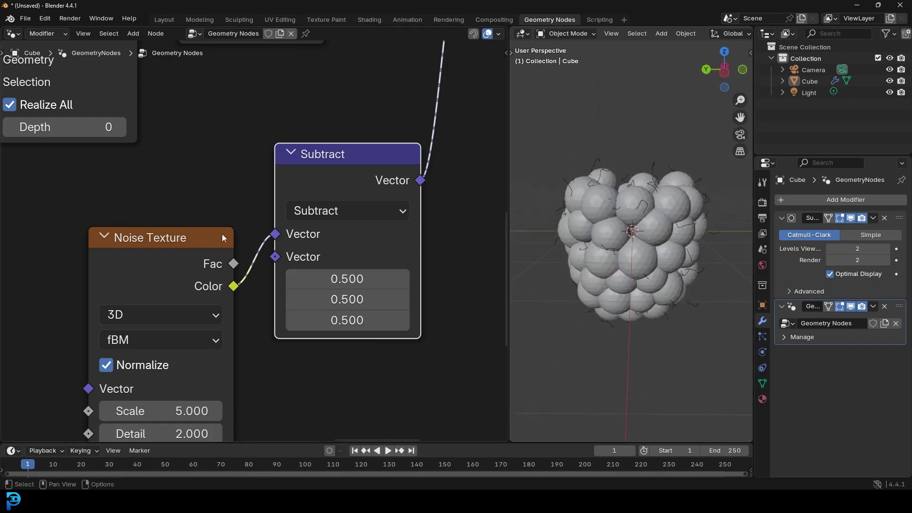
# Shift the Noise Texture and Subtract nodes together to make room before the Set Position node.
pyautogui.scroll(-2, 222, 234)
pyautogui.scroll(3, 651, 177)
pyautogui.scroll(-3, 659, 175)
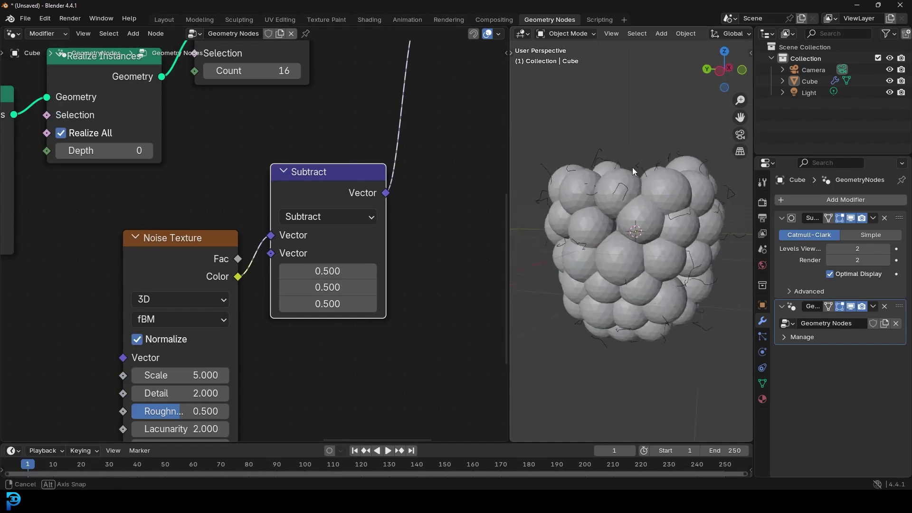
pyautogui.moveTo(632, 167); pyautogui.dragTo(619, 164, button='middle')
pyautogui.moveTo(389, 369); pyautogui.dragTo(198, 181)
pyautogui.moveTo(286, 177); pyautogui.dragTo(200, 235)
pyautogui.click(215, 212)
pyautogui.click(209, 235)
# Duplicate the Subtract node, insert the copy between Subtract and the Set Position Offset, and switch its operation to Scale.
pyautogui.hotkey('shift', 'd')
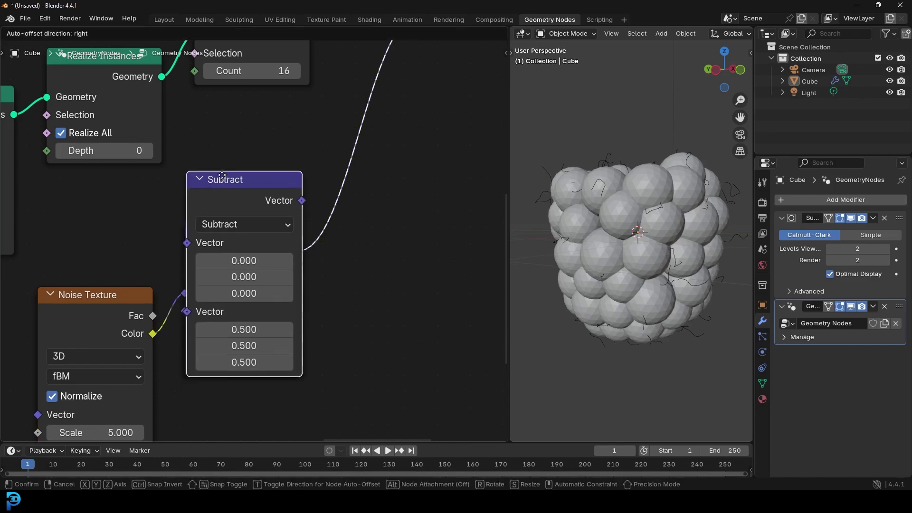
pyautogui.click(358, 142)
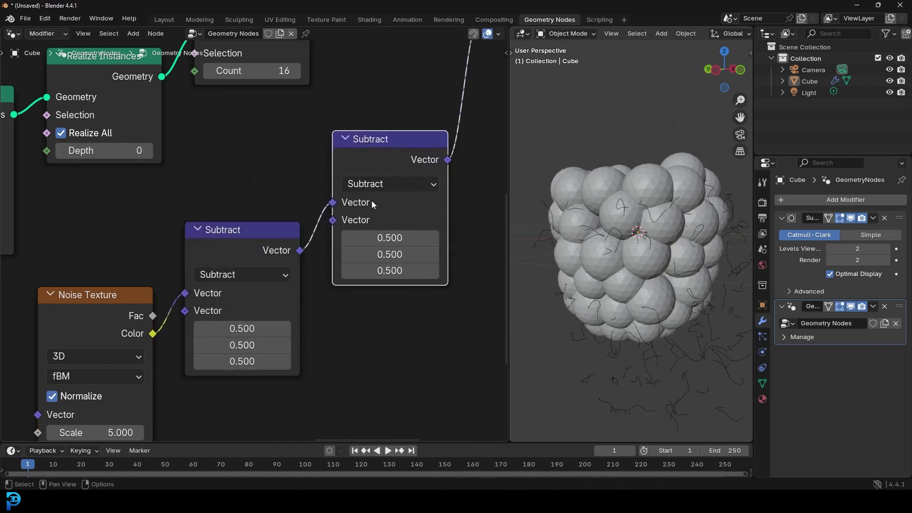
pyautogui.scroll(1, 373, 200)
pyautogui.click(378, 180)
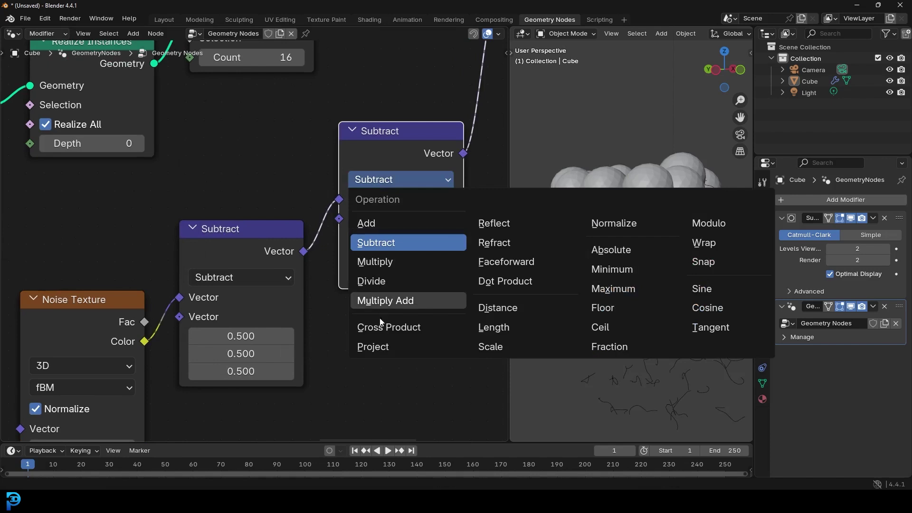
pyautogui.click(492, 346)
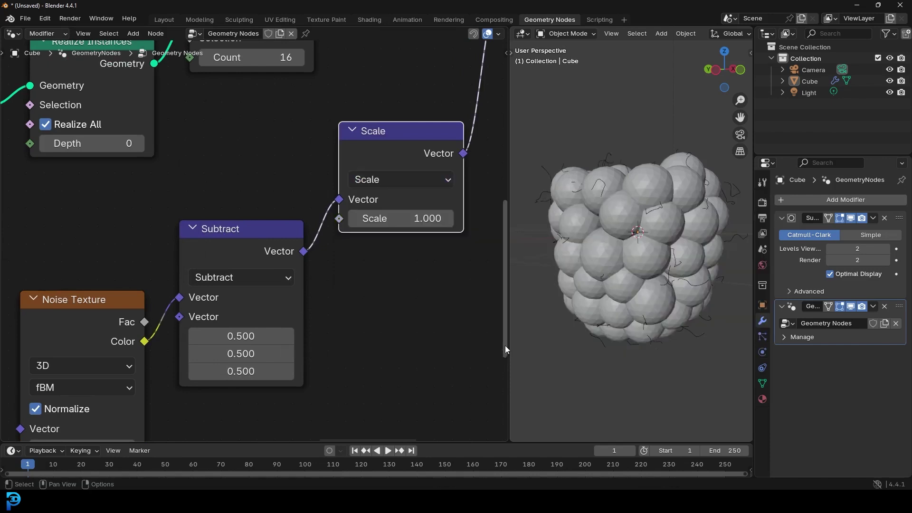
# Reduce the Scale node's factor to 0.180 and inspect the hairs on the berries.
pyautogui.moveTo(426, 219); pyautogui.dragTo(336, 219)
pyautogui.moveTo(688, 216); pyautogui.dragTo(621, 233, button='middle')
pyautogui.scroll(5, 623, 218)
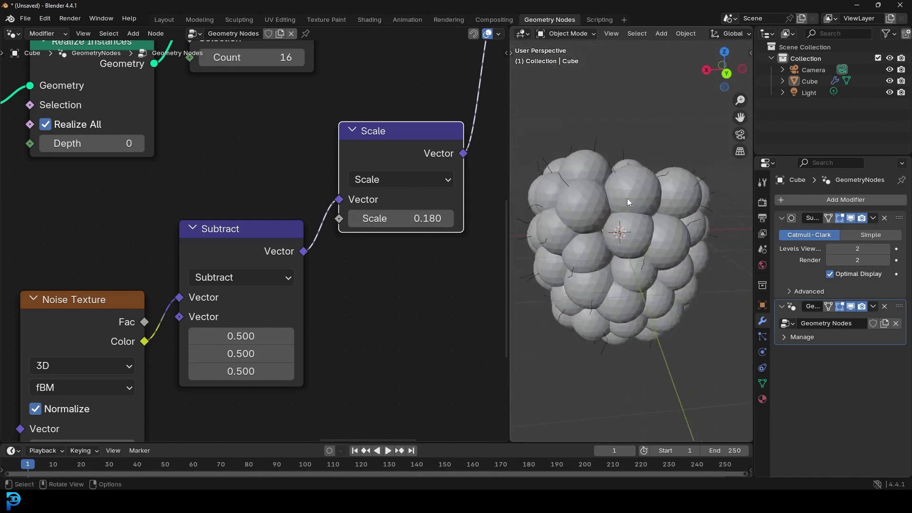
pyautogui.scroll(-3, 649, 128)
pyautogui.scroll(5, 627, 159)
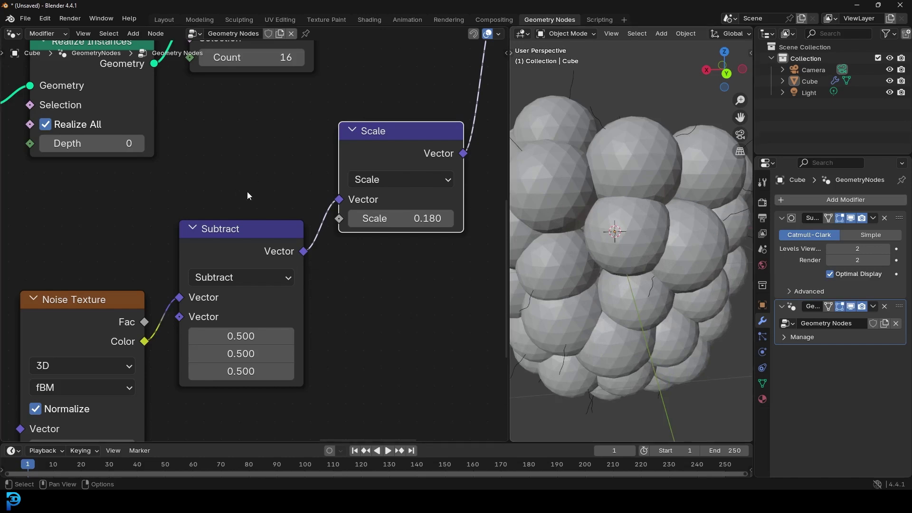
# Move the Join Geometry and Group Output nodes farther along and reposition Set Position to make room between them.
pyautogui.scroll(-4, 250, 192)
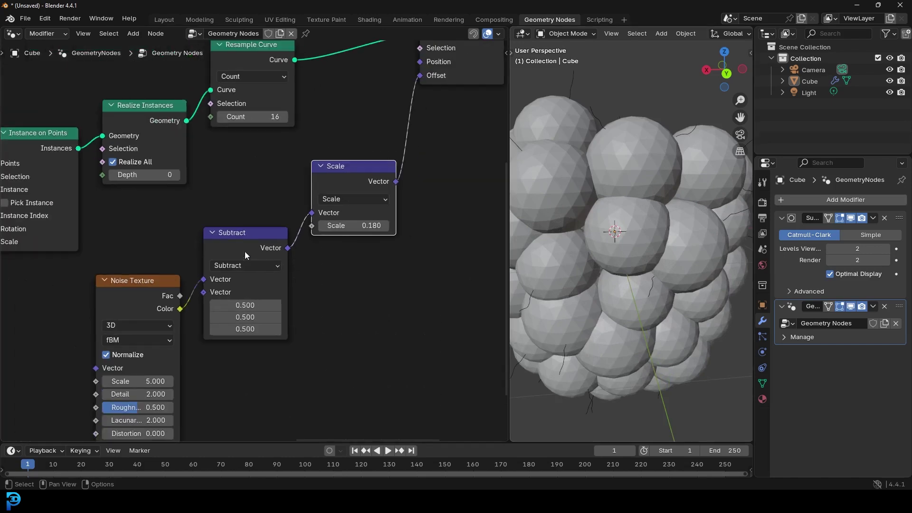
pyautogui.moveTo(357, 189); pyautogui.dragTo(285, 233, button='middle')
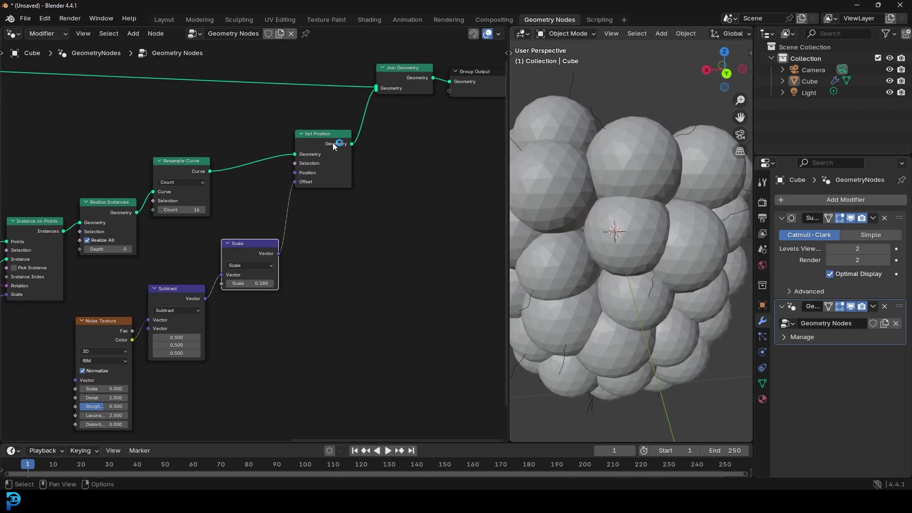
pyautogui.moveTo(336, 143); pyautogui.dragTo(210, 213, button='middle')
pyautogui.scroll(2, 173, 249)
pyautogui.moveTo(395, 271); pyautogui.dragTo(201, 135)
pyautogui.moveTo(272, 180); pyautogui.dragTo(497, 172)
pyautogui.moveTo(132, 262); pyautogui.dragTo(403, 215, button='middle')
pyautogui.scroll(1, 403, 215)
pyautogui.scroll(1, 403, 215)
pyautogui.moveTo(285, 199); pyautogui.dragTo(309, 206)
pyautogui.moveTo(387, 260); pyautogui.dragTo(284, 265, button='middle')
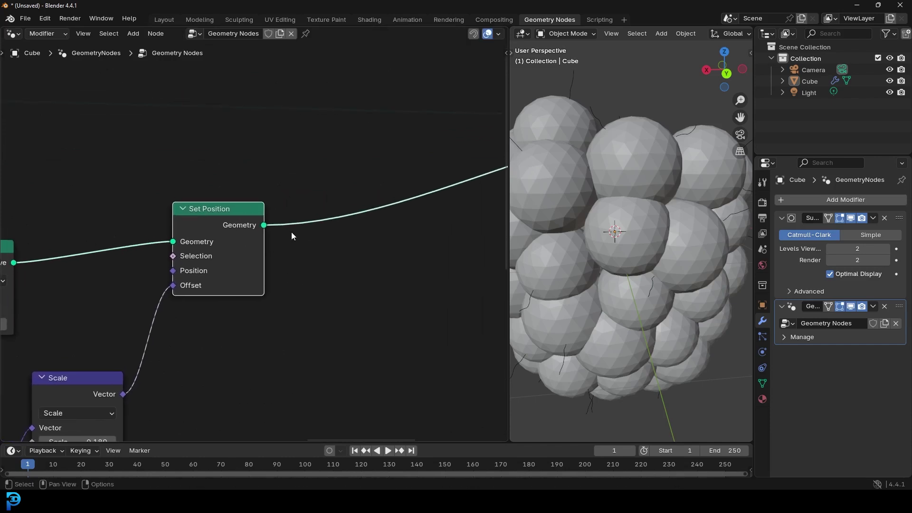
# Add a Curve to Mesh node on the link between Set Position and Join Geometry.
pyautogui.moveTo(263, 225); pyautogui.dragTo(312, 217)
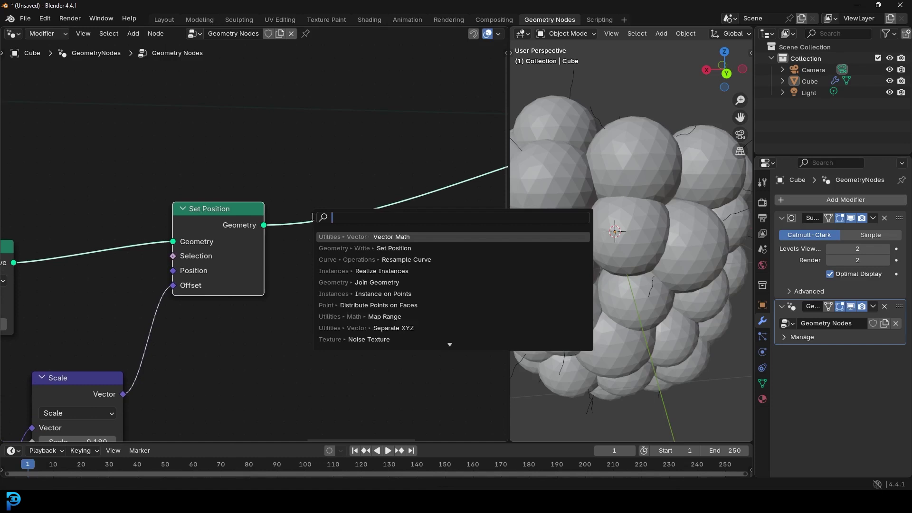
pyautogui.write('curve to me')
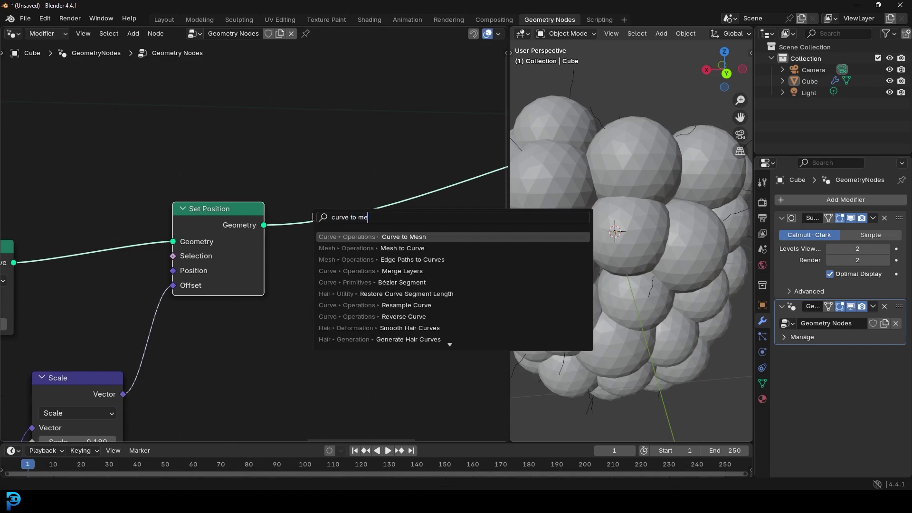
pyautogui.click(404, 236)
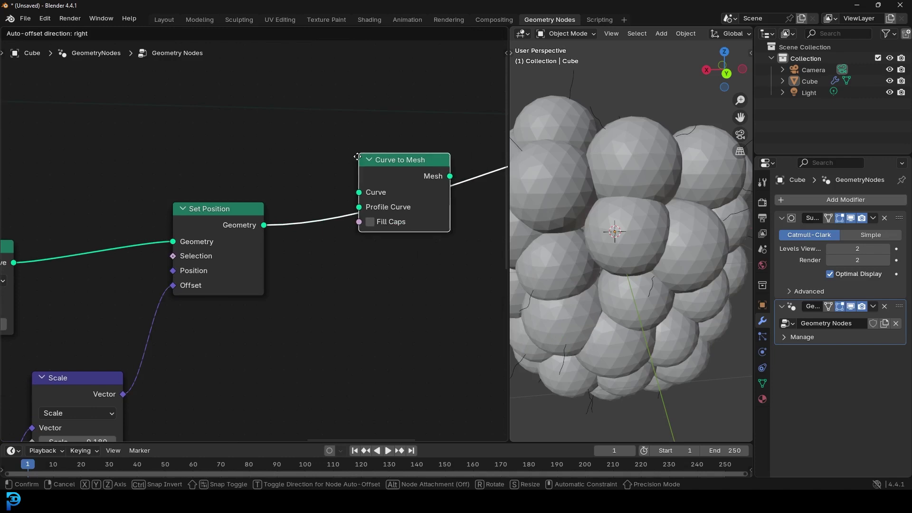
pyautogui.click(400, 200)
# Feed a new Curve Circle node into the Curve to Mesh Profile Curve and set its resolution to 5.
pyautogui.moveTo(372, 237); pyautogui.dragTo(359, 235)
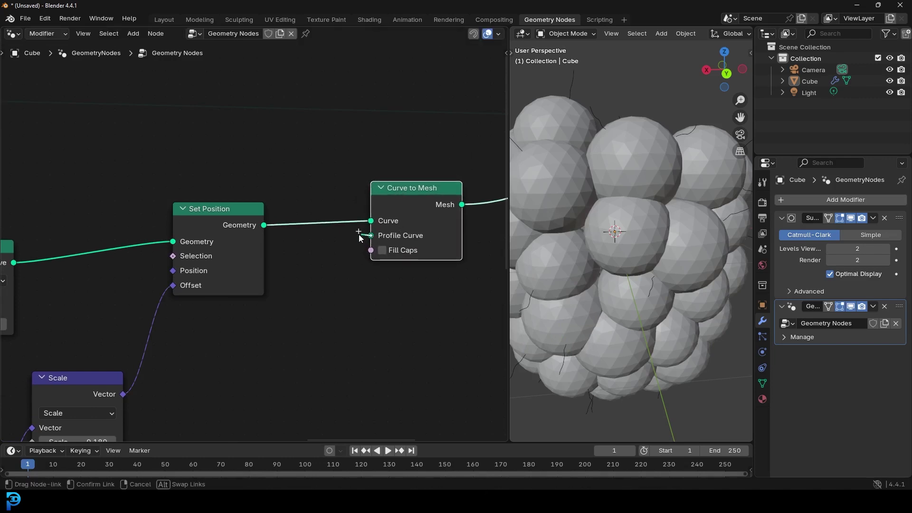
pyautogui.moveTo(330, 288); pyautogui.dragTo(305, 339)
pyautogui.write('circle')
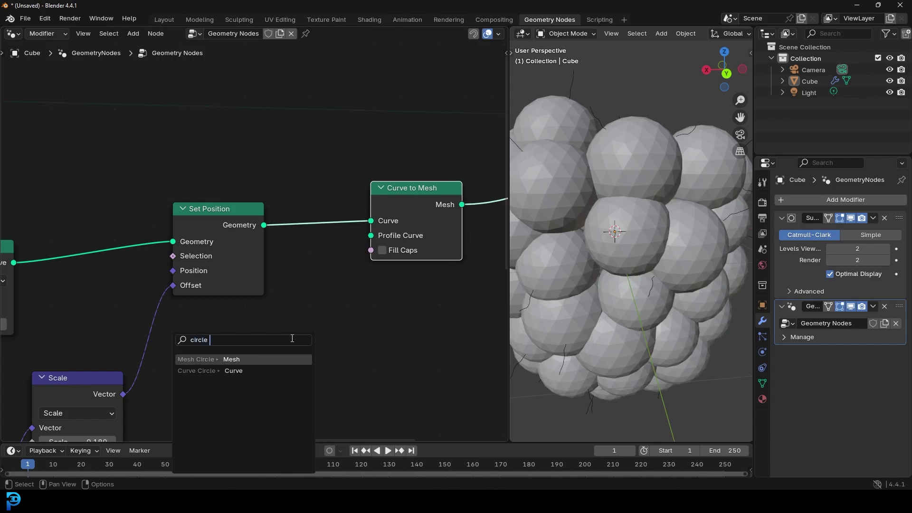
pyautogui.click(191, 376)
pyautogui.click(206, 351)
pyautogui.click(278, 358)
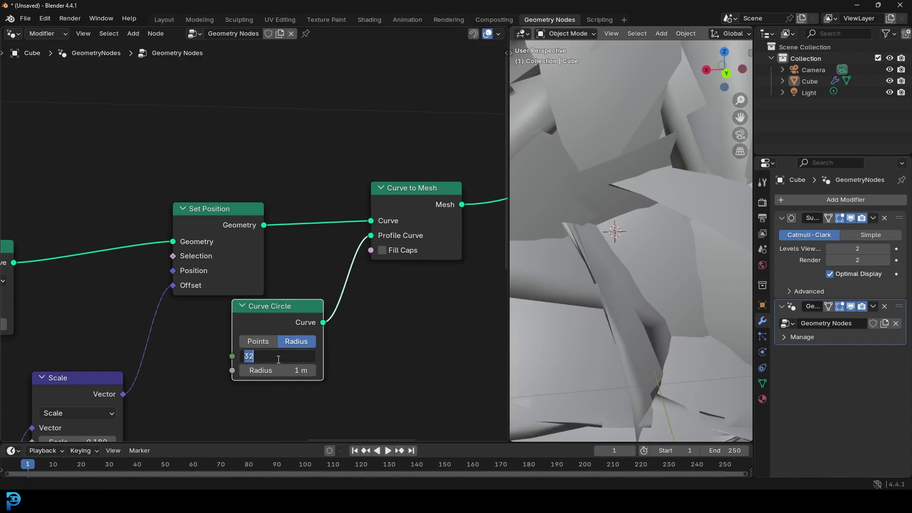
pyautogui.write('5')
pyautogui.press('Return')
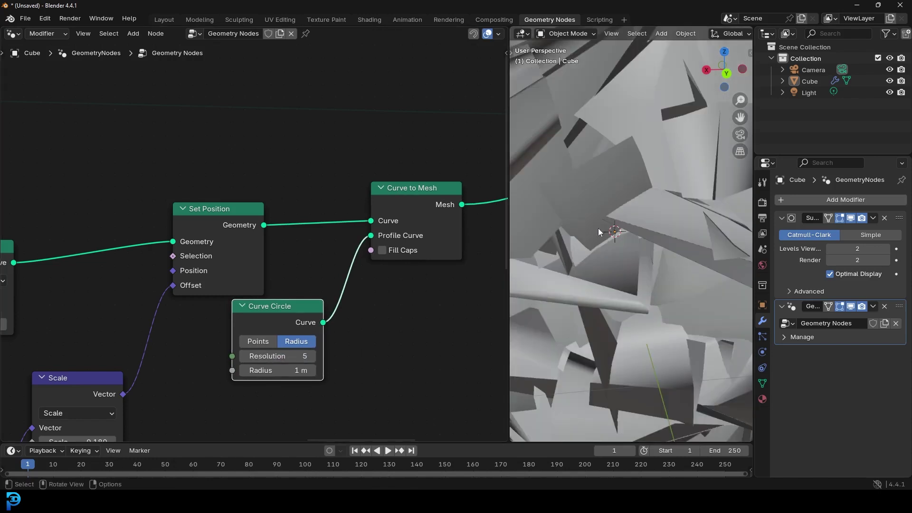
# Try reducing the Curve Circle's radius to thin the hairs, and undo that change.
pyautogui.scroll(-5, 602, 226)
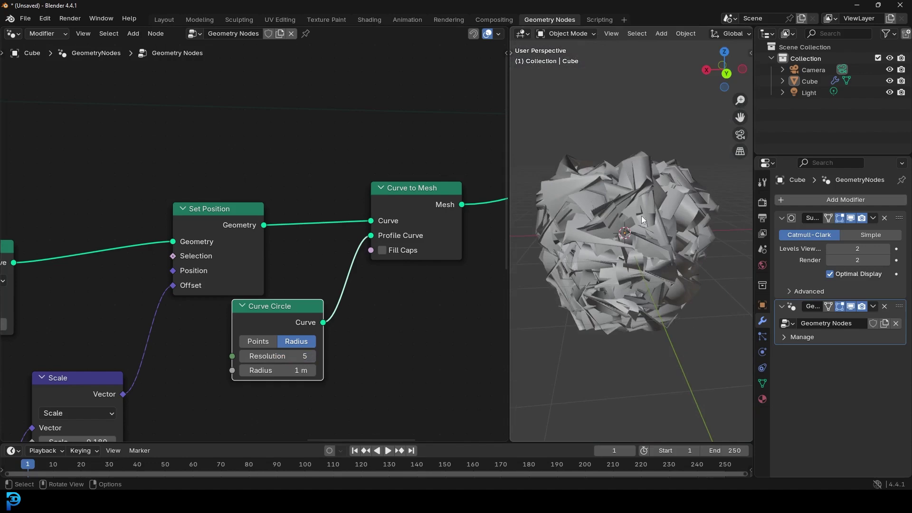
pyautogui.scroll(2, 641, 195)
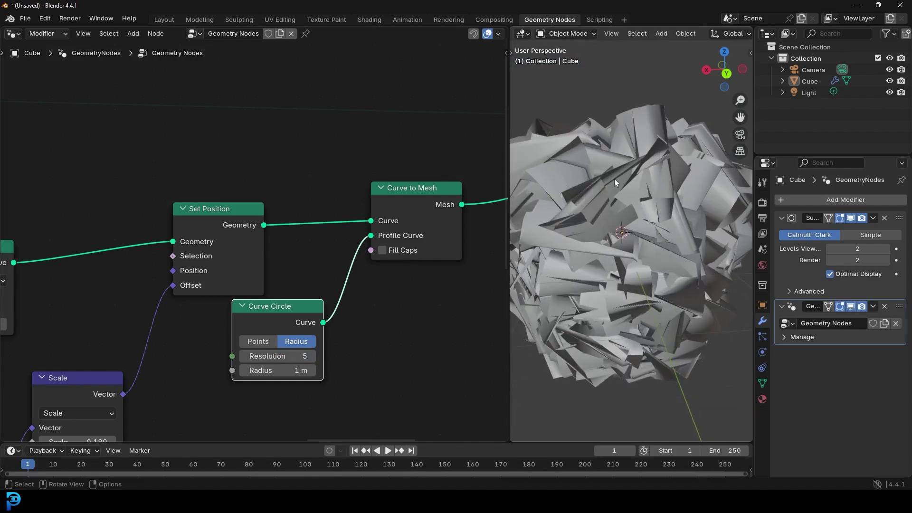
pyautogui.moveTo(292, 370)
pyautogui.mouseDown()
pyautogui.moveTo(264, 370)
pyautogui.moveTo(299, 371)
pyautogui.mouseUp()
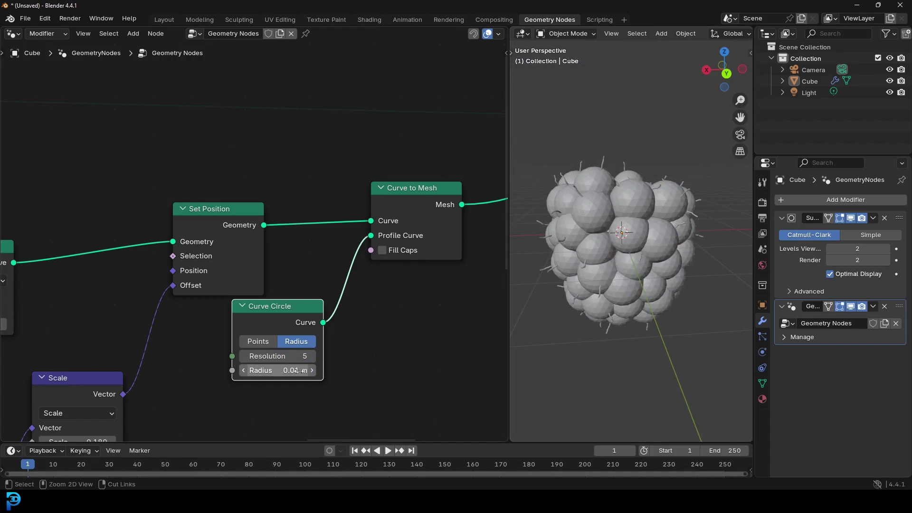
pyautogui.hotkey('ctrl', 'z')
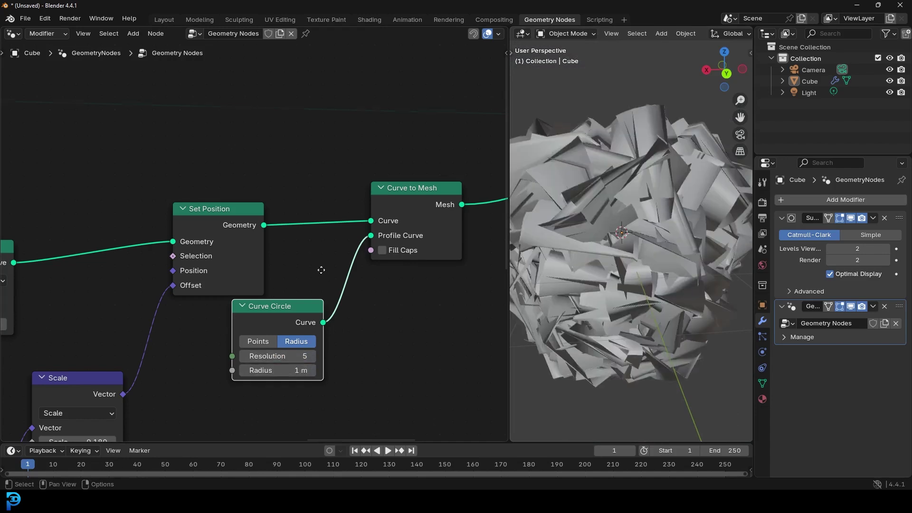
# Shift the Curve to Mesh and Curve Circle nodes away from Set Position to open a gap.
pyautogui.moveTo(321, 270); pyautogui.dragTo(244, 266, button='middle')
pyautogui.moveTo(334, 190); pyautogui.dragTo(464, 197)
pyautogui.moveTo(214, 308); pyautogui.dragTo(354, 315)
pyautogui.scroll(1, 120, 215)
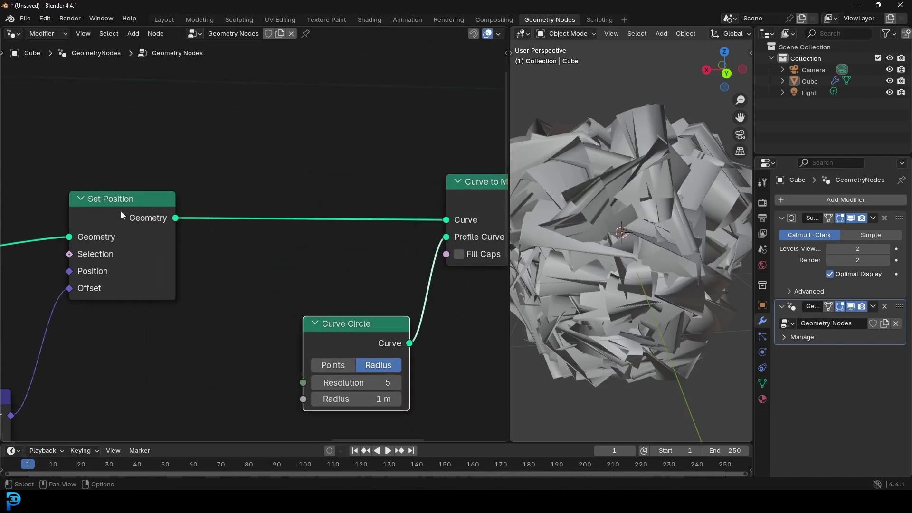
pyautogui.scroll(1, 376, 214)
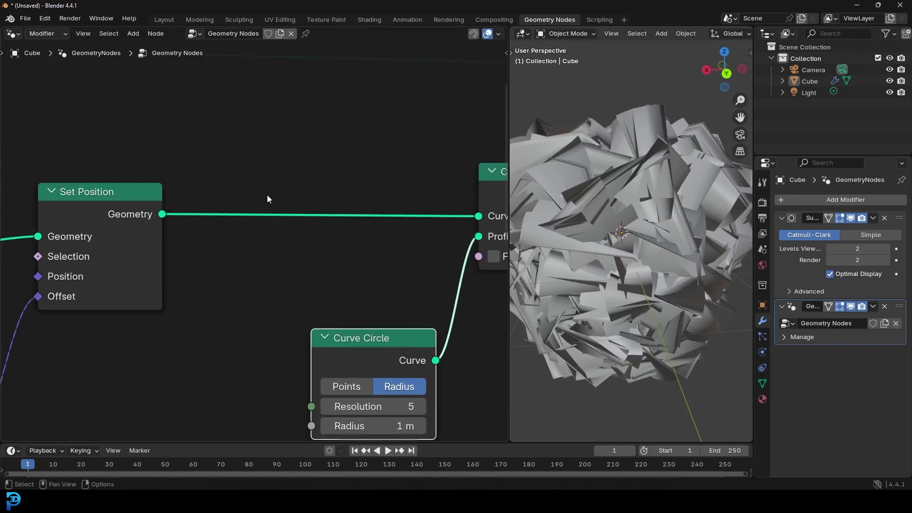
# Insert a Set Curve Radius node between Set Position and Curve to Mesh.
pyautogui.click(300, 217)
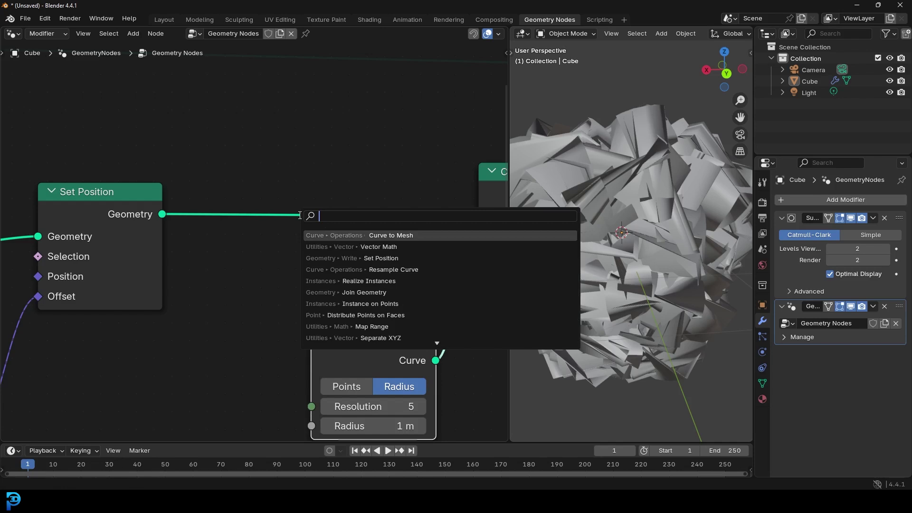
pyautogui.write('set curve rasd')
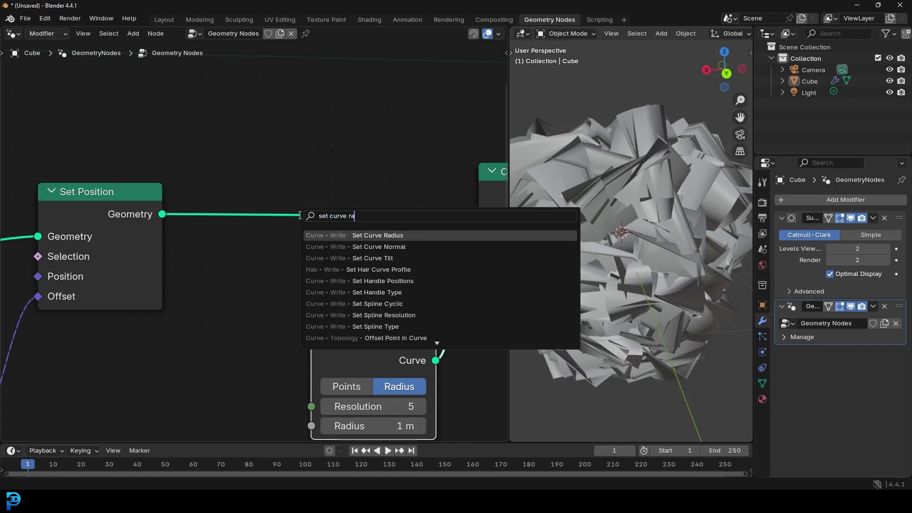
pyautogui.press('BackSpace')
pyautogui.press('BackSpace')
pyautogui.write('d')
pyautogui.click(371, 237)
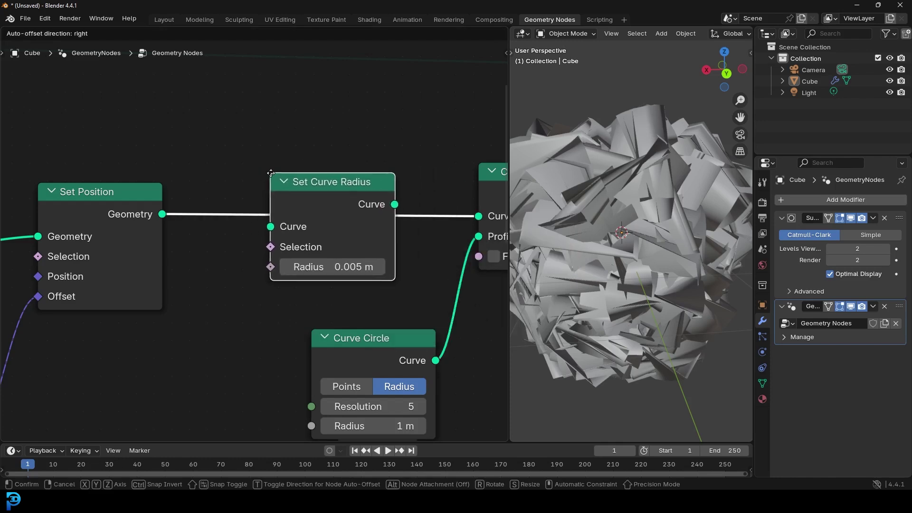
pyautogui.click(269, 175)
# Connect a new Spline Parameter node's Factor to the Radius input of Set Curve Radius.
pyautogui.moveTo(269, 274); pyautogui.dragTo(328, 210, button='middle')
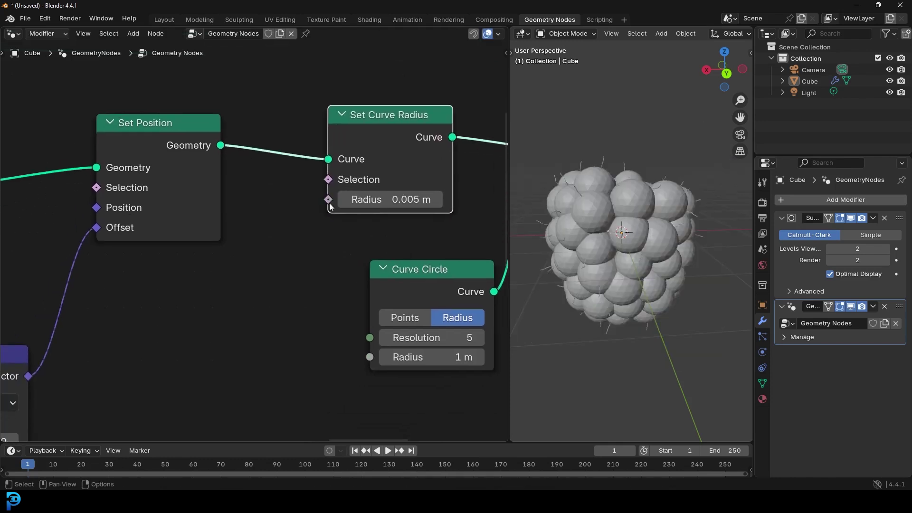
pyautogui.moveTo(329, 199); pyautogui.dragTo(250, 307)
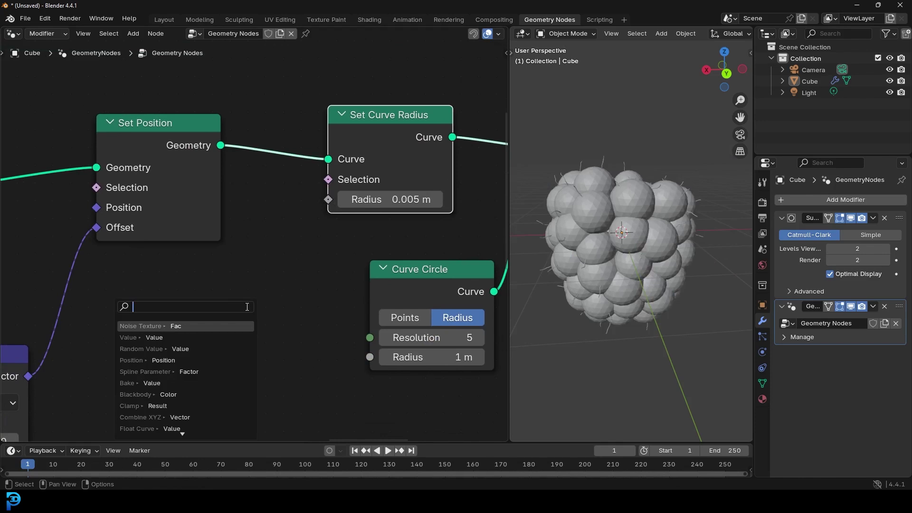
pyautogui.write('spline per')
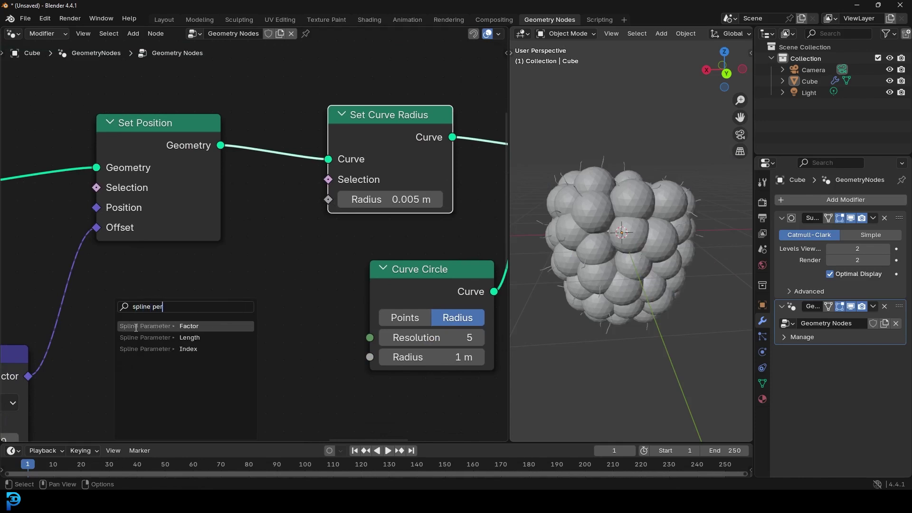
pyautogui.click(177, 327)
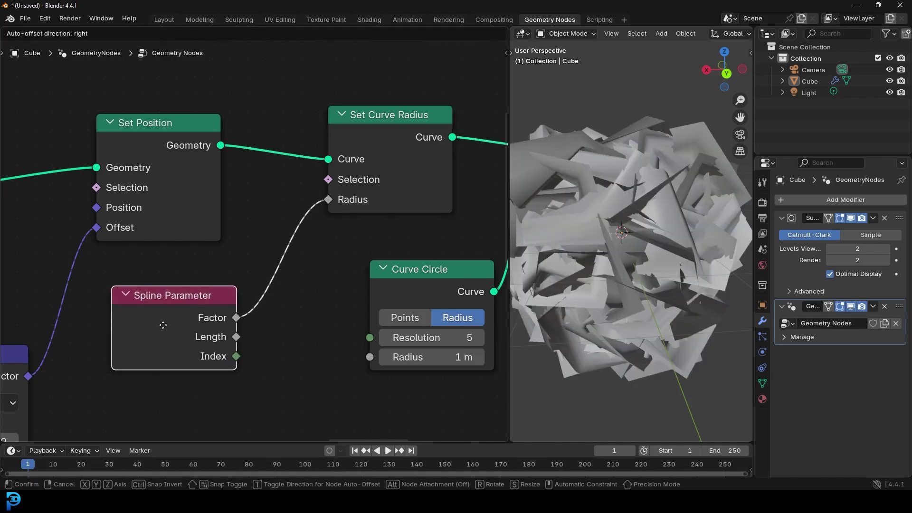
pyautogui.click(164, 325)
# Reposition the Spline Parameter node and insert a Color Ramp between its Factor and the Set Curve Radius input.
pyautogui.moveTo(164, 325); pyautogui.dragTo(272, 234, button='middle')
pyautogui.moveTo(264, 243); pyautogui.dragTo(230, 293)
pyautogui.hotkey('shift', 'a')
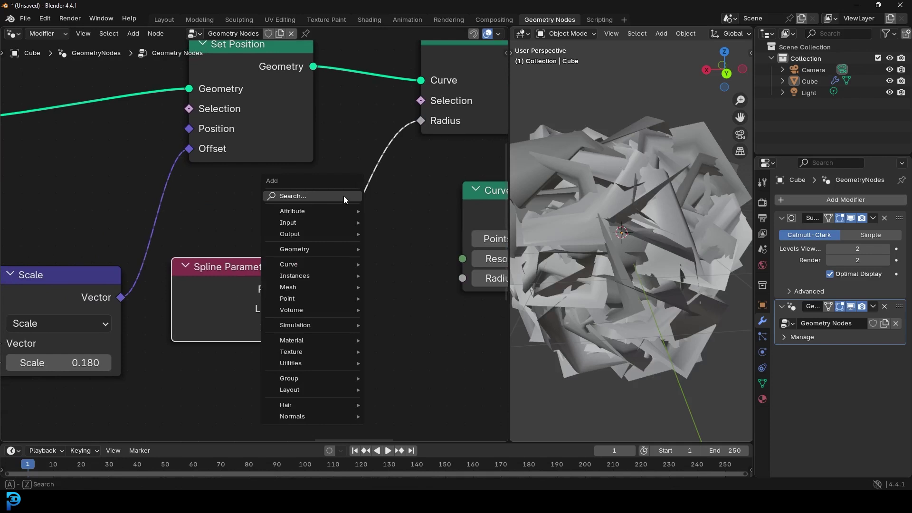
pyautogui.click(344, 196)
pyautogui.write('ramp')
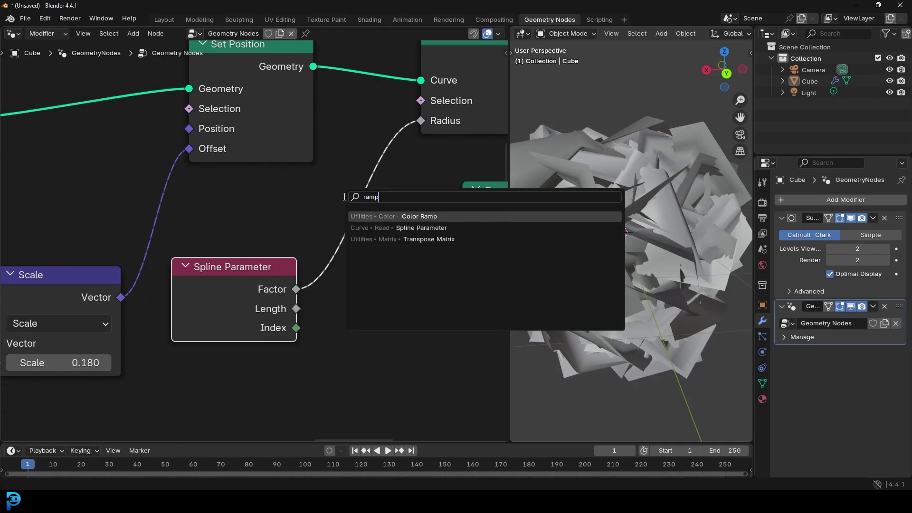
pyautogui.click(400, 216)
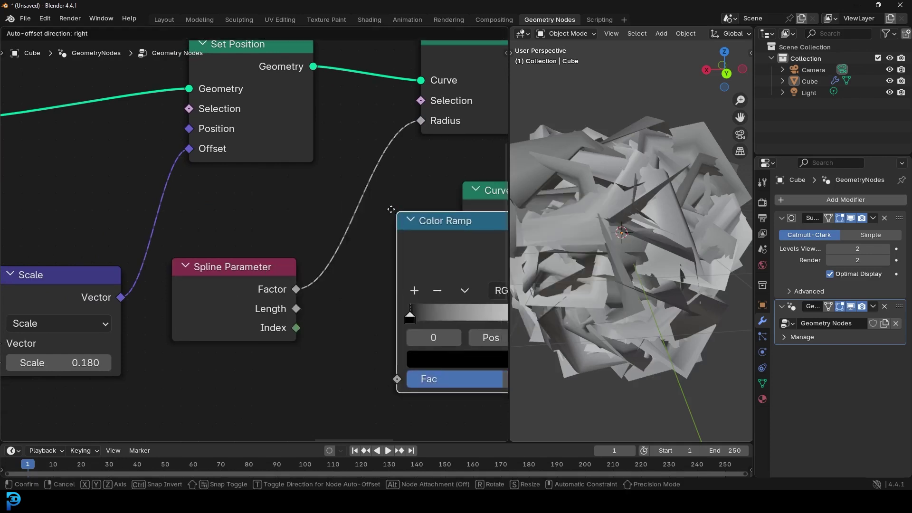
pyautogui.click(223, 180)
# Spread out the nodes around the Color Ramp, moving Set Curve Radius's group away and Spline Parameter lower.
pyautogui.scroll(-5, 264, 196)
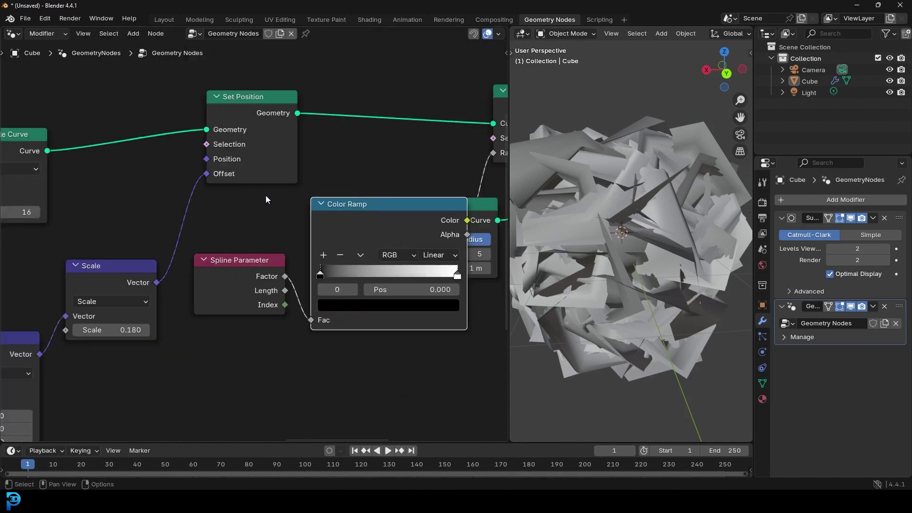
pyautogui.moveTo(273, 205); pyautogui.dragTo(202, 189, button='middle')
pyautogui.scroll(1, 205, 189)
pyautogui.moveTo(403, 177); pyautogui.dragTo(484, 176)
pyautogui.moveTo(264, 158); pyautogui.dragTo(389, 140, button='middle')
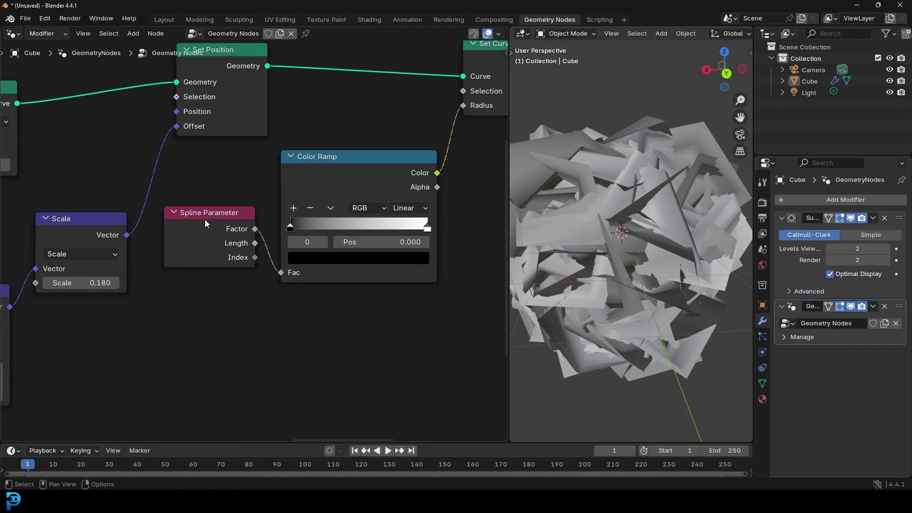
pyautogui.moveTo(227, 225); pyautogui.dragTo(237, 274)
pyautogui.scroll(4, 342, 164)
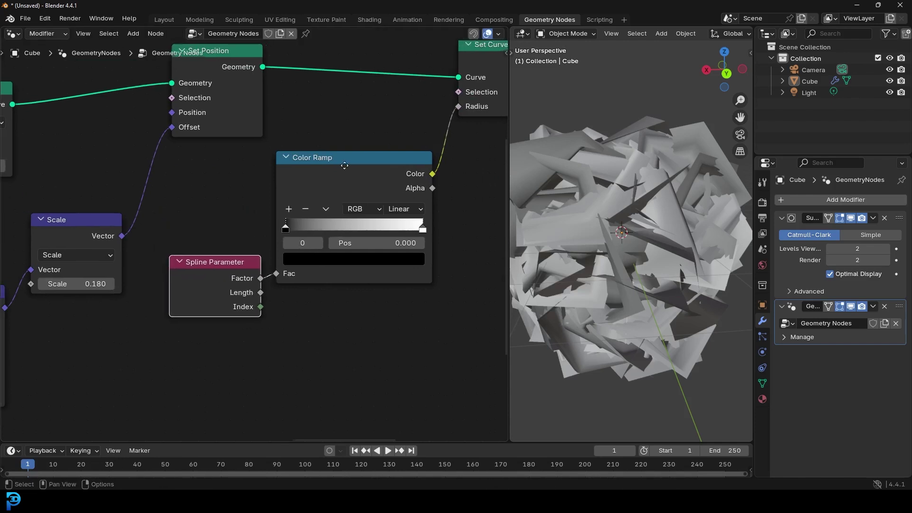
pyautogui.moveTo(324, 169); pyautogui.dragTo(260, 186, button='middle')
pyautogui.scroll(1, 261, 193)
pyautogui.scroll(1, 265, 195)
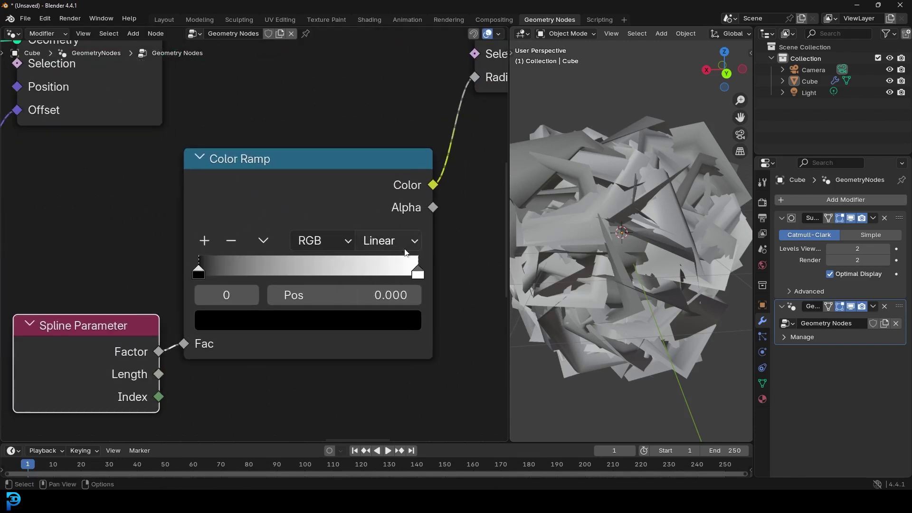
# Darken the Color Ramp's white stop to a very dark grey and inspect the tapered hairs on the berries.
pyautogui.click(417, 278)
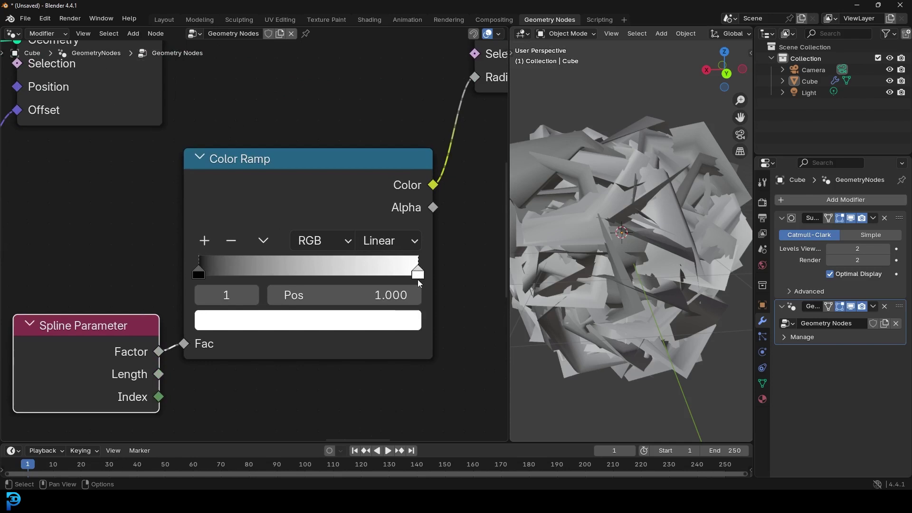
pyautogui.click(399, 319)
pyautogui.moveTo(384, 145)
pyautogui.mouseDown()
pyautogui.moveTo(383, 175)
pyautogui.moveTo(385, 164)
pyautogui.mouseUp()
pyautogui.scroll(8, 550, 165)
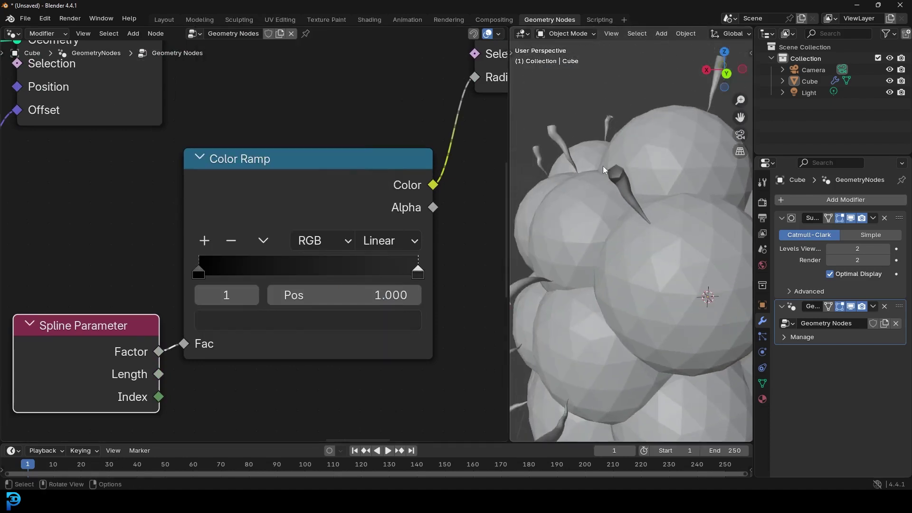
# Move the Color Ramp's black stop to position 0.038 and lighten it slightly to thicken the hair bases.
pyautogui.moveTo(199, 274); pyautogui.dragTo(206, 275)
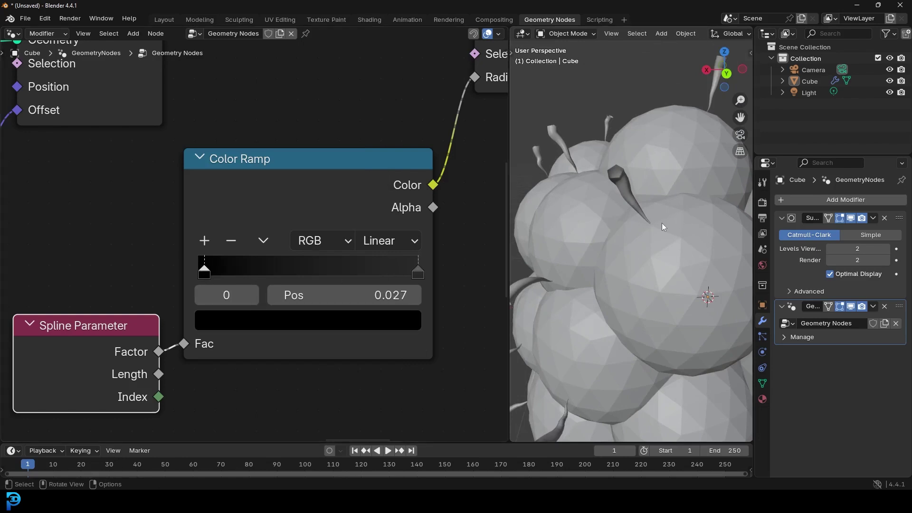
pyautogui.moveTo(207, 273); pyautogui.dragTo(209, 274)
pyautogui.click(263, 318)
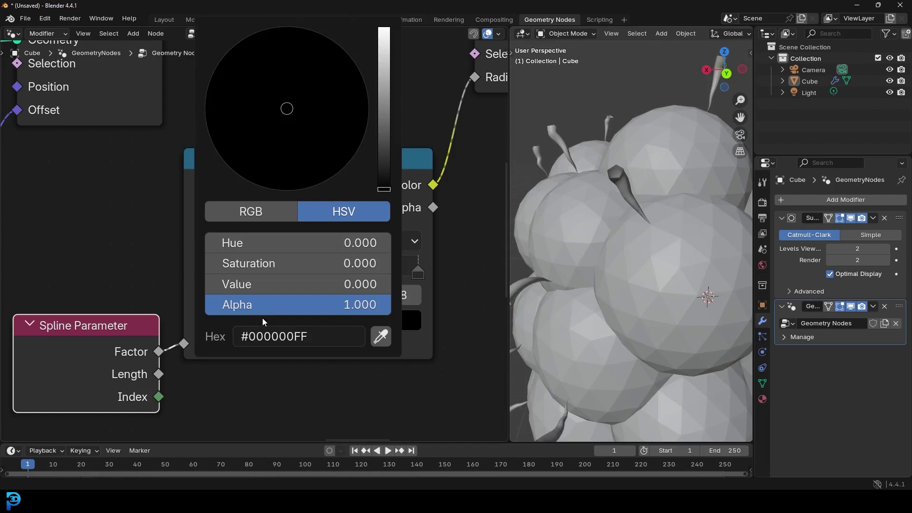
pyautogui.moveTo(387, 188); pyautogui.dragTo(387, 170)
pyautogui.moveTo(265, 285); pyautogui.dragTo(264, 284)
pyautogui.scroll(2, 663, 219)
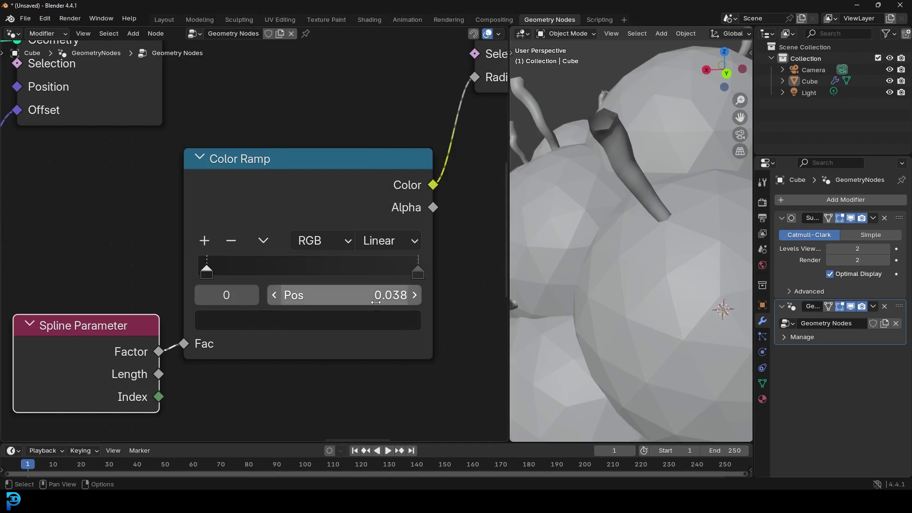
# Darken the Color Ramp's end stop to a value of 0.012 and inspect the hair tips up close.
pyautogui.click(415, 274)
pyautogui.click(401, 316)
pyautogui.moveTo(384, 164); pyautogui.dragTo(384, 174)
pyautogui.moveTo(260, 284); pyautogui.dragTo(261, 284)
pyautogui.scroll(-6, 579, 174)
pyautogui.moveTo(579, 175); pyautogui.dragTo(594, 197, button='middle')
pyautogui.scroll(8, 593, 197)
pyautogui.keyDown('shift'); pyautogui.moveTo(537, 166); pyautogui.dragTo(596, 150, button='middle'); pyautogui.keyUp('shift')
pyautogui.scroll(5, 601, 165)
pyautogui.scroll(-3, 599, 160)
# Add a middle stop to the Color Ramp at position 0.542 and darken it to a value of 0.003.
pyautogui.click(204, 241)
pyautogui.moveTo(312, 271); pyautogui.dragTo(317, 273)
pyautogui.click(381, 320)
pyautogui.moveTo(381, 172); pyautogui.dragTo(380, 184)
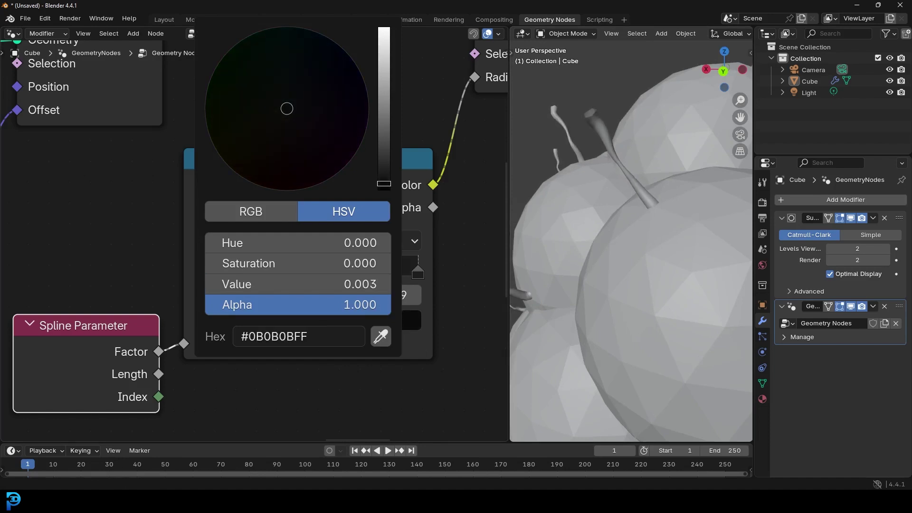
pyautogui.moveTo(319, 275)
pyautogui.mouseDown()
pyautogui.moveTo(369, 272)
pyautogui.moveTo(272, 278)
pyautogui.moveTo(322, 279)
pyautogui.mouseUp()
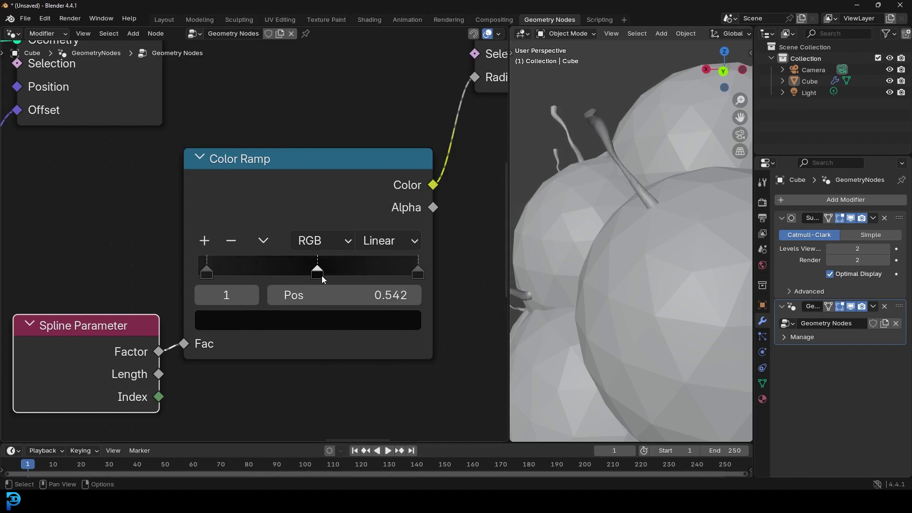
# Add another near-black Color Ramp stop at position 0.267 and shift the other middle stop closer to the end stop.
pyautogui.click(205, 241)
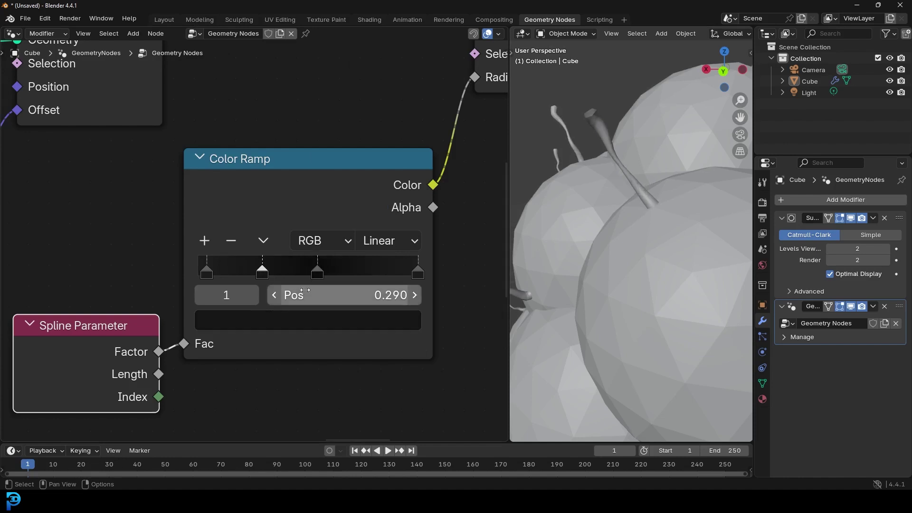
pyautogui.moveTo(263, 274); pyautogui.dragTo(244, 275)
pyautogui.click(274, 318)
pyautogui.moveTo(384, 183); pyautogui.dragTo(384, 188)
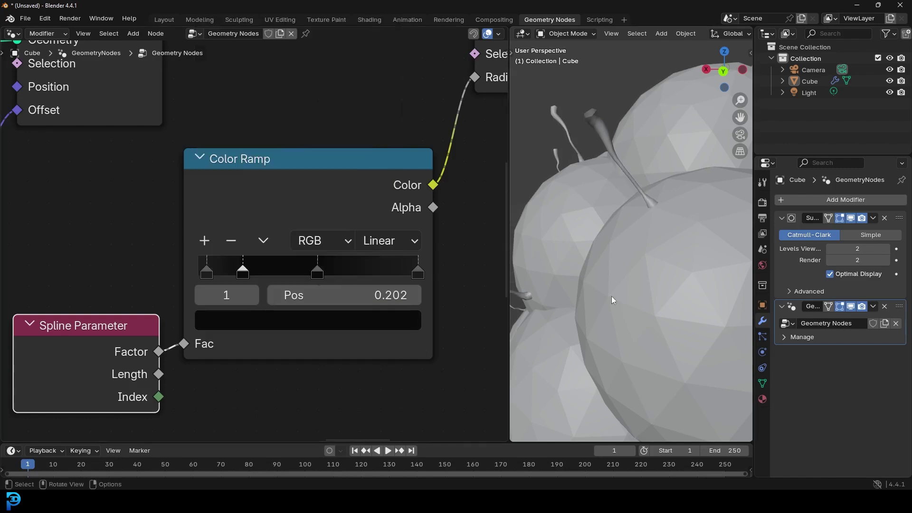
pyautogui.moveTo(321, 269); pyautogui.dragTo(358, 274)
pyautogui.moveTo(239, 272); pyautogui.dragTo(256, 271)
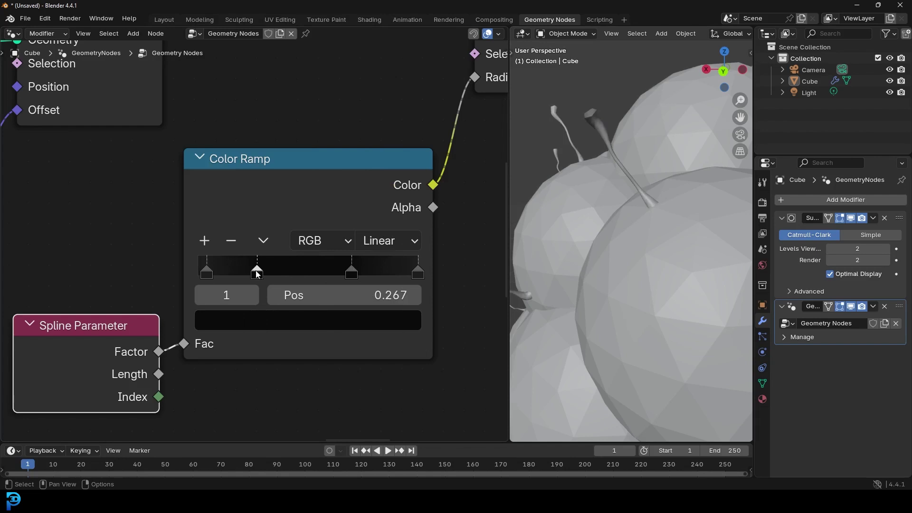
# Examine the shape of the hairs on the berries from several angles and distances.
pyautogui.scroll(-5, 613, 160)
pyautogui.moveTo(627, 165); pyautogui.dragTo(654, 161, button='middle')
pyautogui.scroll(4, 653, 166)
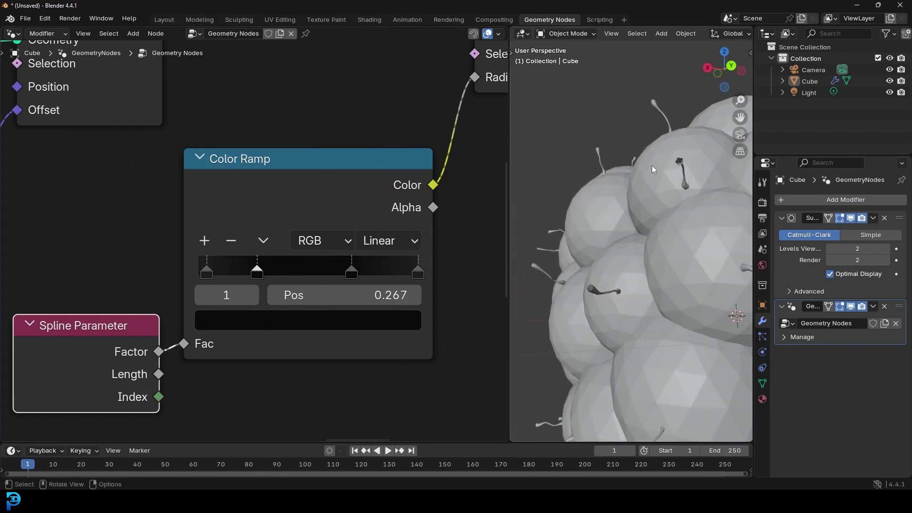
pyautogui.scroll(2, 672, 128)
pyautogui.moveTo(672, 129); pyautogui.dragTo(677, 260, button='middle')
pyautogui.scroll(3, 677, 161)
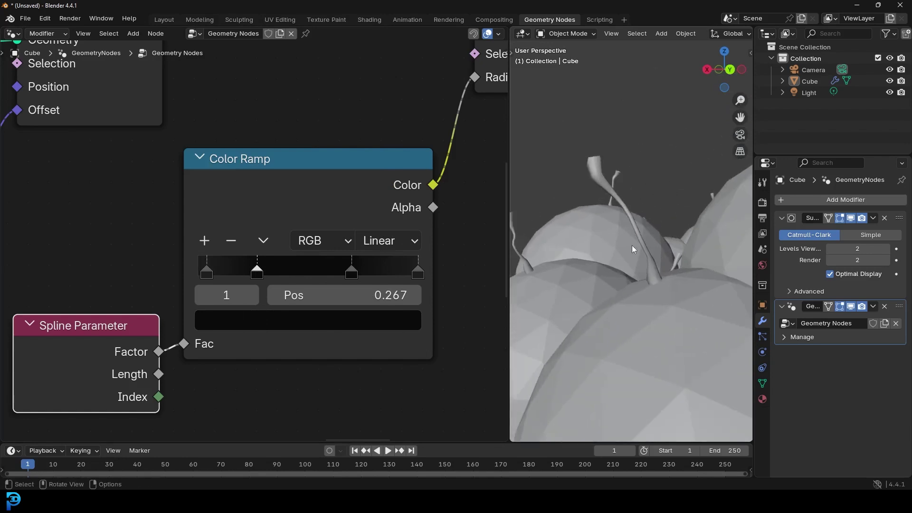
pyautogui.scroll(-3, 635, 240)
pyautogui.moveTo(631, 240); pyautogui.dragTo(693, 217, button='middle')
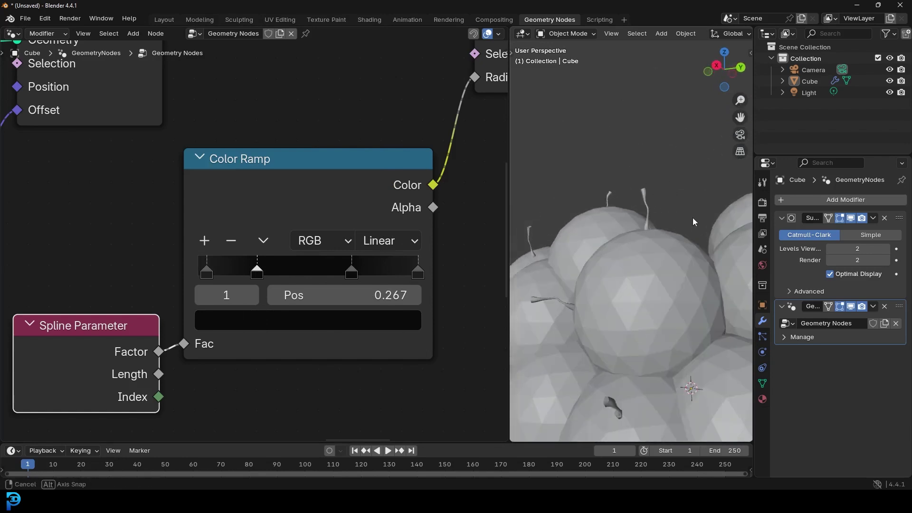
pyautogui.scroll(-6, 693, 217)
pyautogui.moveTo(642, 184); pyautogui.dragTo(566, 225, button='middle')
pyautogui.scroll(3, 631, 186)
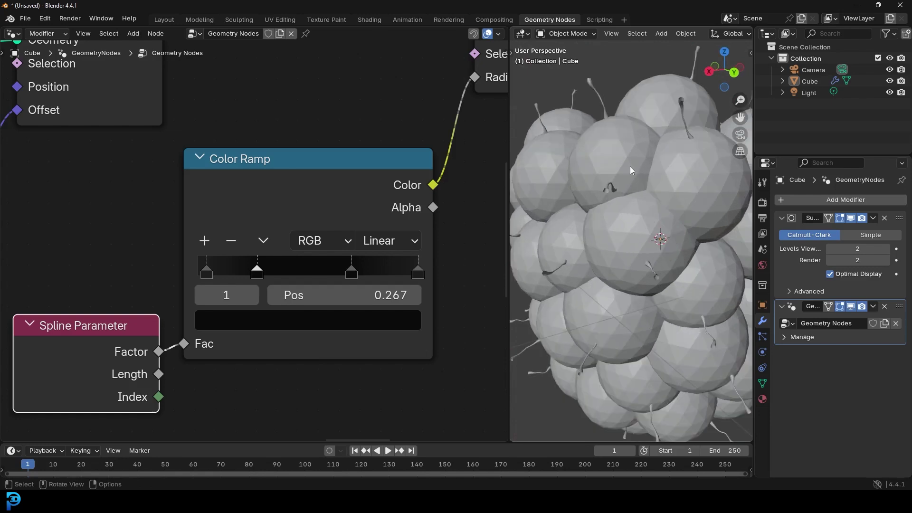
pyautogui.scroll(3, 598, 109)
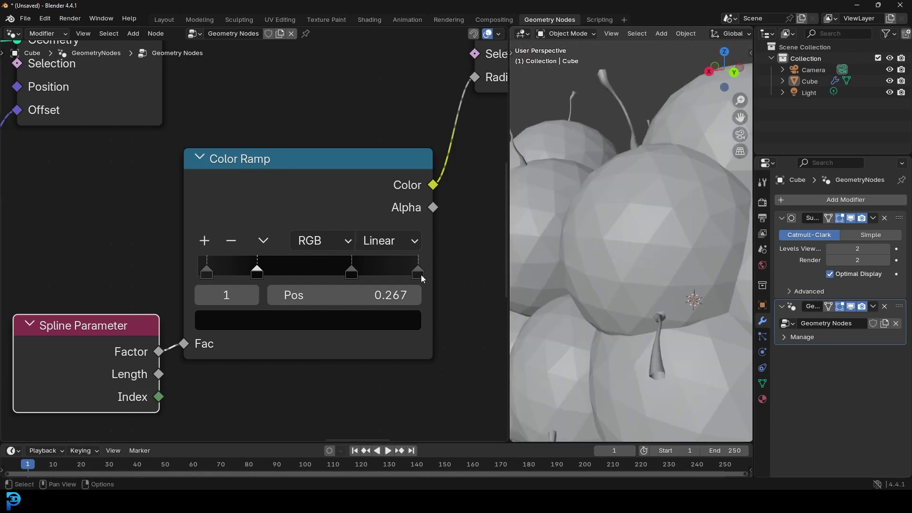
pyautogui.scroll(2, 633, 107)
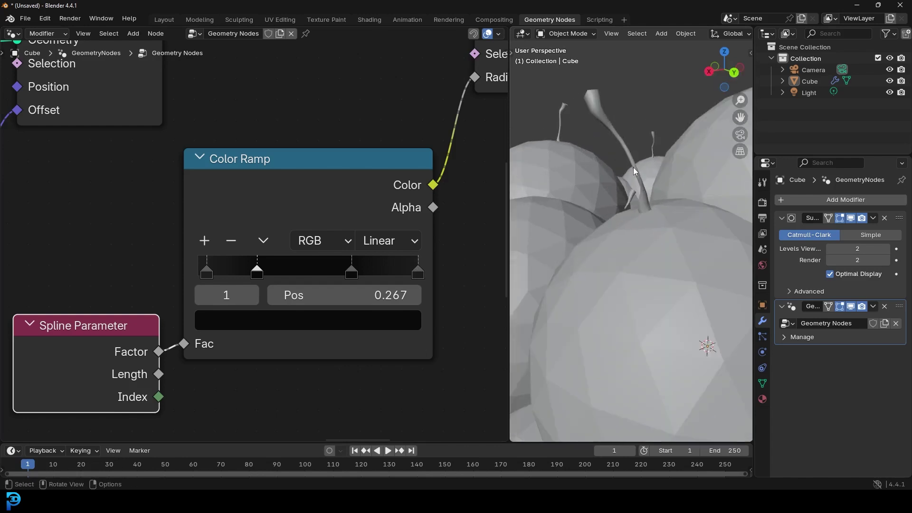
# Darken the Color Ramp's end stop slightly to slim the hair tips, and check the whole blackberry.
pyautogui.click(418, 273)
pyautogui.click(396, 318)
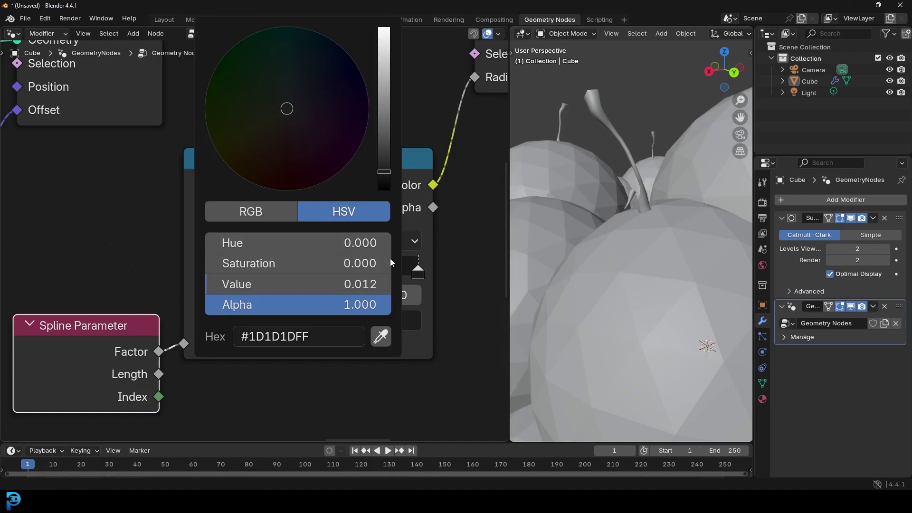
pyautogui.moveTo(390, 173)
pyautogui.mouseDown()
pyautogui.moveTo(386, 129)
pyautogui.moveTo(384, 173)
pyautogui.mouseUp()
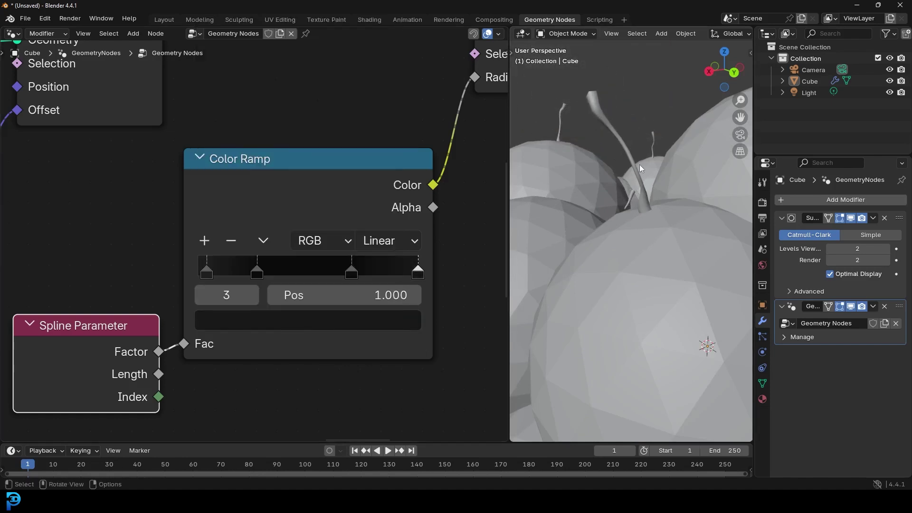
pyautogui.scroll(-3, 632, 176)
pyautogui.scroll(-4, 616, 192)
pyautogui.moveTo(616, 192); pyautogui.dragTo(665, 194, button='middle')
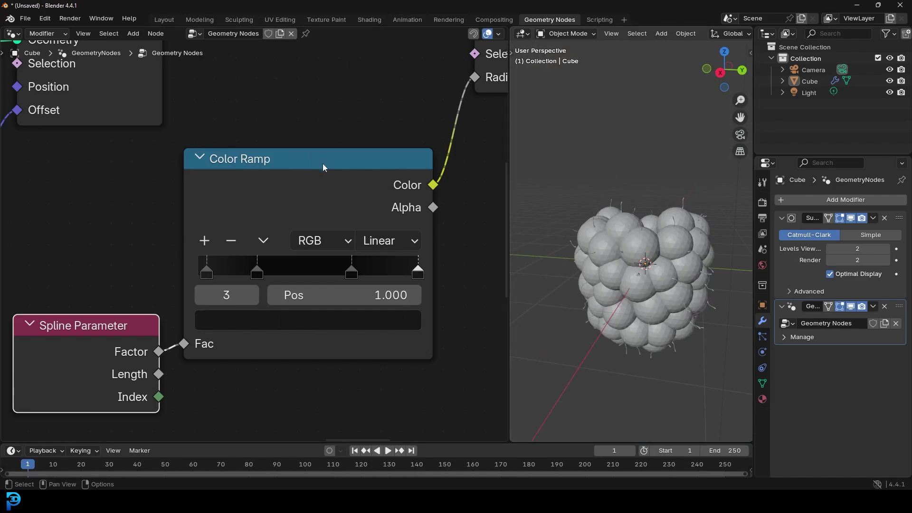
# Enclose all the hair-generating nodes, from Realize Instances to Curve to Mesh, in a frame.
pyautogui.scroll(-8, 333, 169)
pyautogui.scroll(-1, 357, 164)
pyautogui.moveTo(404, 161); pyautogui.dragTo(218, 201, button='middle')
pyautogui.scroll(-8, 219, 201)
pyautogui.moveTo(101, 222); pyautogui.dragTo(284, 226, button='middle')
pyautogui.scroll(-3, 119, 243)
pyautogui.scroll(-2, 281, 228)
pyautogui.moveTo(104, 362); pyautogui.dragTo(398, 225)
pyautogui.hotkey('ctrl', 'j')
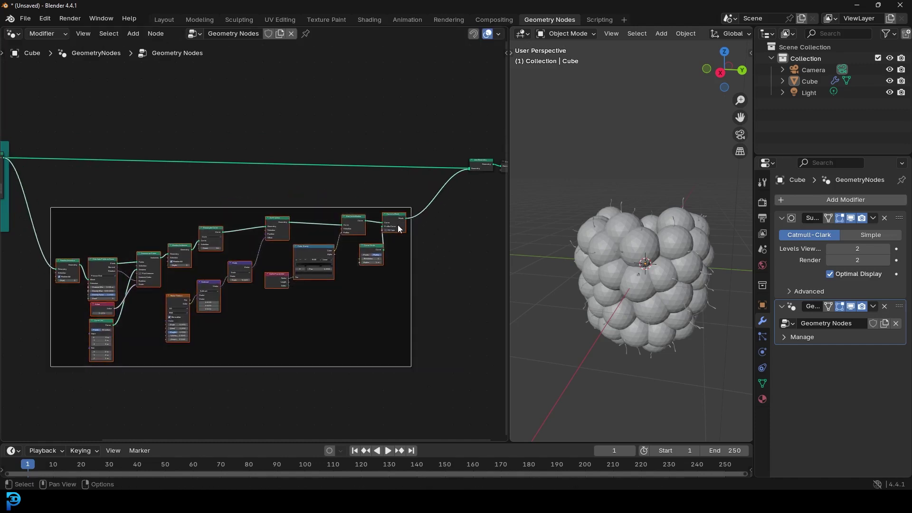
# Enable a custom color on the hair nodes' frame and set it to crimson (#9B343E).
pyautogui.click(366, 188)
pyautogui.click(327, 207)
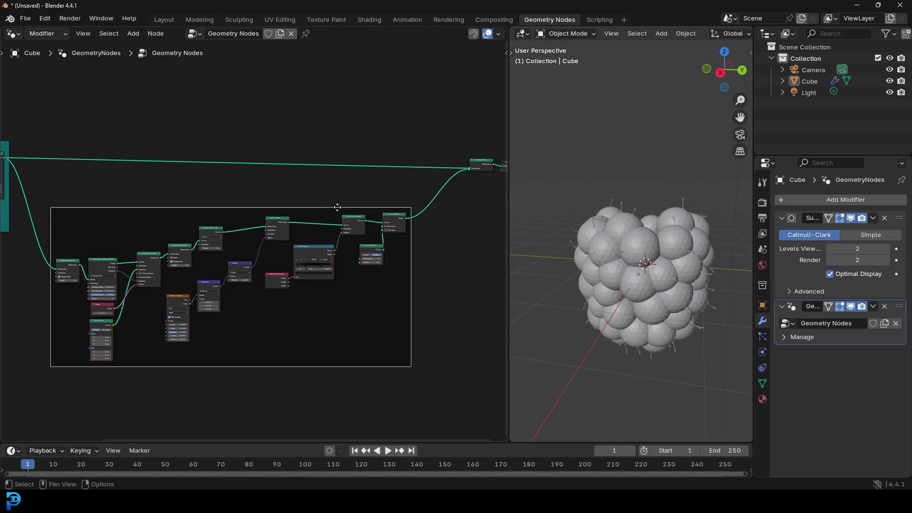
pyautogui.press('n')
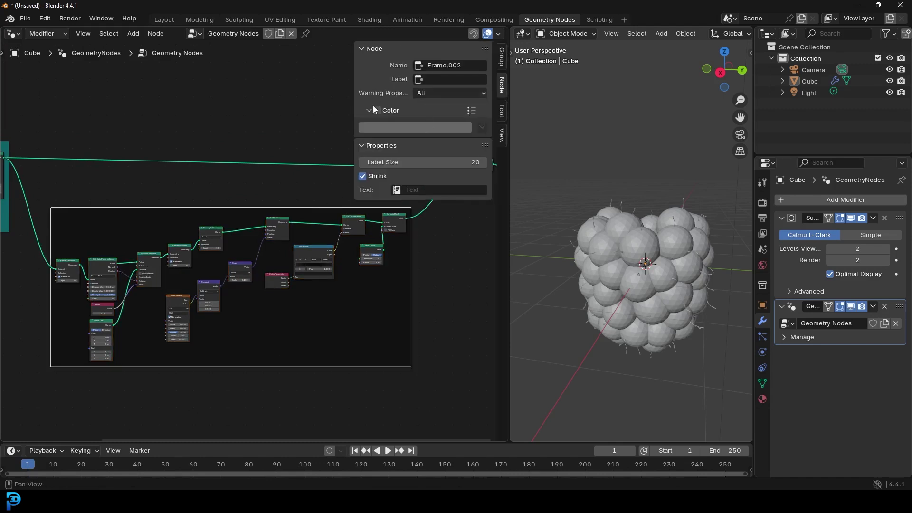
pyautogui.click(378, 110)
pyautogui.click(409, 128)
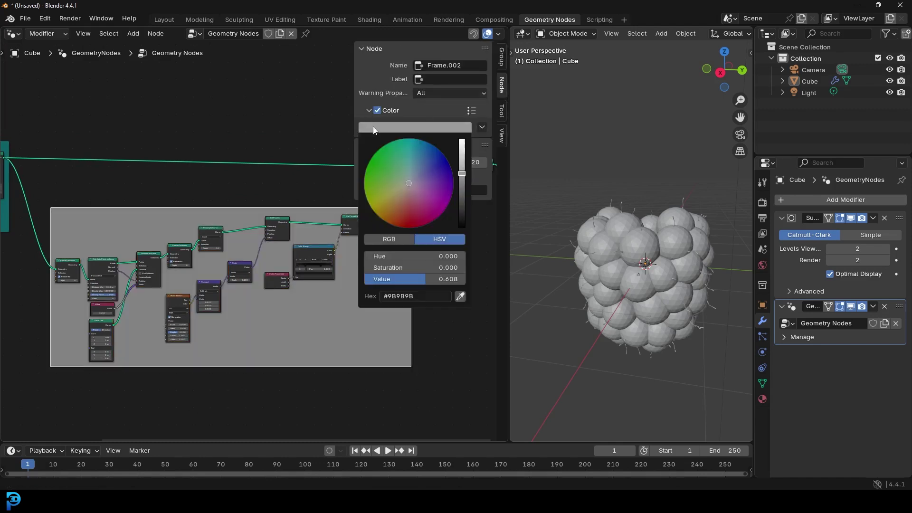
pyautogui.moveTo(448, 187); pyautogui.dragTo(414, 215)
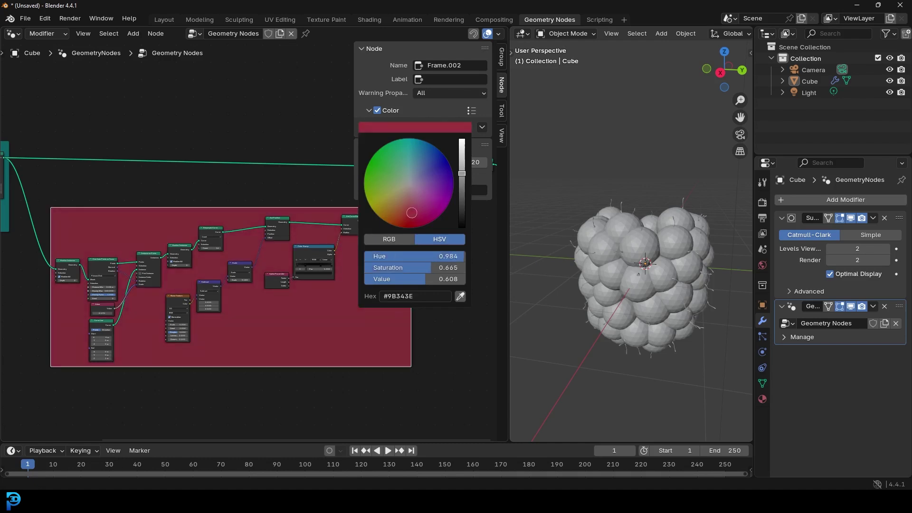
# Label the crimson frame "Hairs", review the framed node tree, and hide the node properties.
pyautogui.click(427, 79)
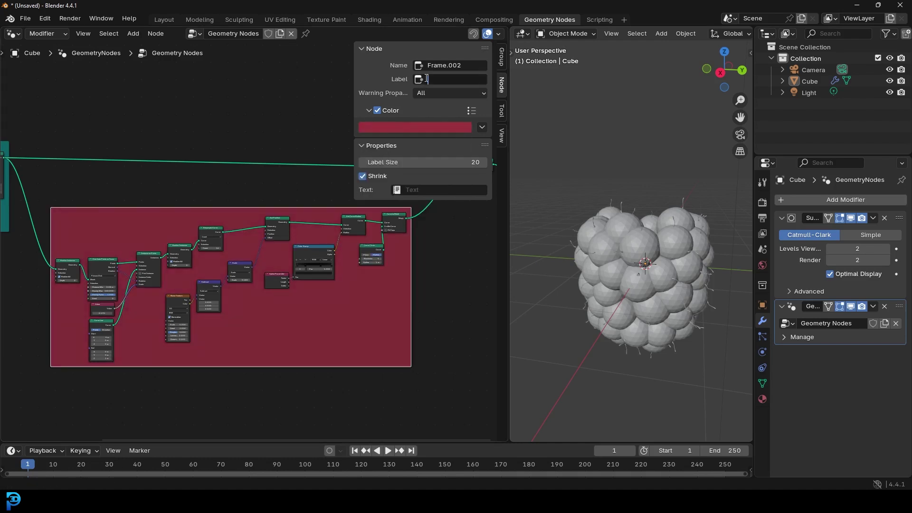
pyautogui.write('Hairs')
pyautogui.press('Return')
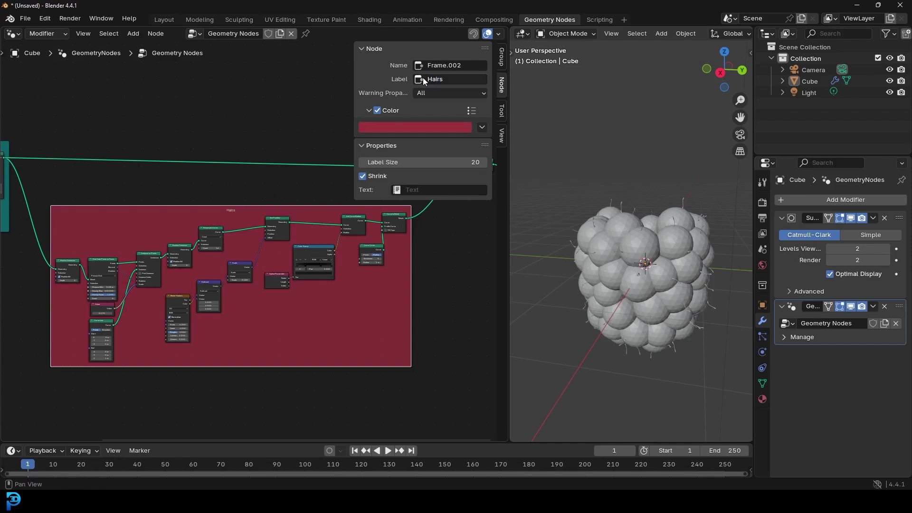
pyautogui.scroll(2, 214, 201)
pyautogui.moveTo(222, 206); pyautogui.dragTo(282, 248, button='middle')
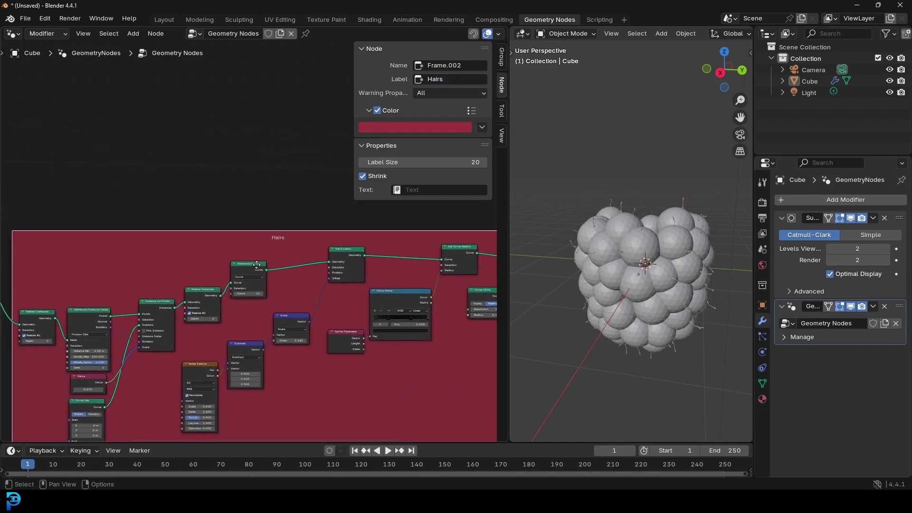
pyautogui.scroll(-4, 276, 243)
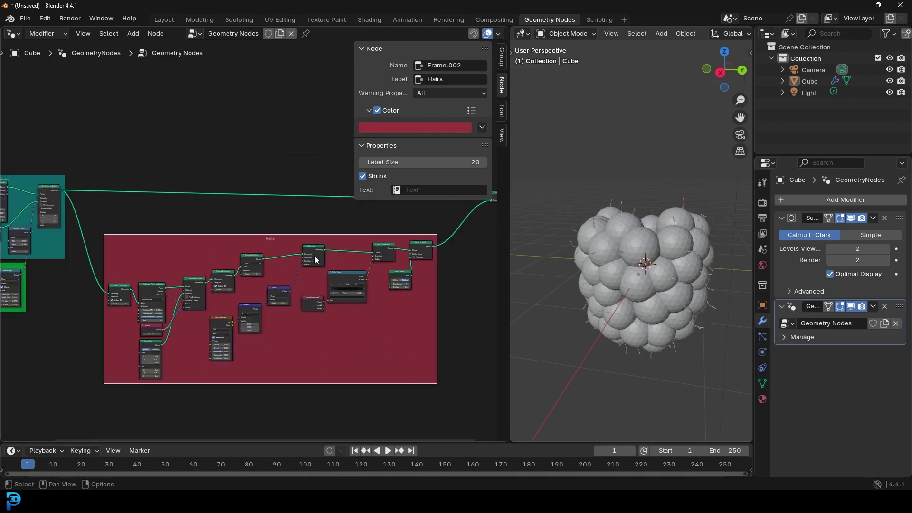
pyautogui.moveTo(273, 261); pyautogui.dragTo(272, 305, button='middle')
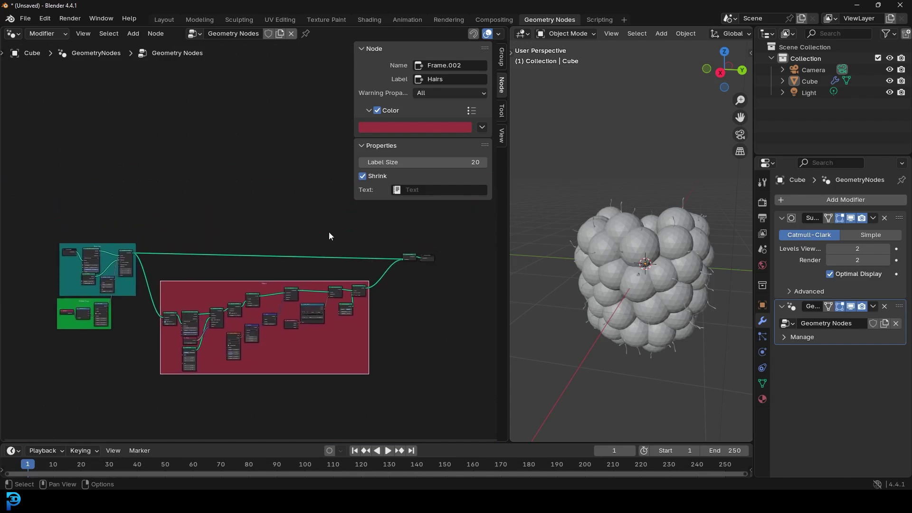
pyautogui.press('n')
# Move the Group Output node farther from Join Geometry to make room for another node.
pyautogui.moveTo(391, 240); pyautogui.dragTo(248, 270, button='middle')
pyautogui.scroll(12, 342, 243)
pyautogui.scroll(4, 391, 288)
pyautogui.moveTo(391, 288); pyautogui.dragTo(236, 282, button='middle')
pyautogui.scroll(3, 295, 302)
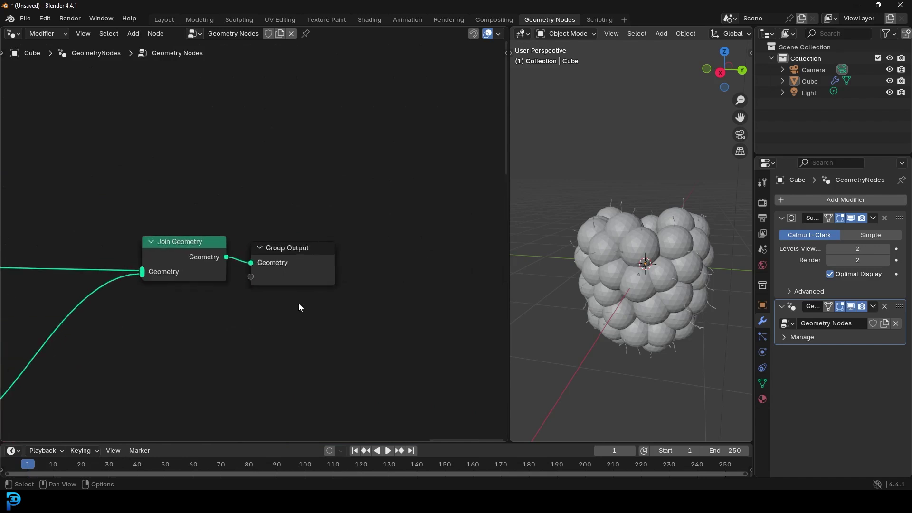
pyautogui.moveTo(276, 252); pyautogui.dragTo(405, 233)
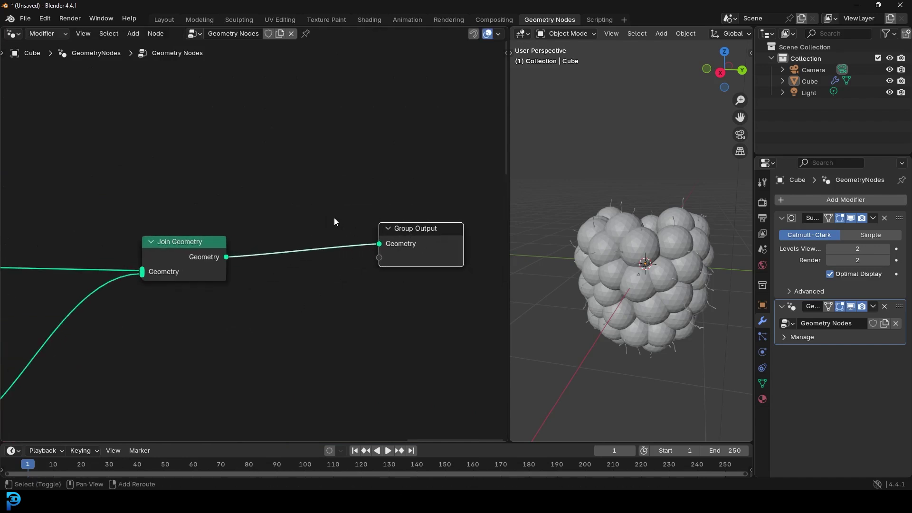
# Insert a Set Shade Smooth node between Join Geometry and Group Output, and check the smoothed berries.
pyautogui.hotkey('shift', 'a')
pyautogui.click(335, 218)
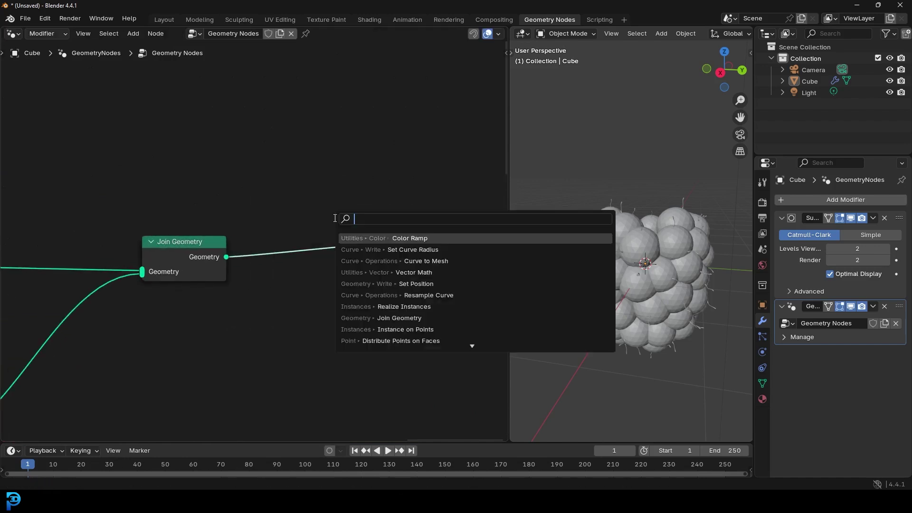
pyautogui.write('set smoo')
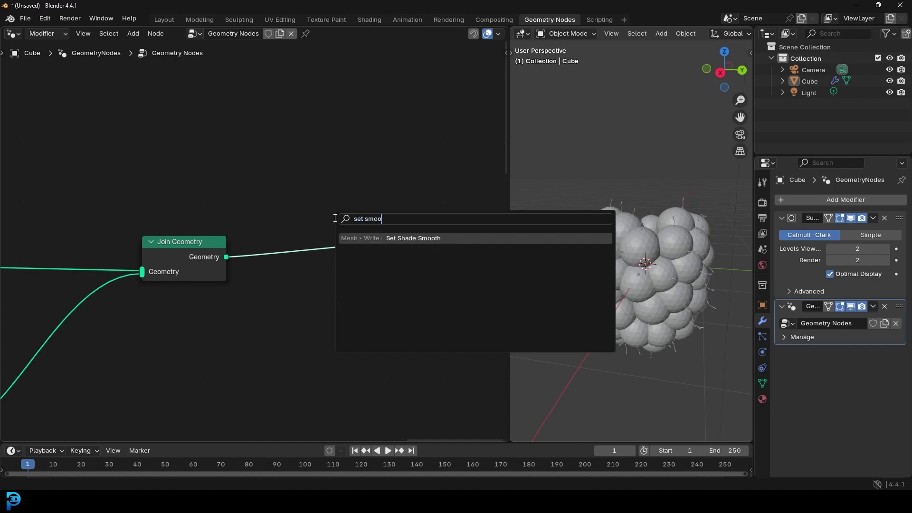
pyautogui.click(419, 238)
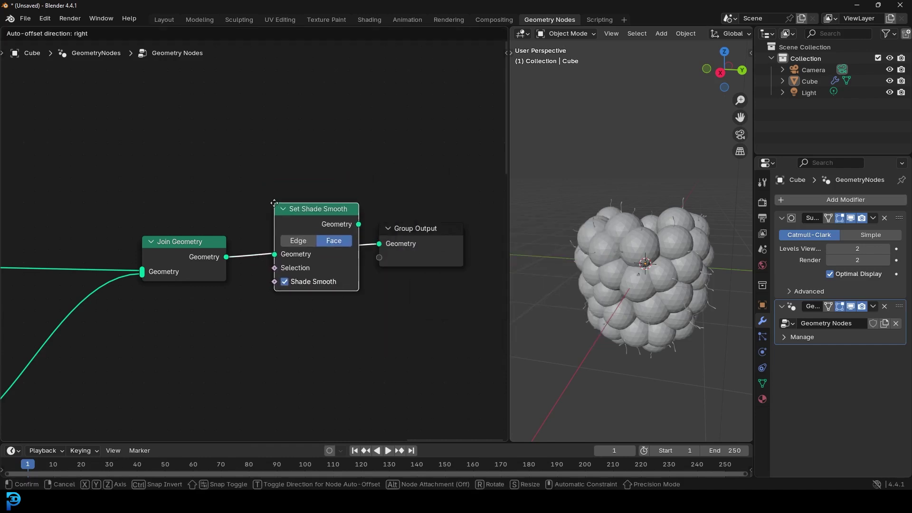
pyautogui.click(314, 214)
pyautogui.scroll(3, 666, 233)
pyautogui.scroll(-3, 669, 240)
pyautogui.moveTo(668, 238)
pyautogui.mouseDown(button='middle')
pyautogui.moveTo(655, 209)
pyautogui.moveTo(707, 225)
pyautogui.moveTo(666, 232)
pyautogui.moveTo(657, 299)
pyautogui.moveTo(664, 219)
pyautogui.moveTo(671, 238)
pyautogui.mouseUp(button='middle')
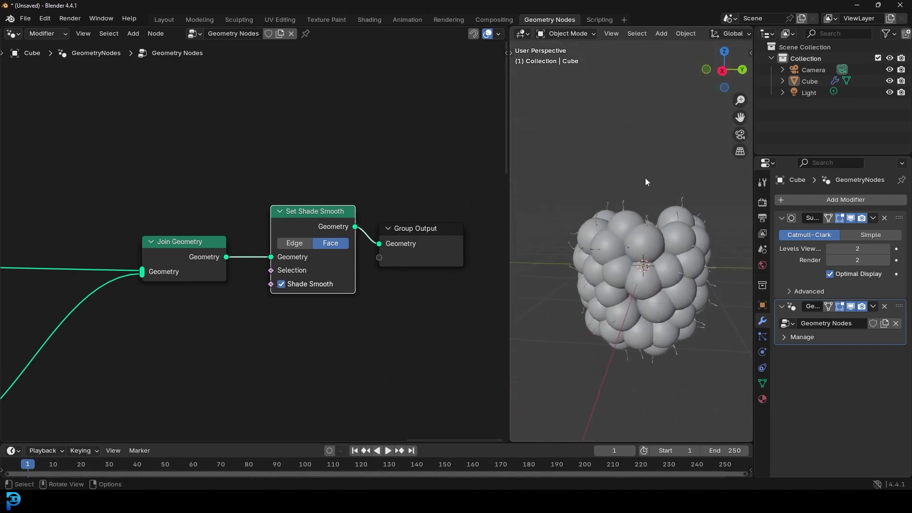
# Add a second material slot to the Cube and create a new material in it.
pyautogui.click(763, 399)
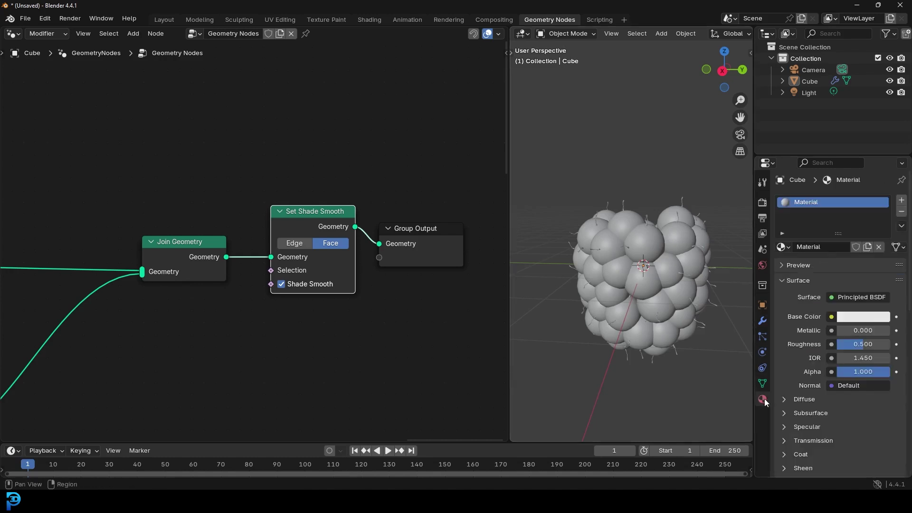
pyautogui.click(897, 200)
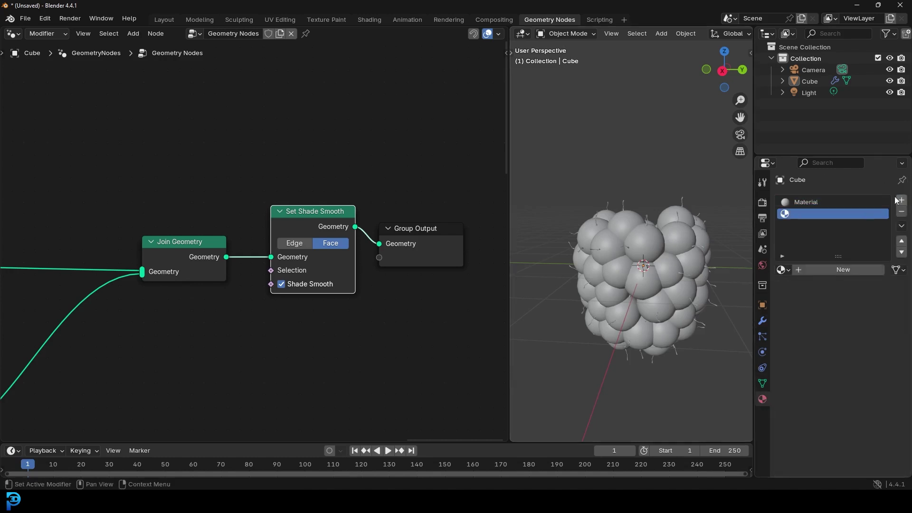
pyautogui.click(842, 269)
# Rename the Cube's first material "berry".
pyautogui.click(806, 201)
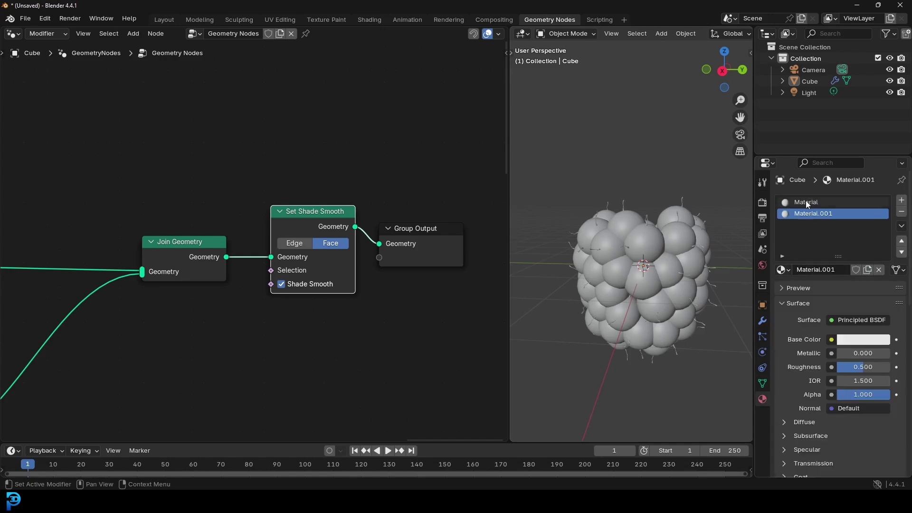
pyautogui.doubleClick(806, 202)
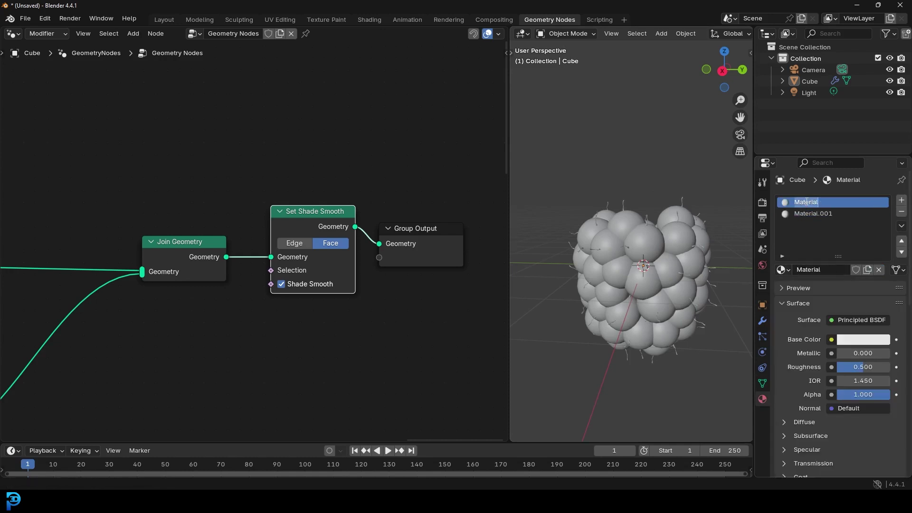
pyautogui.write('berry')
pyautogui.press('Return')
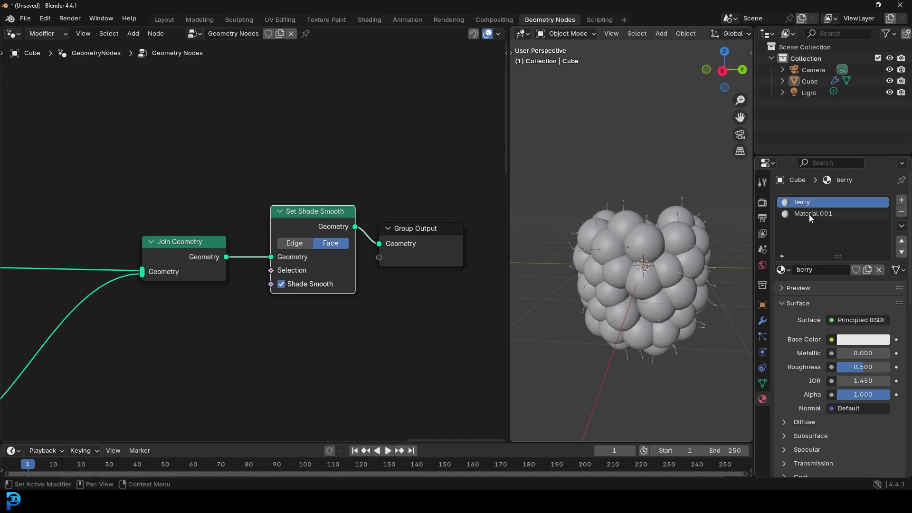
# Rename the Cube's second material "hairs".
pyautogui.doubleClick(809, 213)
pyautogui.write('hairs')
pyautogui.press('Return')
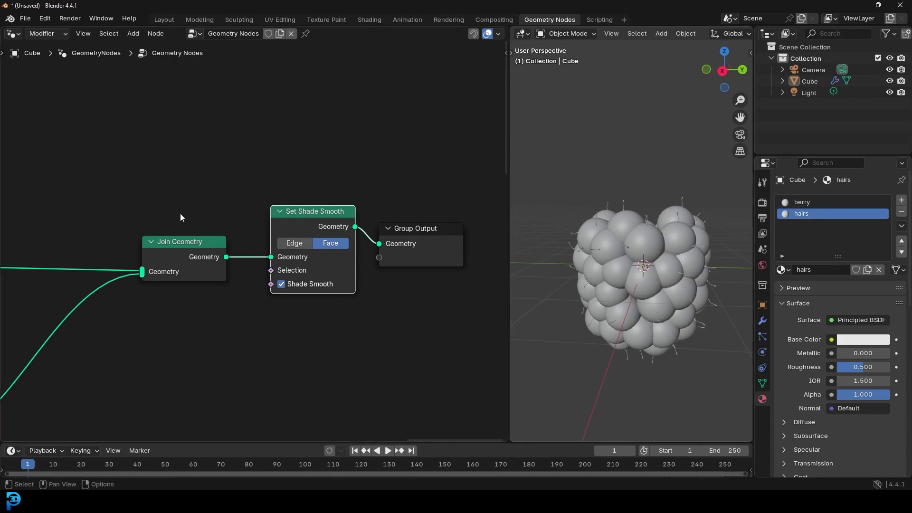
# Insert a Set Material node between Curve to Mesh and Join Geometry, and assign it the hairs material.
pyautogui.scroll(-2, 149, 231)
pyautogui.moveTo(104, 247); pyautogui.dragTo(373, 102, button='middle')
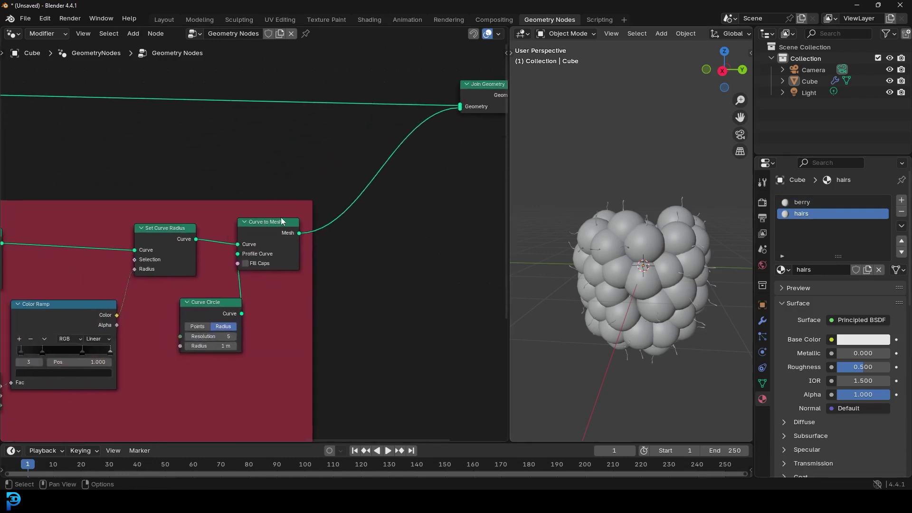
pyautogui.scroll(1, 268, 208)
pyautogui.moveTo(269, 197); pyautogui.dragTo(269, 192)
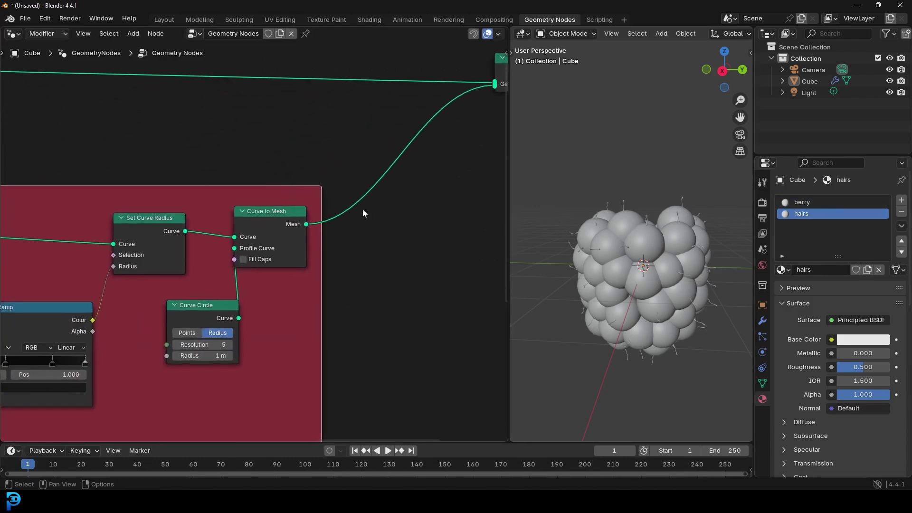
pyautogui.moveTo(405, 181); pyautogui.dragTo(377, 211, button='middle')
pyautogui.hotkey('shift', 'a')
pyautogui.write('set mater')
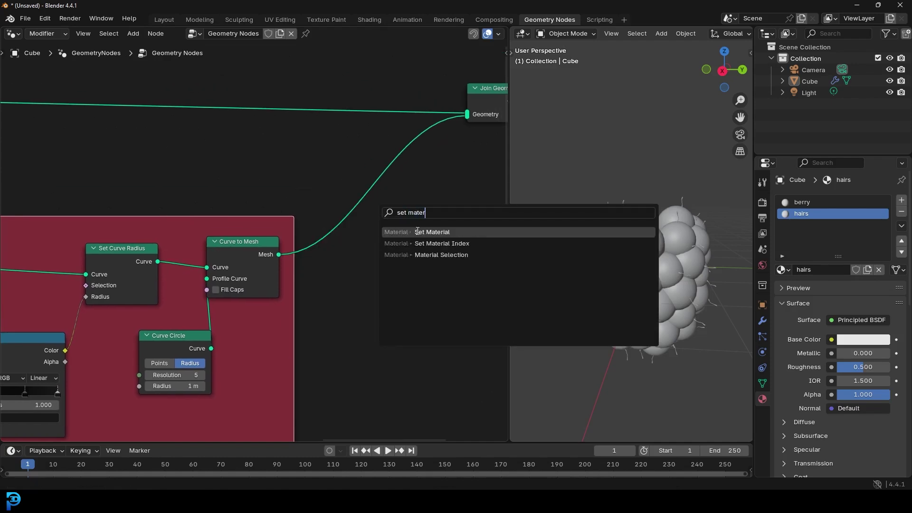
pyautogui.click(417, 231)
pyautogui.click(321, 211)
pyautogui.click(340, 258)
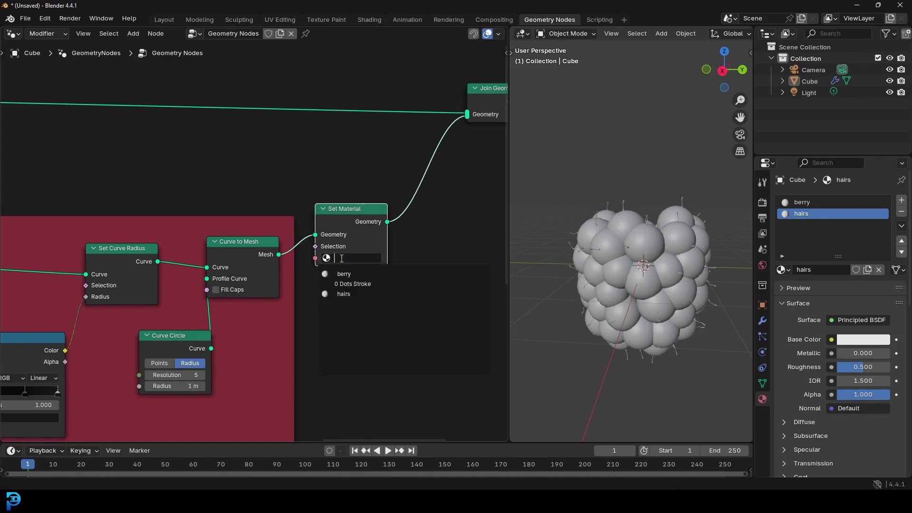
pyautogui.click(354, 294)
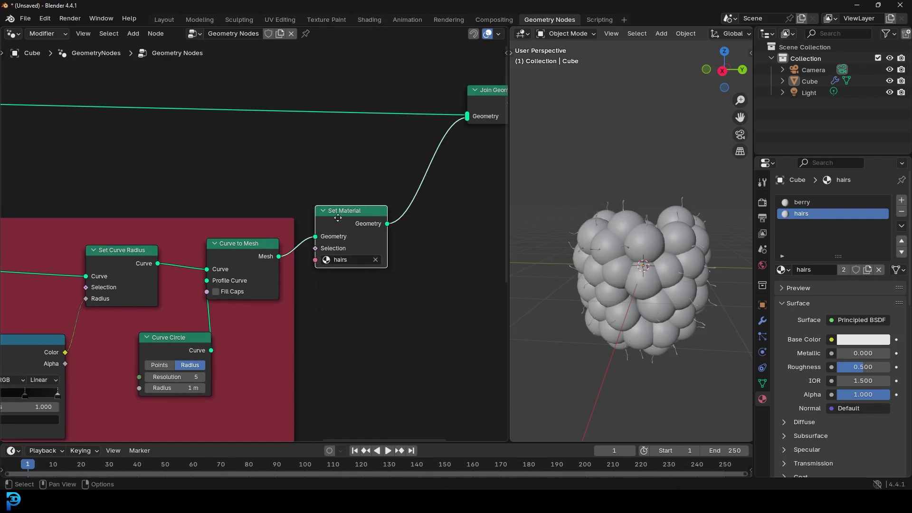
# Duplicate the Set Material node onto the berries' link into Join Geometry, and assign the copy the berry material.
pyautogui.hotkey('shift', 'd')
pyautogui.click(284, 161)
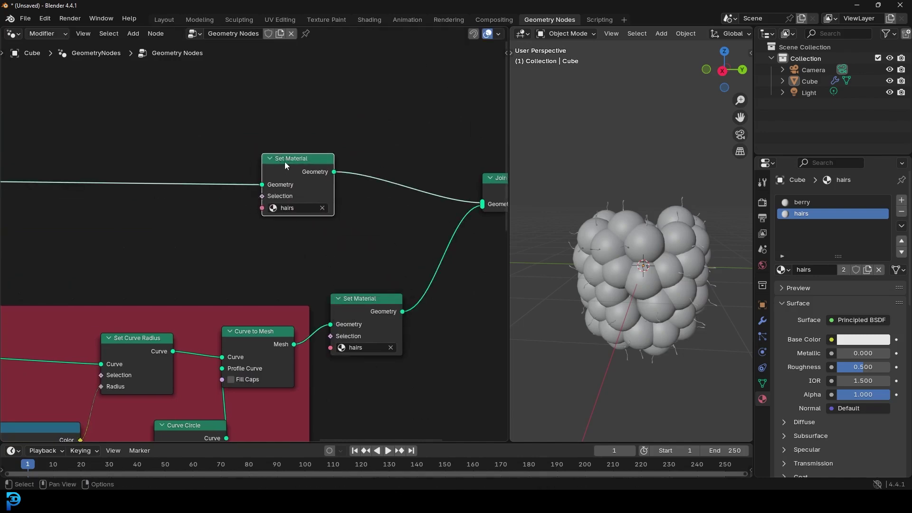
pyautogui.scroll(-7, 228, 189)
pyautogui.moveTo(233, 195); pyautogui.dragTo(634, 157, button='middle')
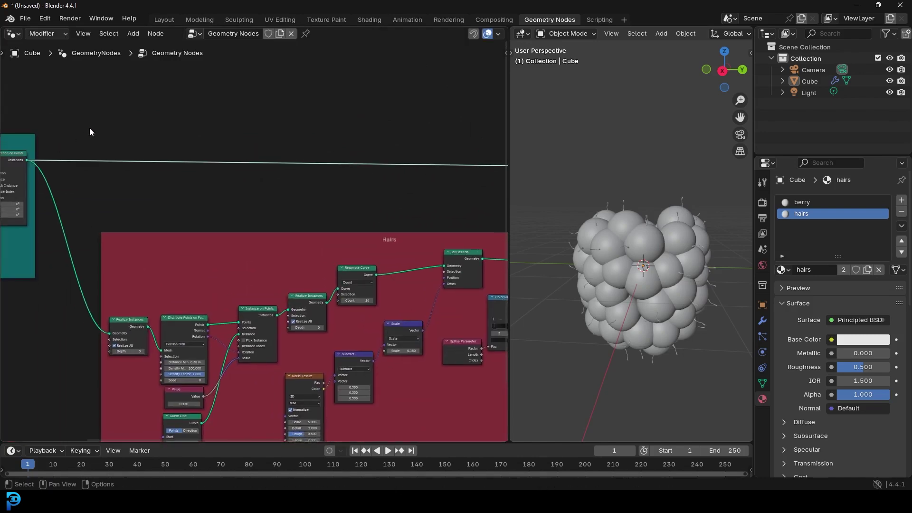
pyautogui.moveTo(90, 128); pyautogui.dragTo(397, 138, button='middle')
pyautogui.scroll(3, 275, 171)
pyautogui.scroll(-6, 238, 147)
pyautogui.moveTo(418, 167); pyautogui.dragTo(78, 213, button='middle')
pyautogui.scroll(5, 423, 212)
pyautogui.moveTo(392, 217); pyautogui.dragTo(215, 208, button='middle')
pyautogui.scroll(4, 253, 251)
pyautogui.click(247, 258)
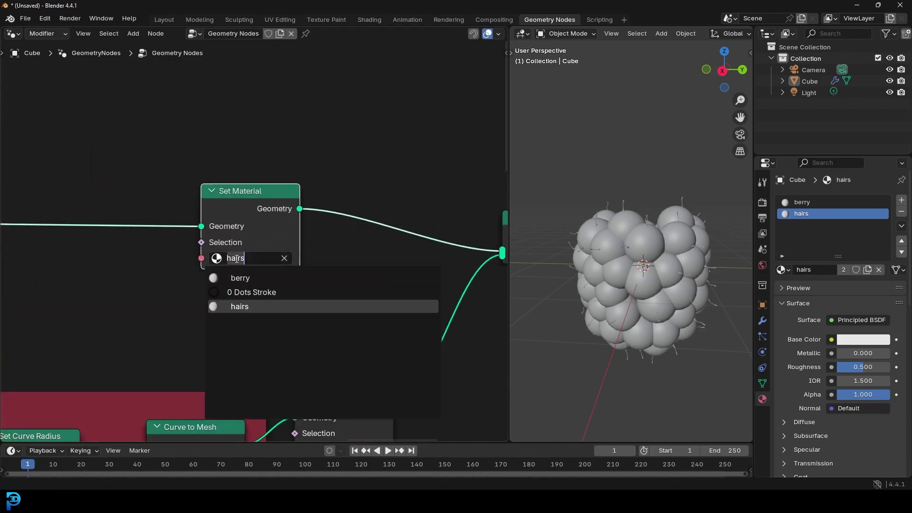
pyautogui.click(243, 277)
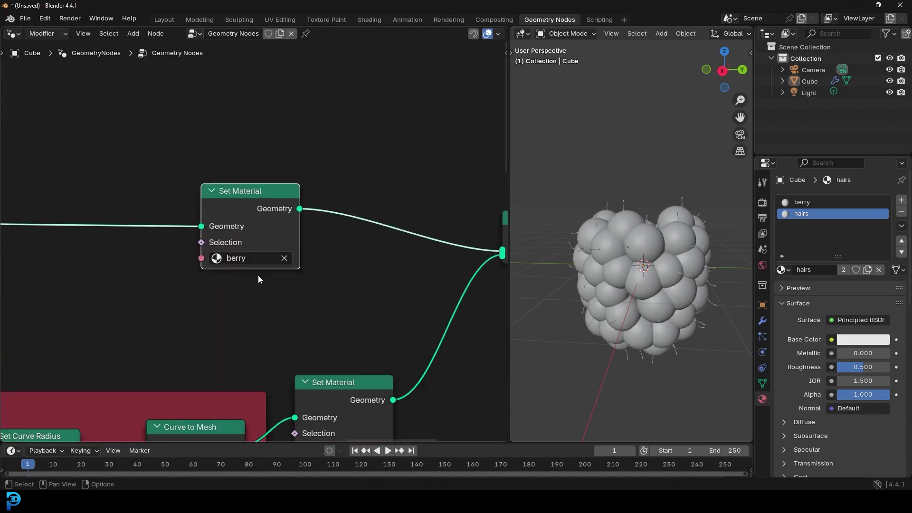
# Set the render engine to Cycles with GPU Compute and the maximum render samples to 45.
pyautogui.click(763, 203)
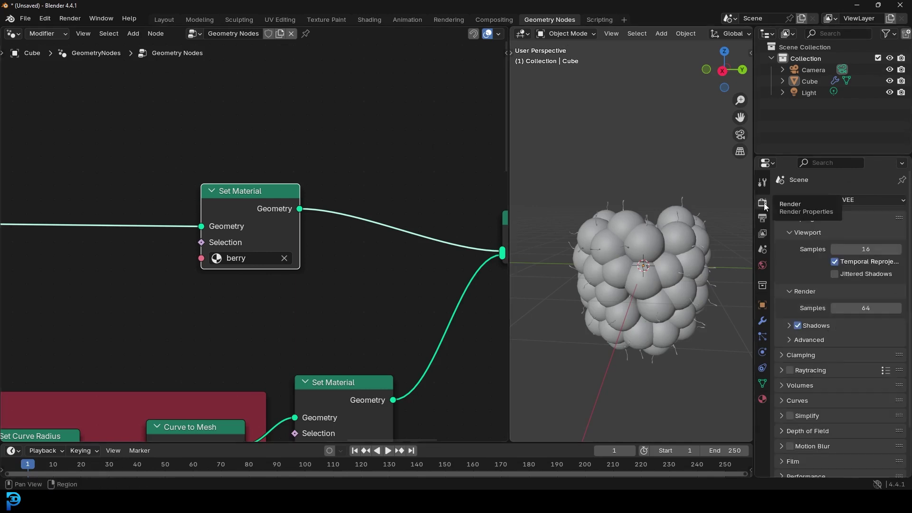
pyautogui.click(852, 200)
pyautogui.click(855, 238)
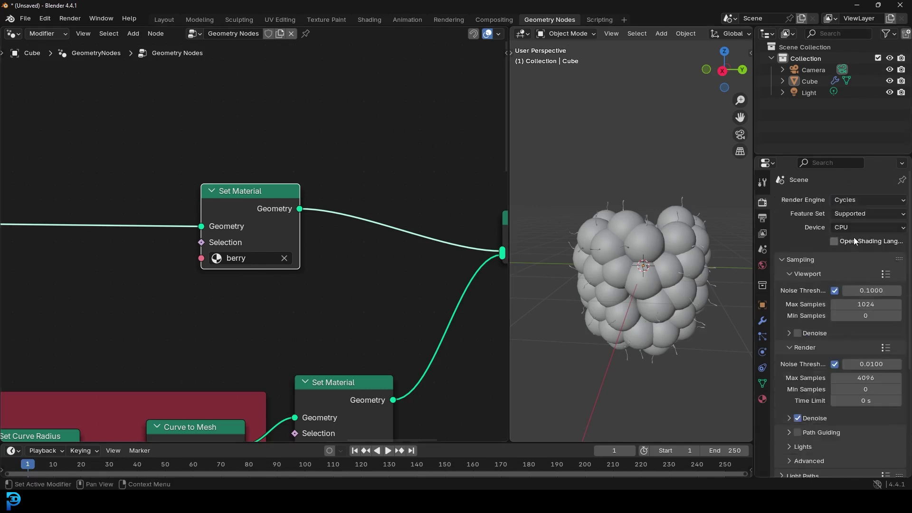
pyautogui.click(860, 364)
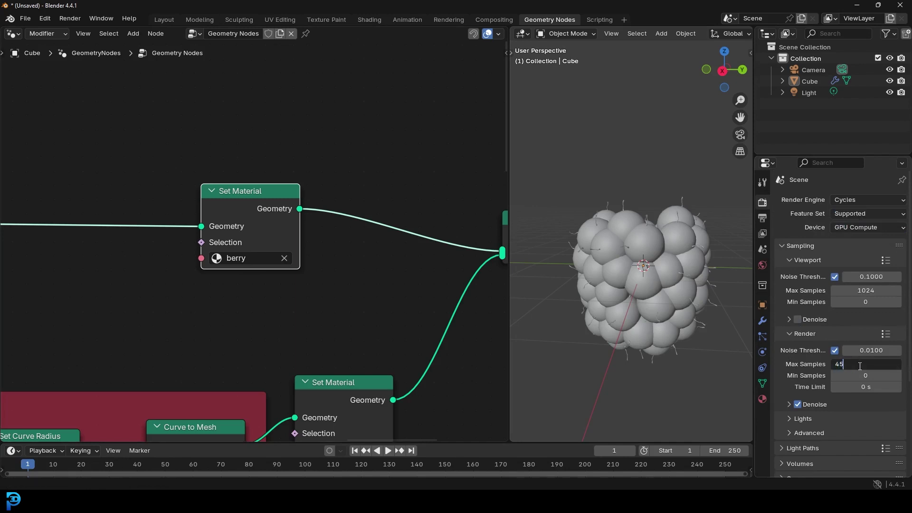
pyautogui.press('Return')
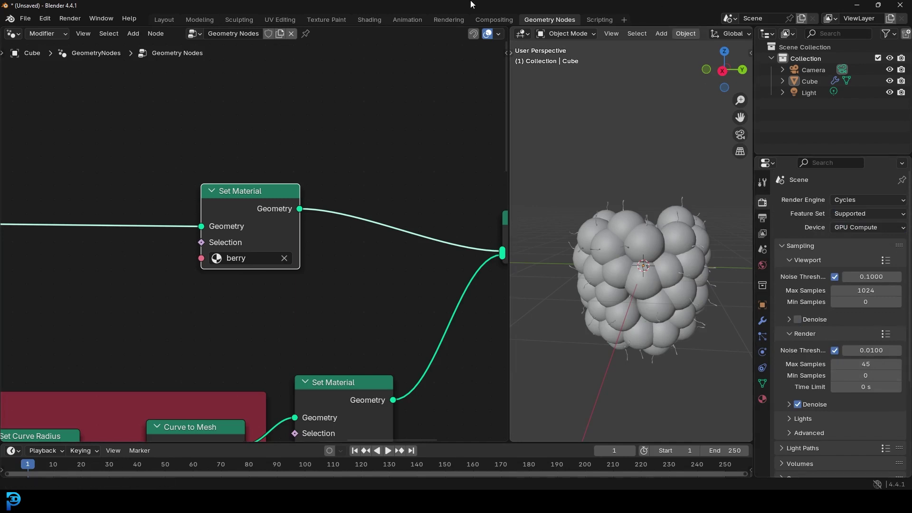
# Switch to the Shading workspace and show the blackberry through the camera in Rendered shading.
pyautogui.click(370, 19)
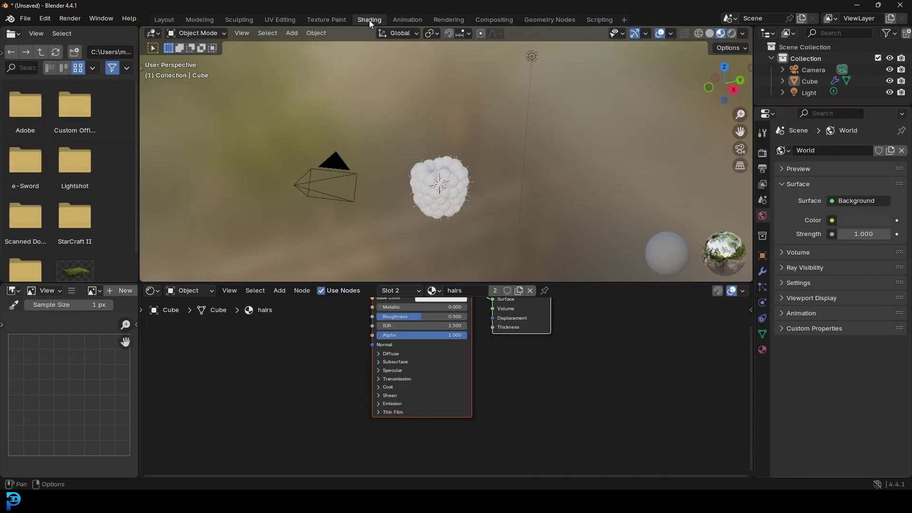
pyautogui.moveTo(399, 210); pyautogui.dragTo(427, 195, button='middle')
pyautogui.press('KP_0')
pyautogui.scroll(3, 429, 199)
pyautogui.press('z')
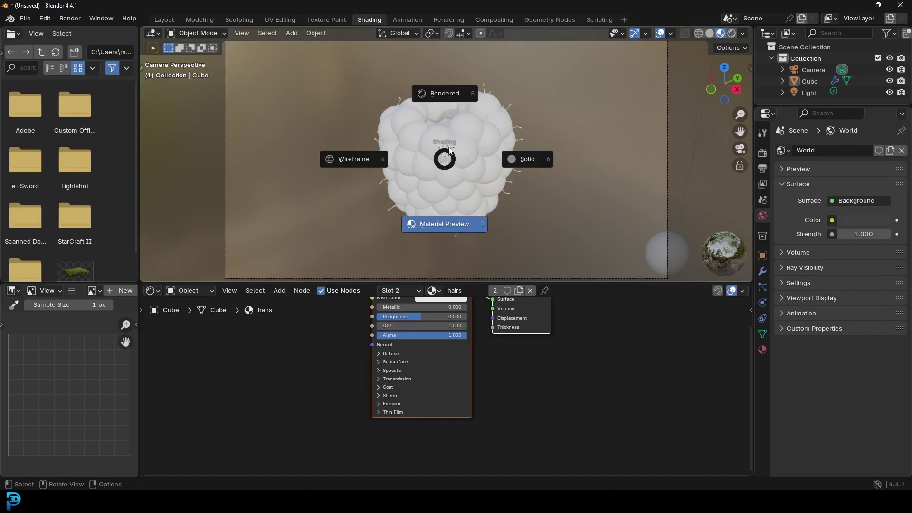
pyautogui.click(453, 98)
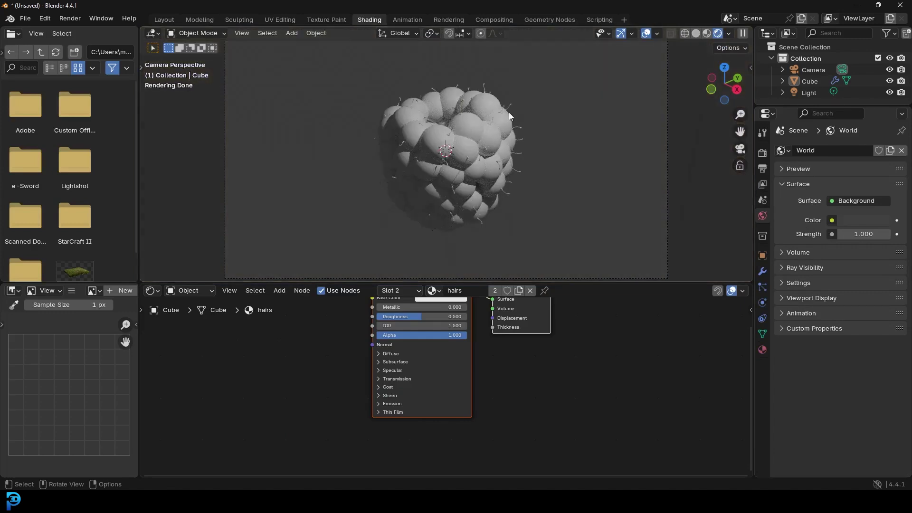
# Add an area light, then move and rotate it beside the blackberry so it points at the fruit.
pyautogui.scroll(-3, 503, 124)
pyautogui.hotkey('shift', 'a')
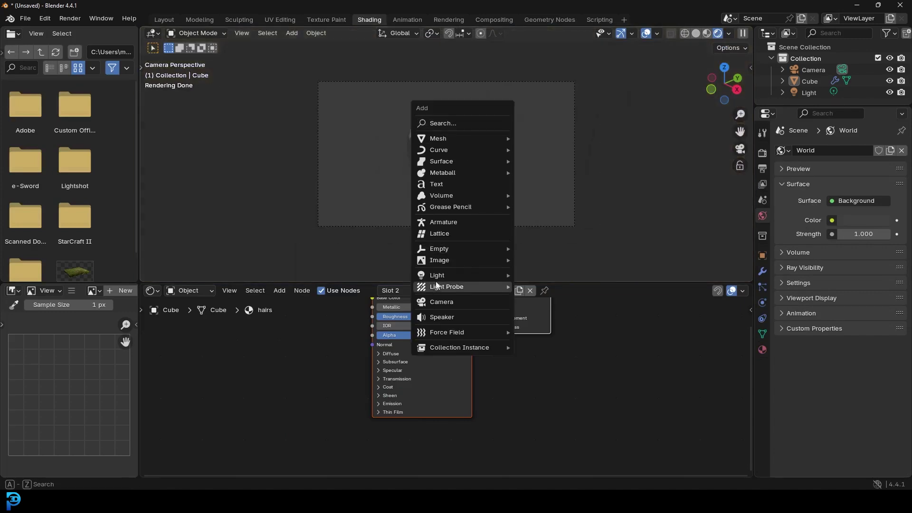
pyautogui.moveTo(475, 273)
pyautogui.click(550, 311)
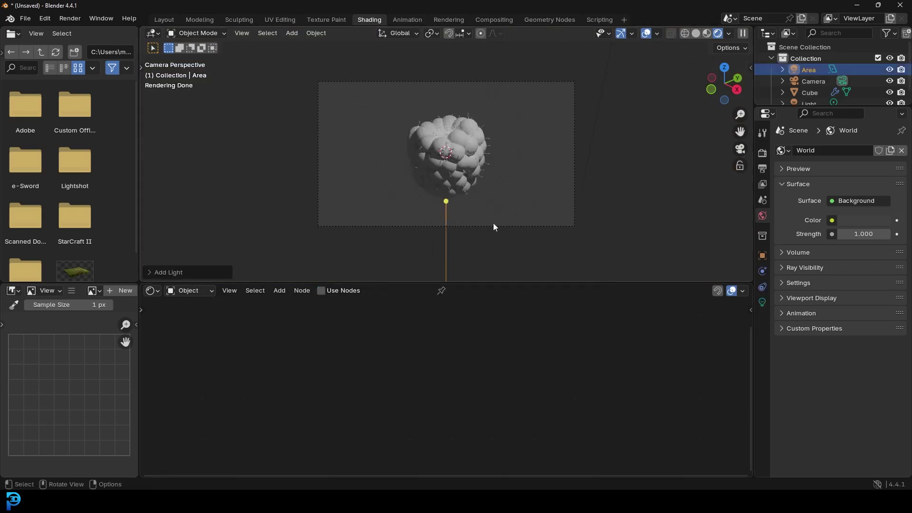
pyautogui.press('g')
pyautogui.click(426, 168)
pyautogui.press('r')
pyautogui.click(514, 50)
pyautogui.press('g')
pyautogui.click(505, 81)
pyautogui.scroll(2, 434, 131)
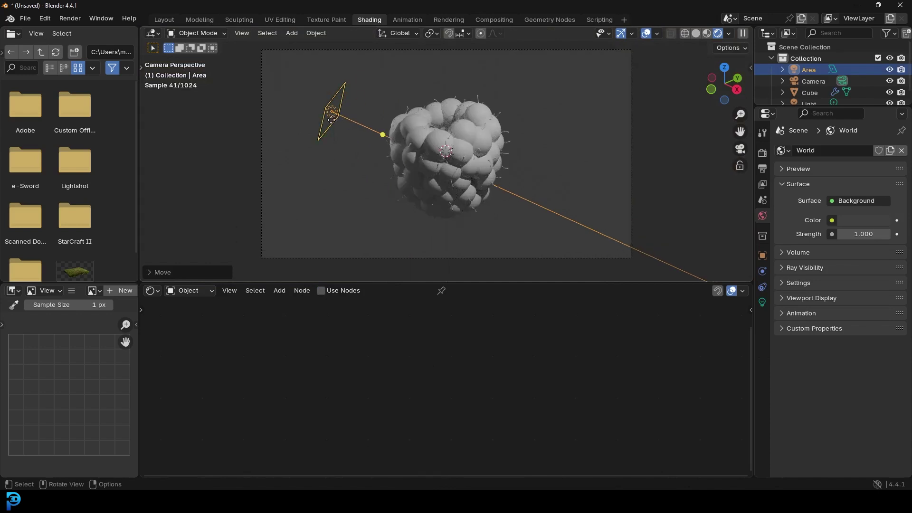
# Set the area light's power to 120 W and enlarge its size to 3.84 m.
pyautogui.click(763, 302)
pyautogui.click(867, 230)
pyautogui.write('120')
pyautogui.press('Return')
pyautogui.moveTo(858, 256); pyautogui.dragTo(896, 255)
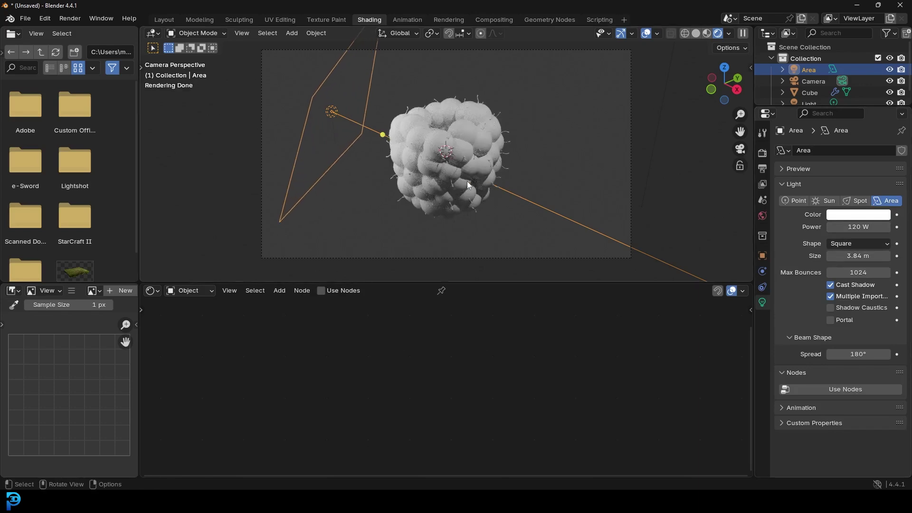
# Duplicate the area light, and rotate and move the copy to light the blackberry from another side.
pyautogui.scroll(-2, 427, 173)
pyautogui.moveTo(404, 156); pyautogui.dragTo(420, 248, button='middle')
pyautogui.scroll(-3, 421, 242)
pyautogui.hotkey('shift', 'd')
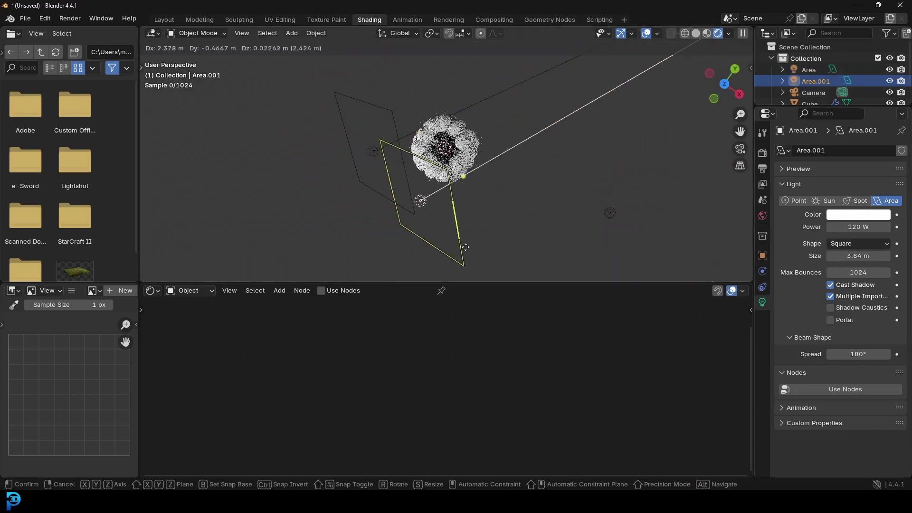
pyautogui.click(541, 275)
pyautogui.press('r')
pyautogui.click(324, 63)
pyautogui.press('g')
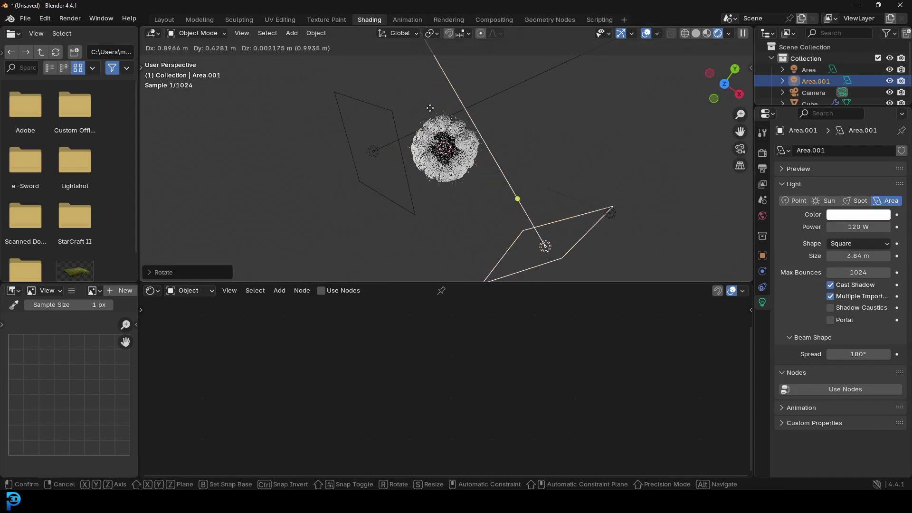
pyautogui.click(424, 105)
# Duplicate the second area light, and place and rotate the copy behind the blackberry, aimed back at the fruit.
pyautogui.hotkey('shift', 'd')
pyautogui.click(452, 197)
pyautogui.press('r')
pyautogui.click(495, 187)
pyautogui.press('KP_0')
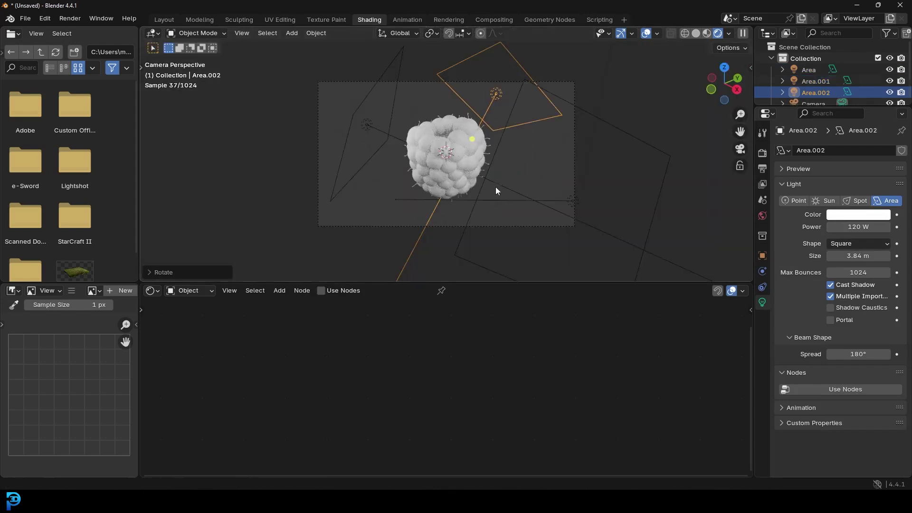
pyautogui.scroll(2, 495, 191)
pyautogui.press('g')
pyautogui.click(548, 191)
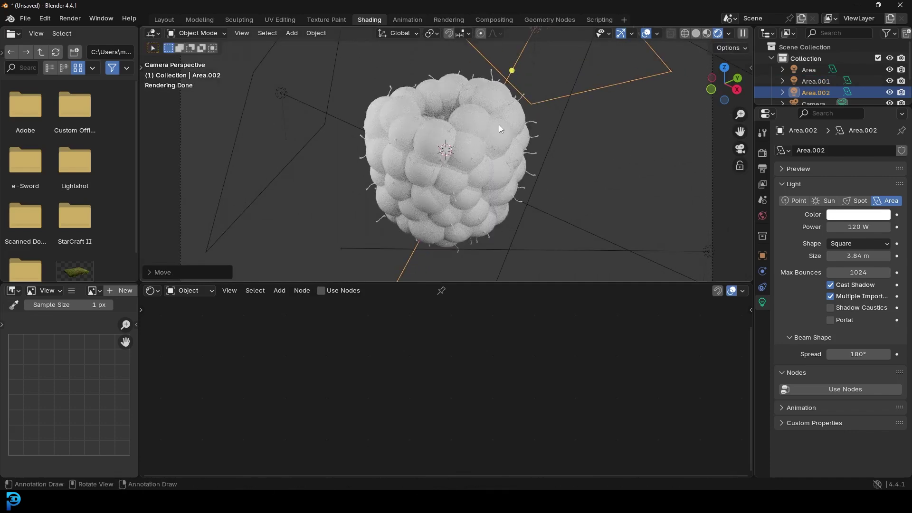
# Select the blackberry and bring up its berry material's nodes, enlarging the node editor and framing all nodes.
pyautogui.click(474, 132)
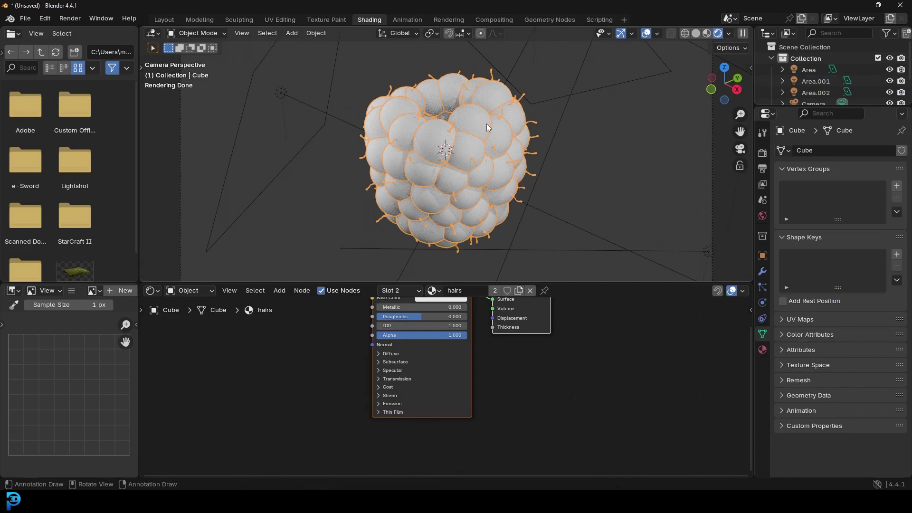
pyautogui.click(762, 350)
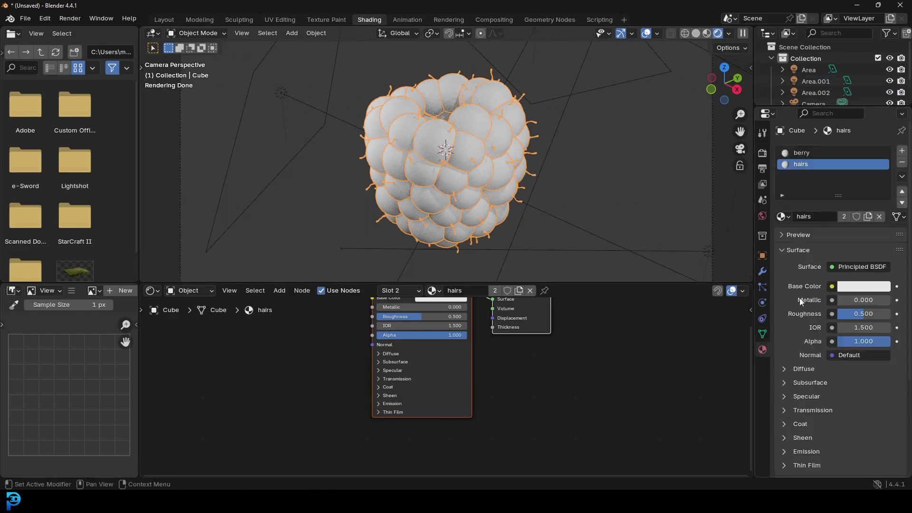
pyautogui.click(801, 152)
pyautogui.moveTo(346, 282); pyautogui.dragTo(346, 266)
pyautogui.press('Home')
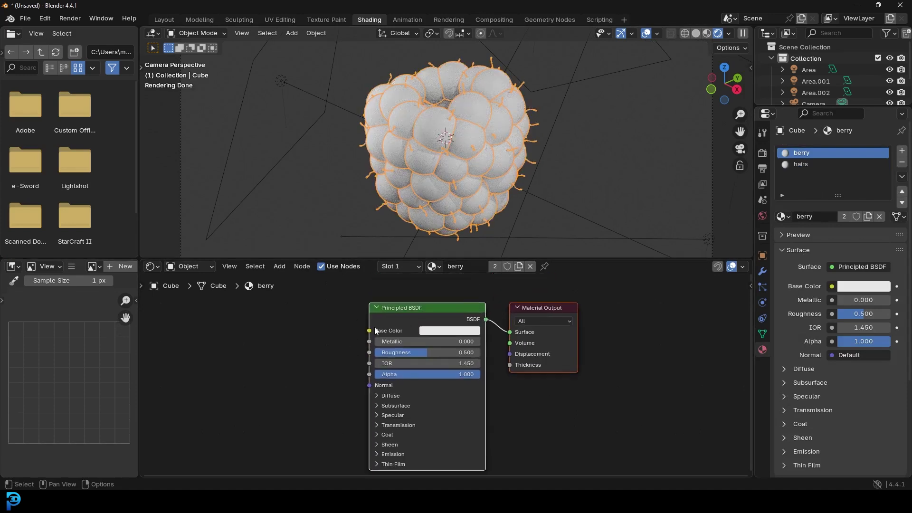
# Give the berry material a near-black blue base color, #191A1F, and lower its roughness to 0.164.
pyautogui.click(437, 332)
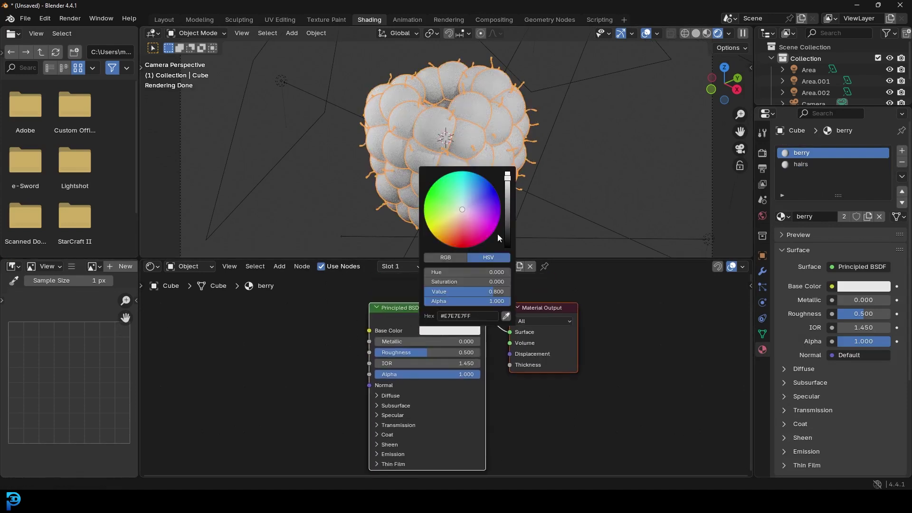
pyautogui.click(506, 241)
pyautogui.moveTo(466, 208); pyautogui.dragTo(468, 205)
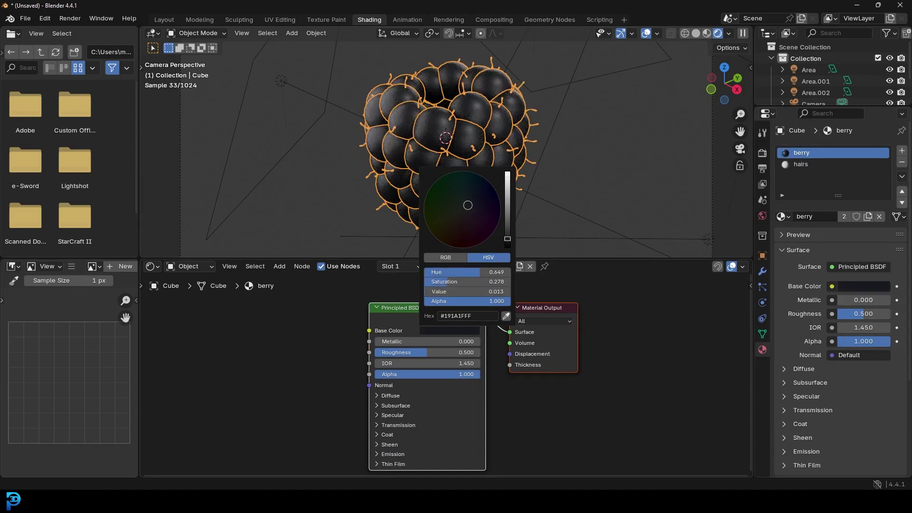
pyautogui.moveTo(412, 352); pyautogui.dragTo(391, 352)
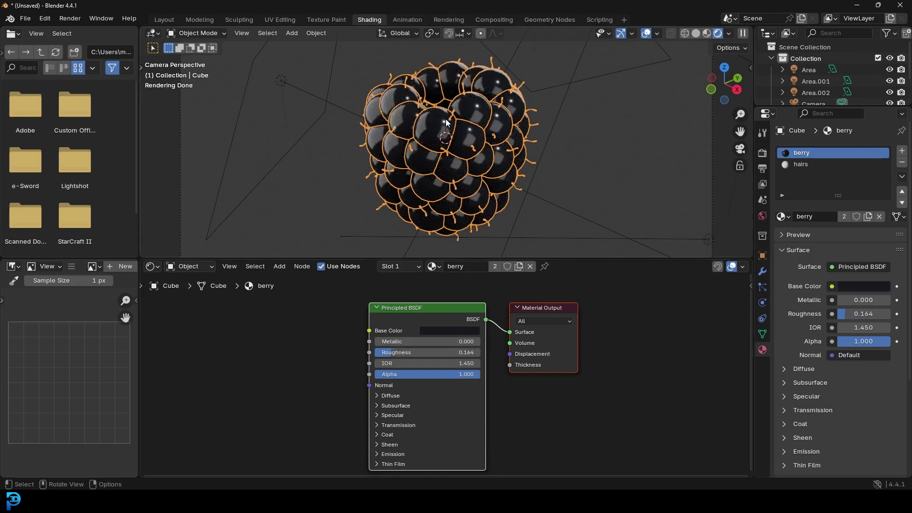
# Add a Noise Texture node to the berry material, ahead of the Principled BSDF.
pyautogui.moveTo(235, 342); pyautogui.dragTo(341, 358, button='middle')
pyautogui.hotkey('shift', 'a')
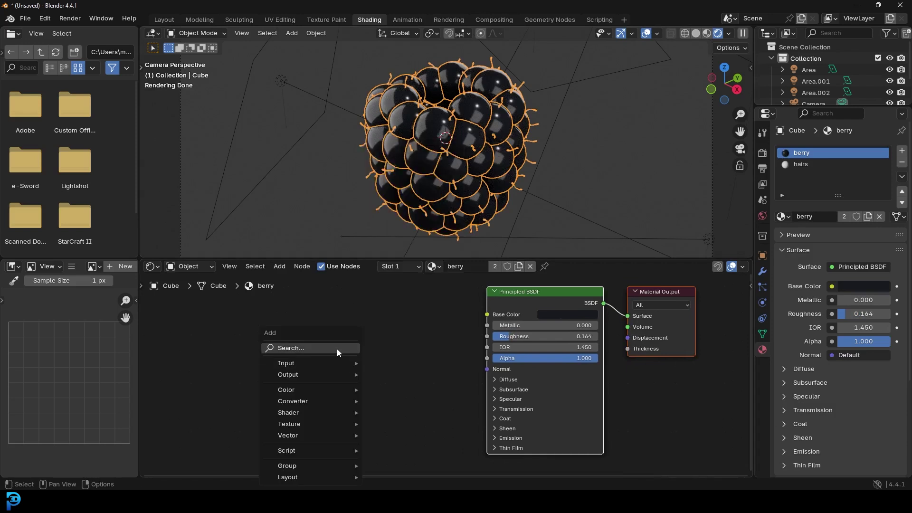
pyautogui.write('noi')
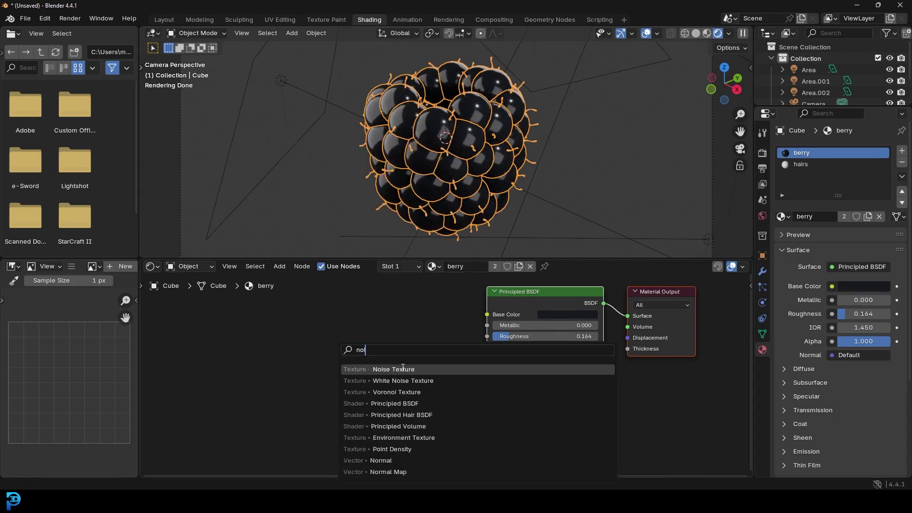
pyautogui.click(403, 369)
pyautogui.click(323, 343)
# Add a Bump node between the Noise Texture and the Principled BSDF, leaving it unconnected.
pyautogui.hotkey('shift', 'a')
pyautogui.click(392, 333)
pyautogui.write('bump')
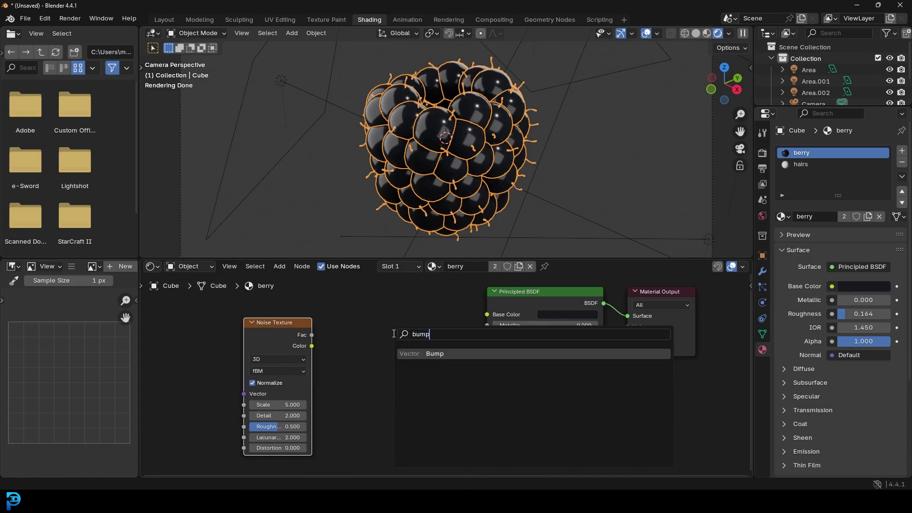
pyautogui.click(421, 353)
pyautogui.click(411, 354)
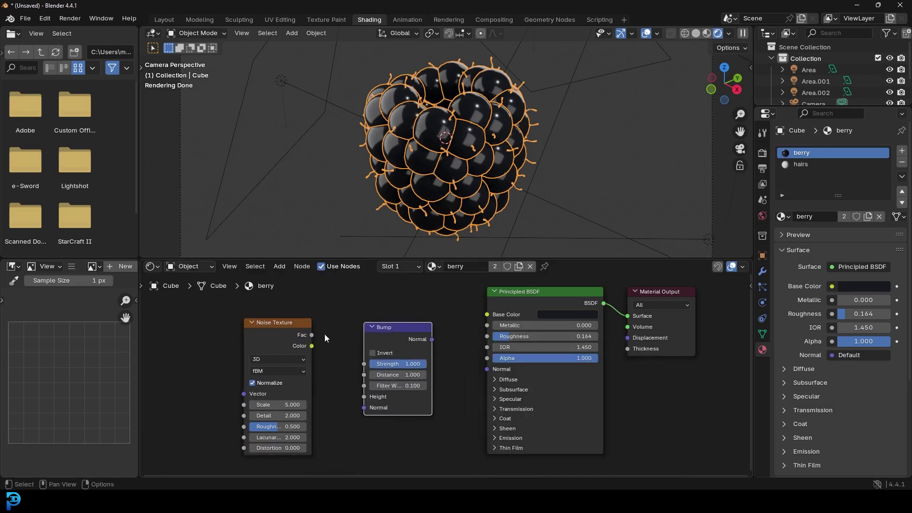
# Connect the Noise Texture's Fac output to the Bump height, and the Bump normal to the Principled BSDF's Normal input.
pyautogui.moveTo(313, 335); pyautogui.dragTo(367, 397)
pyautogui.moveTo(432, 339); pyautogui.dragTo(465, 327)
pyautogui.moveTo(481, 365); pyautogui.dragTo(485, 366)
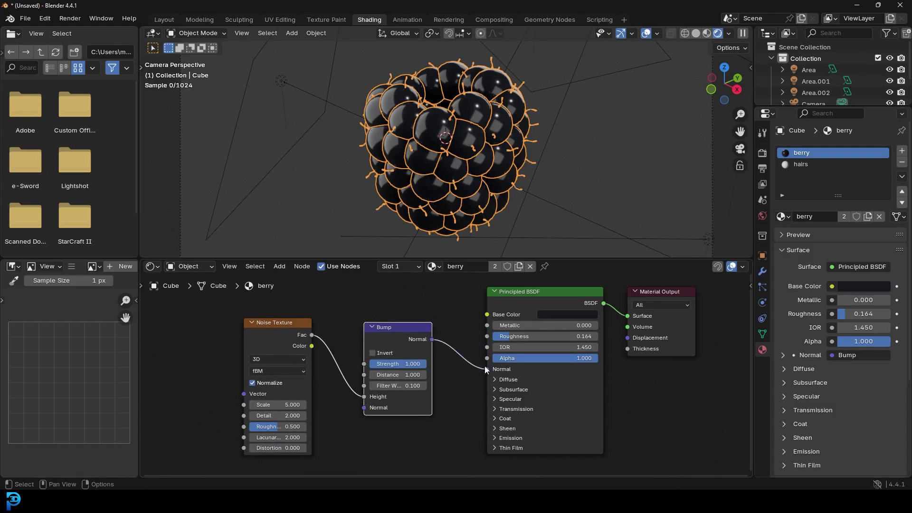
# Set the Bump strength to 0.1 and give the Noise Texture a detail of 5 and a scale of 2.
pyautogui.click(400, 365)
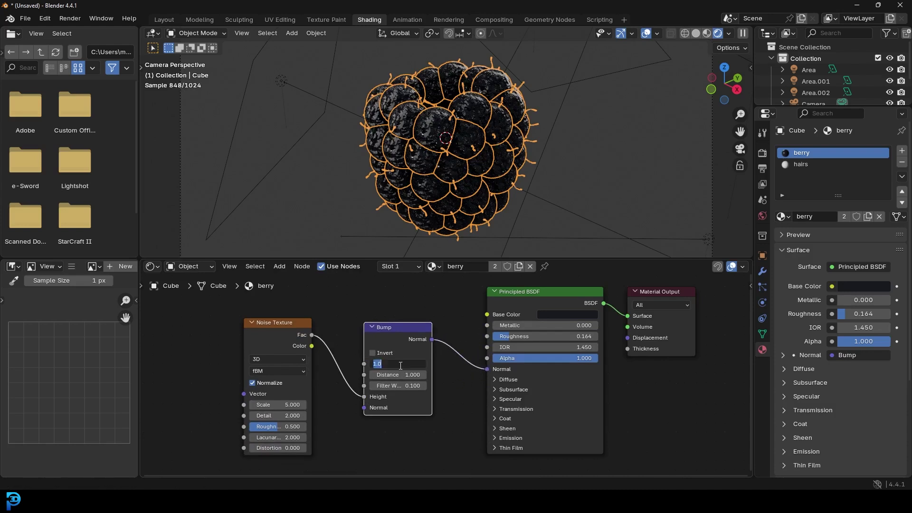
pyautogui.write('.1')
pyautogui.press('Return')
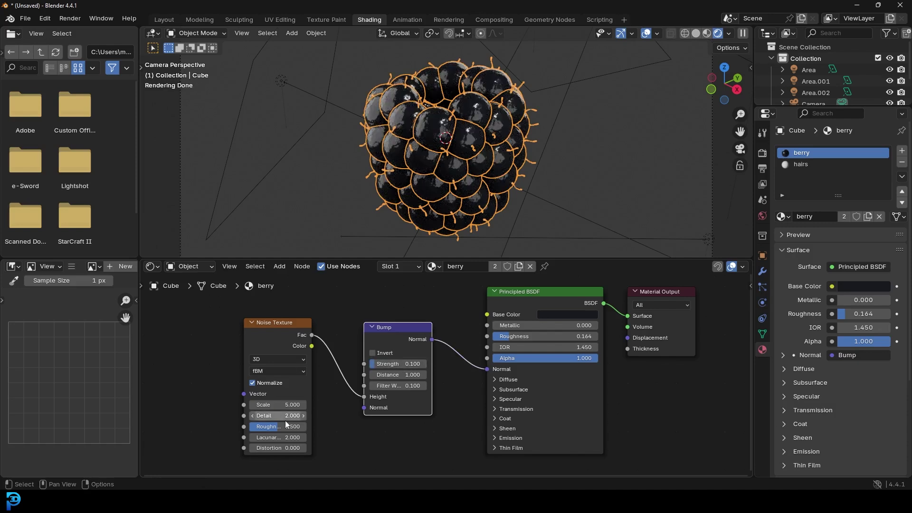
pyautogui.click(285, 416)
pyautogui.write('5')
pyautogui.press('Return')
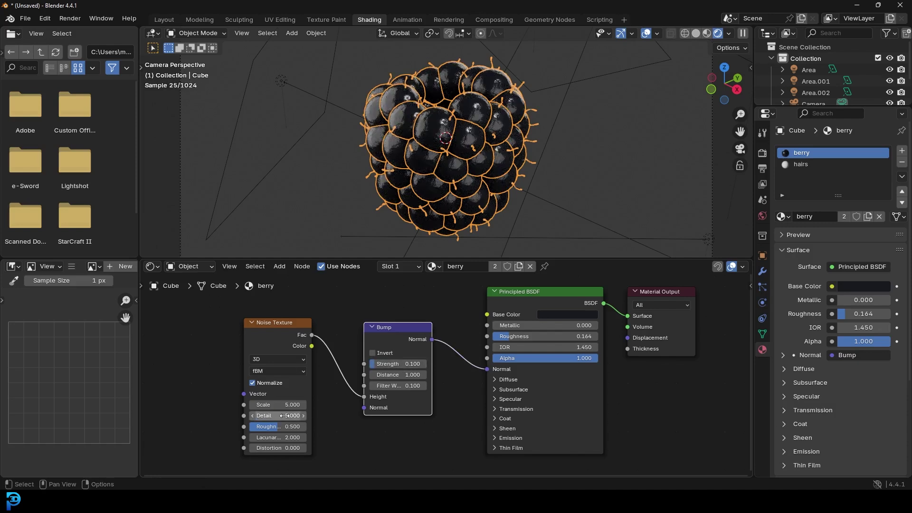
pyautogui.click(284, 404)
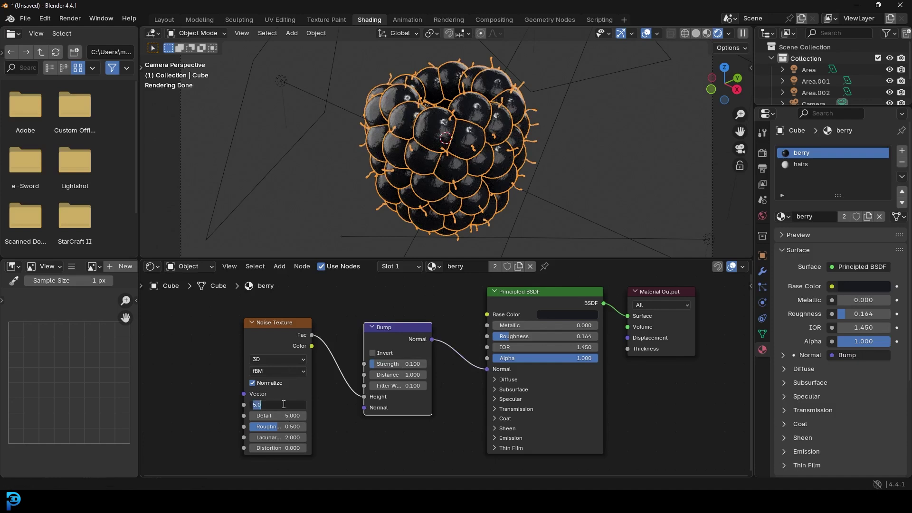
pyautogui.write('2')
pyautogui.press('Return')
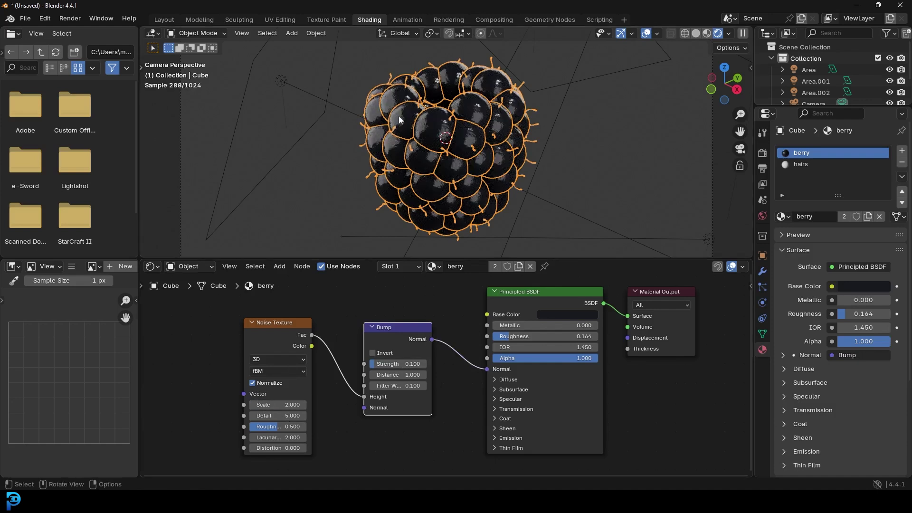
# Deselect the blackberry in the viewport and raise the berry material's roughness to 0.275.
pyautogui.hotkey('alt', 'a')
pyautogui.moveTo(518, 336); pyautogui.dragTo(532, 336)
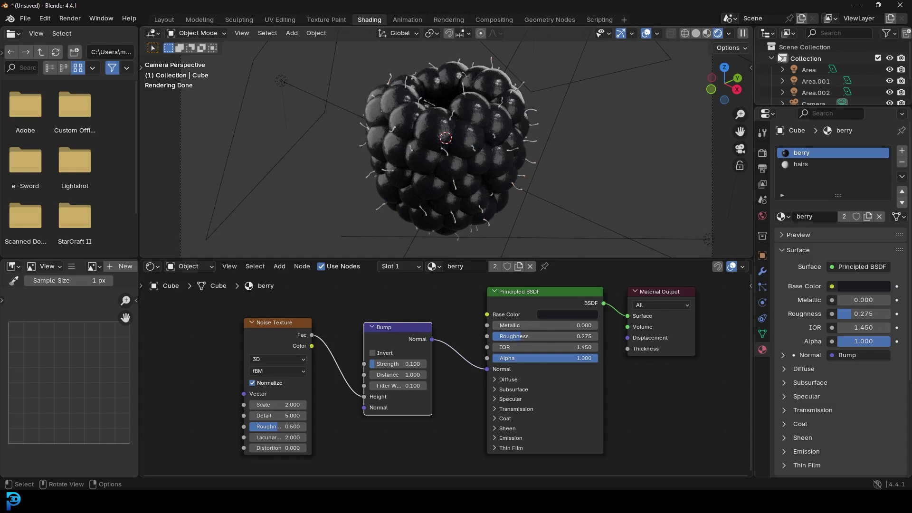
# Give the hairs material a dark reddish-brown base color with hue 0.043 and saturation 0.827.
pyautogui.click(799, 164)
pyautogui.press('Home')
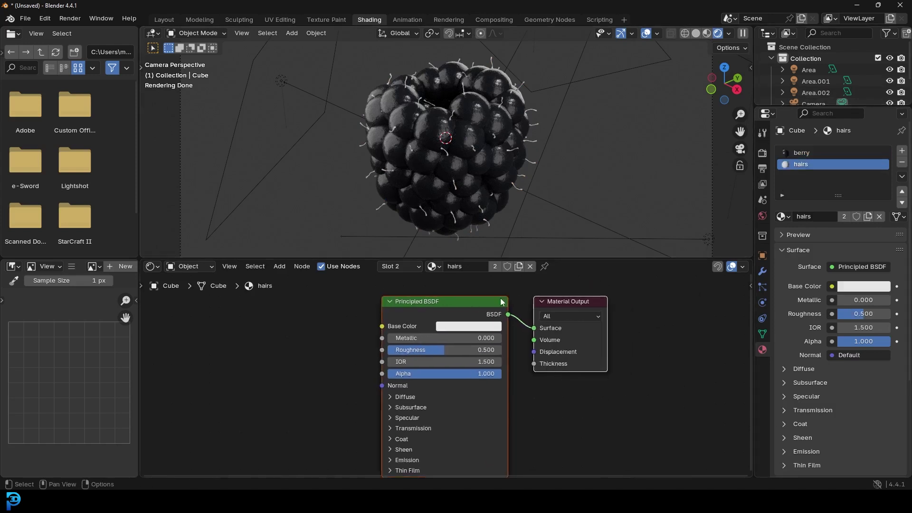
pyautogui.scroll(2, 405, 315)
pyautogui.click(455, 316)
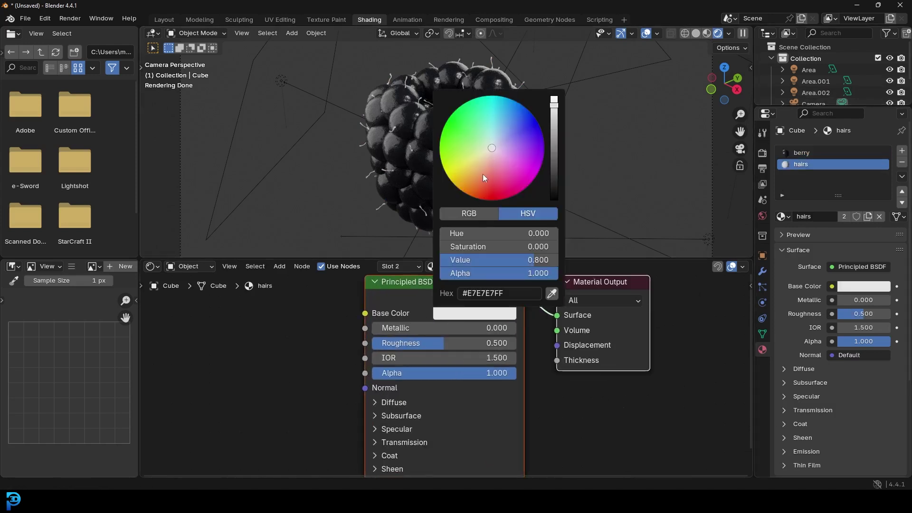
pyautogui.click(481, 175)
pyautogui.moveTo(556, 120); pyautogui.dragTo(555, 144)
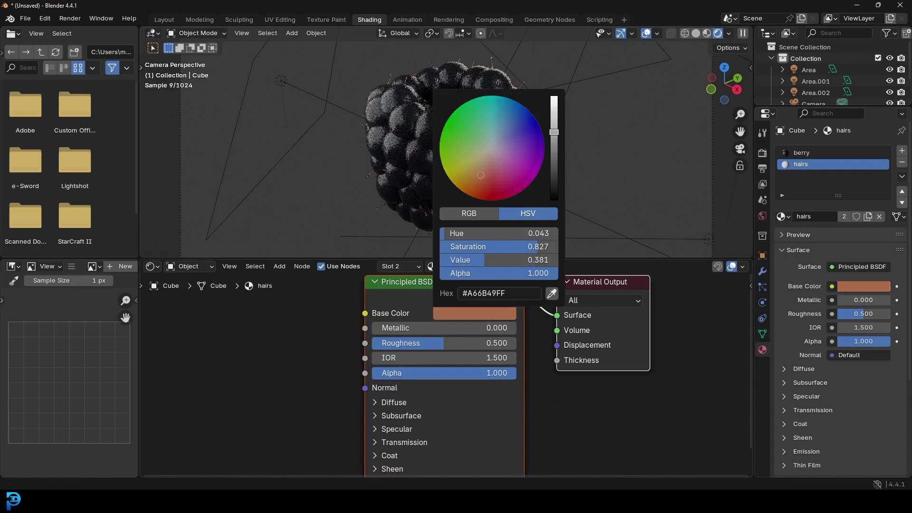
pyautogui.click(510, 313)
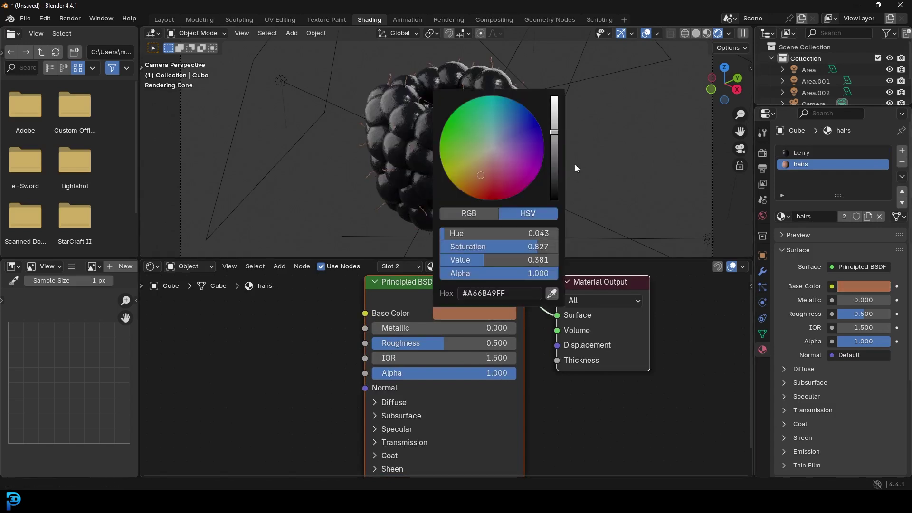
pyautogui.moveTo(557, 146); pyautogui.dragTo(554, 152)
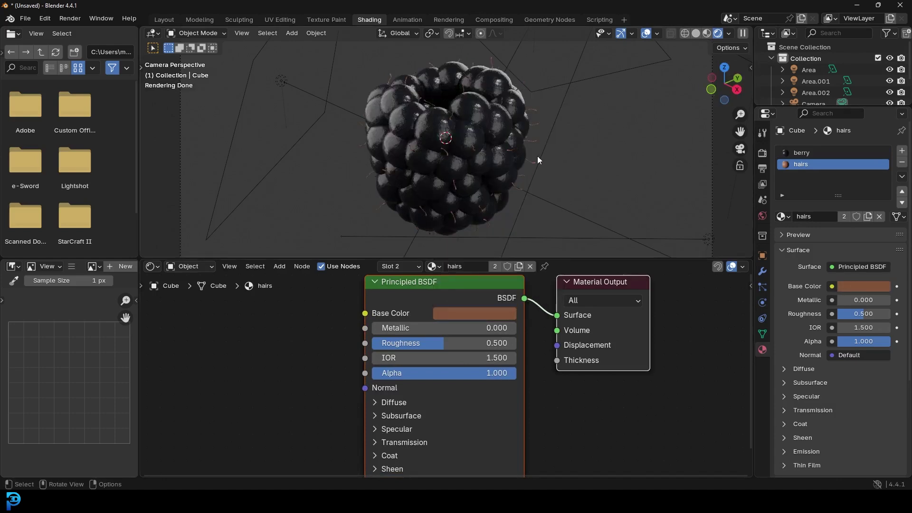
# Add a cylinder for the stem, raise it along Z to the berry's top and scale it to about 0.29.
pyautogui.scroll(-2, 509, 158)
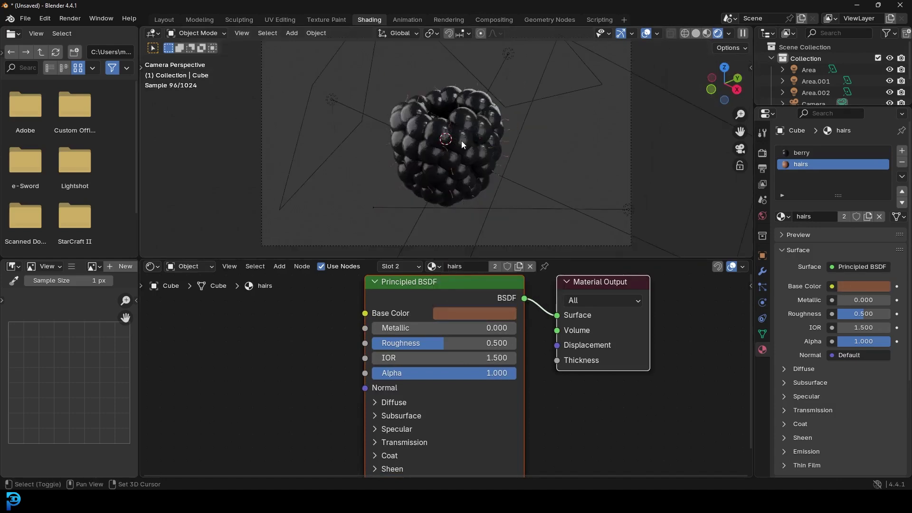
pyautogui.hotkey('shift', 'a')
pyautogui.moveTo(428, 155)
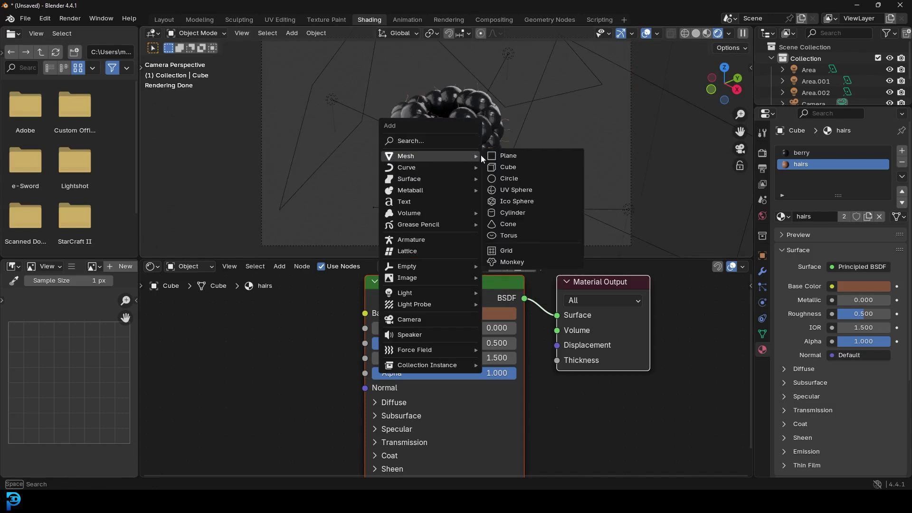
pyautogui.click(513, 212)
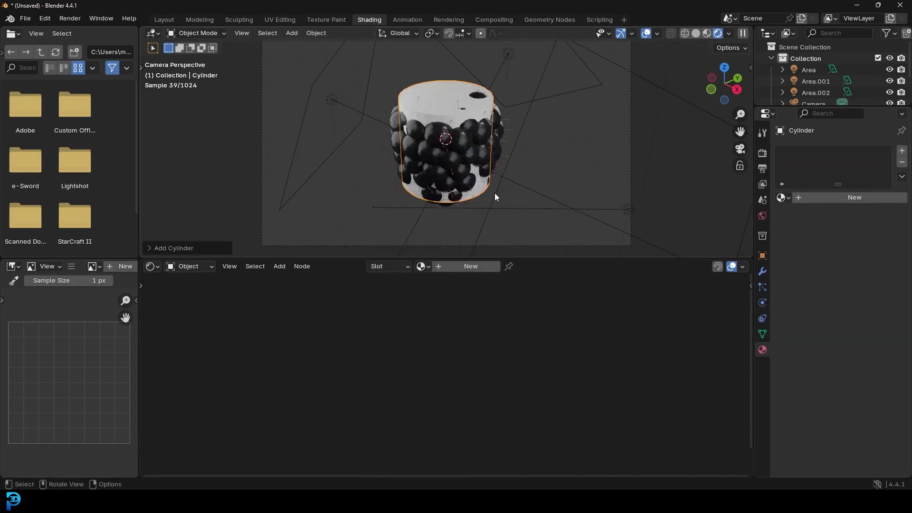
pyautogui.press('g')
pyautogui.press('z')
pyautogui.click(495, 158)
pyautogui.press('s')
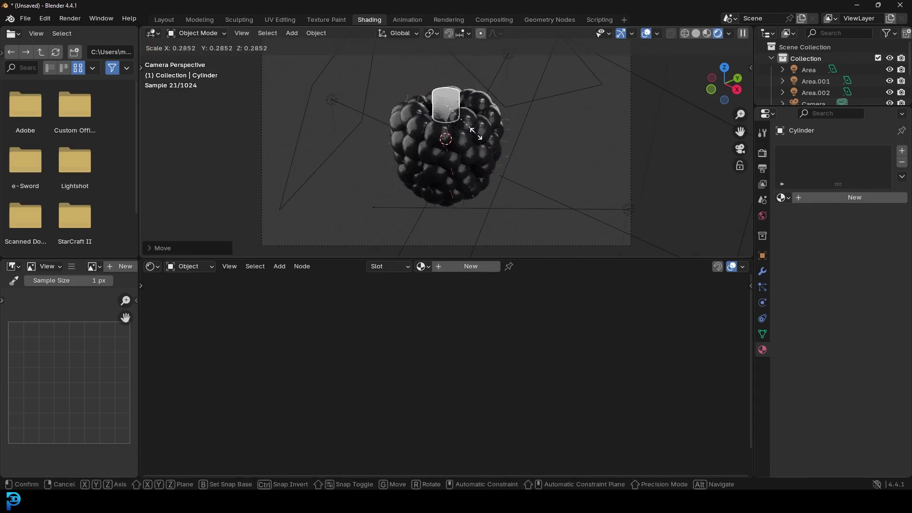
pyautogui.click(486, 146)
# Create a new material for the cylinder with a light green base color, #AFE76D.
pyautogui.click(470, 268)
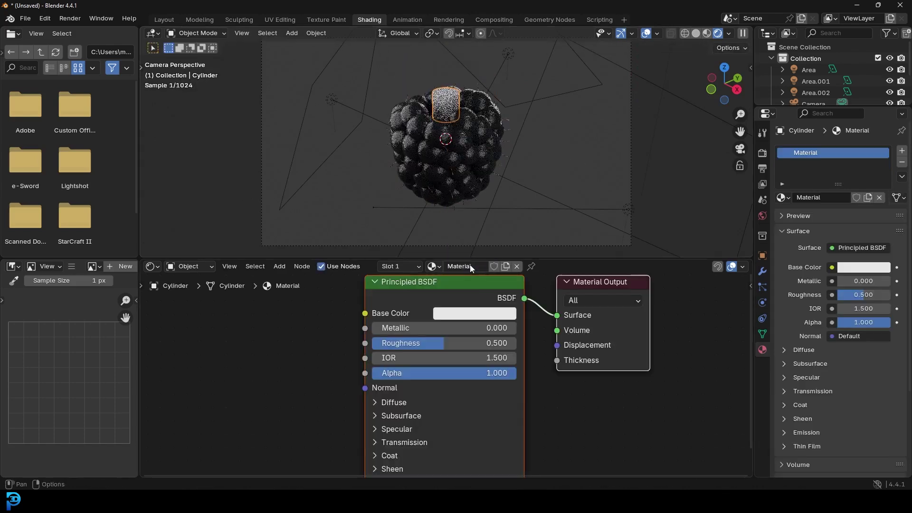
pyautogui.click(474, 313)
pyautogui.click(473, 148)
pyautogui.moveTo(473, 148); pyautogui.dragTo(467, 149)
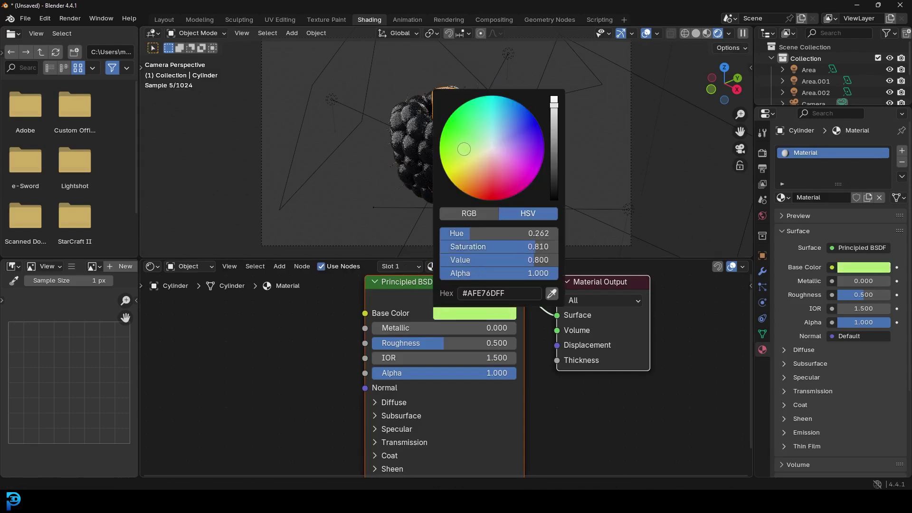
# Flare the cylinder's bottom ring outward in wireframe Edit Mode by scaling it up.
pyautogui.scroll(3, 447, 79)
pyautogui.press('Tab')
pyautogui.press('z')
pyautogui.click(429, 138)
pyautogui.moveTo(363, 210); pyautogui.dragTo(504, 133)
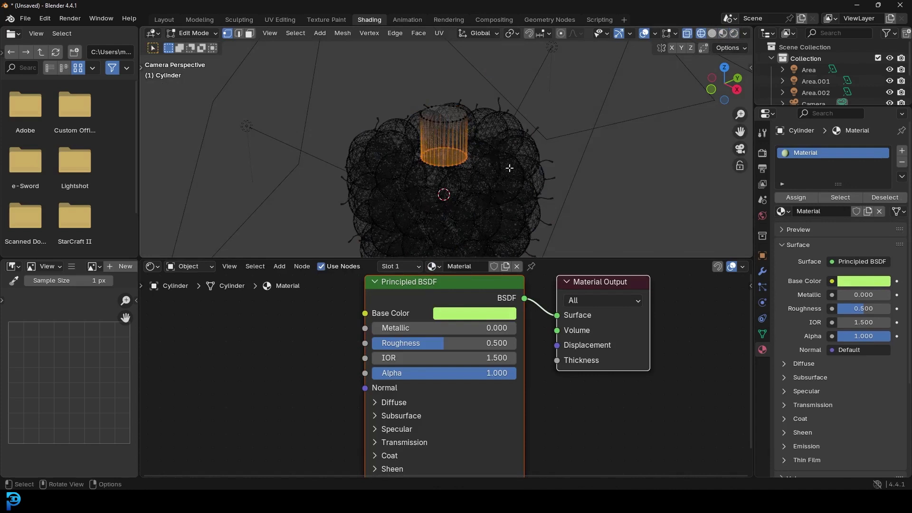
pyautogui.press('s')
pyautogui.click(541, 175)
# Extrude the flared bottom end of the cylinder slightly downward and delete the extruded selection.
pyautogui.press('e')
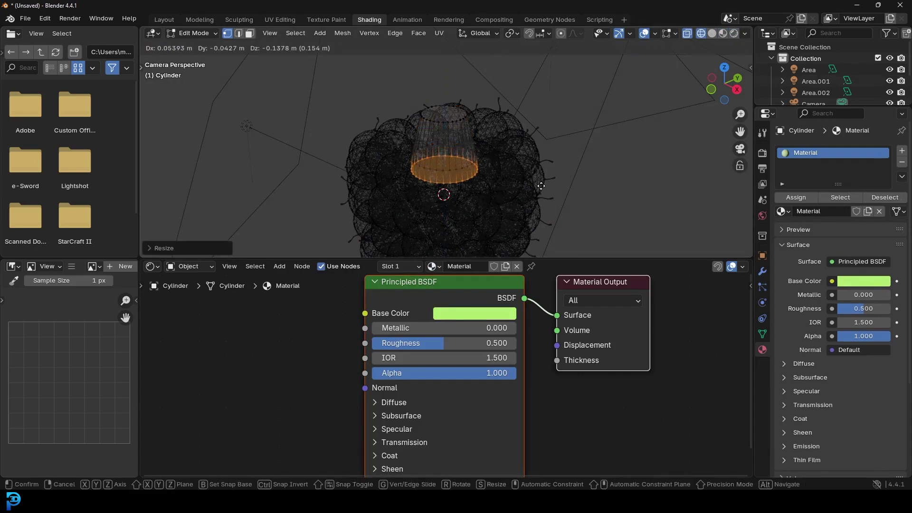
pyautogui.click(541, 186)
pyautogui.press('x')
pyautogui.click(530, 210)
# Narrow the cylinder's top ring and extrude a short neck upward from it, adjusting the new ring's size.
pyautogui.moveTo(379, 64); pyautogui.dragTo(482, 133)
pyautogui.press('s')
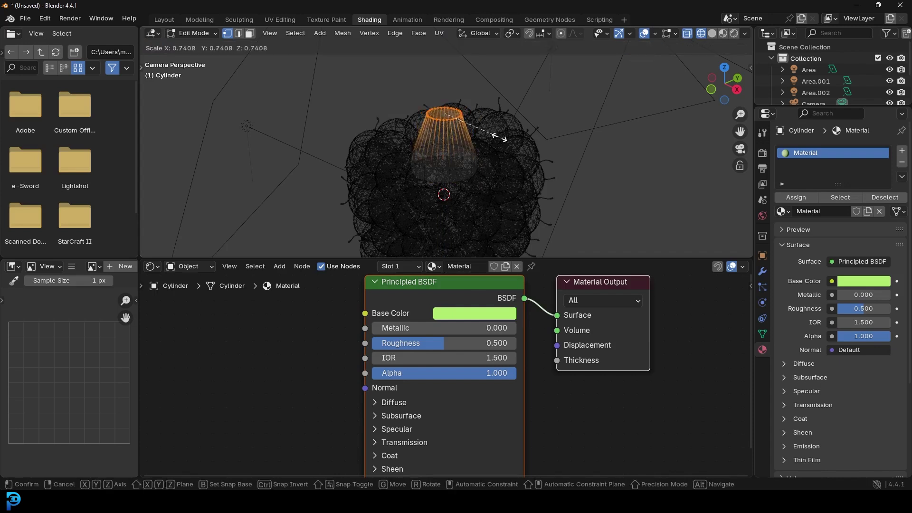
pyautogui.click(495, 130)
pyautogui.press('e')
pyautogui.click(498, 103)
pyautogui.press('s')
pyautogui.click(474, 106)
pyautogui.press('s')
pyautogui.click(502, 124)
# Extrude the neck's top ring upward into a long stem and adjust the size of its tip.
pyautogui.keyDown('shift'); pyautogui.moveTo(498, 129); pyautogui.dragTo(498, 138, button='middle'); pyautogui.keyUp('shift')
pyautogui.scroll(-3, 497, 137)
pyautogui.press('e')
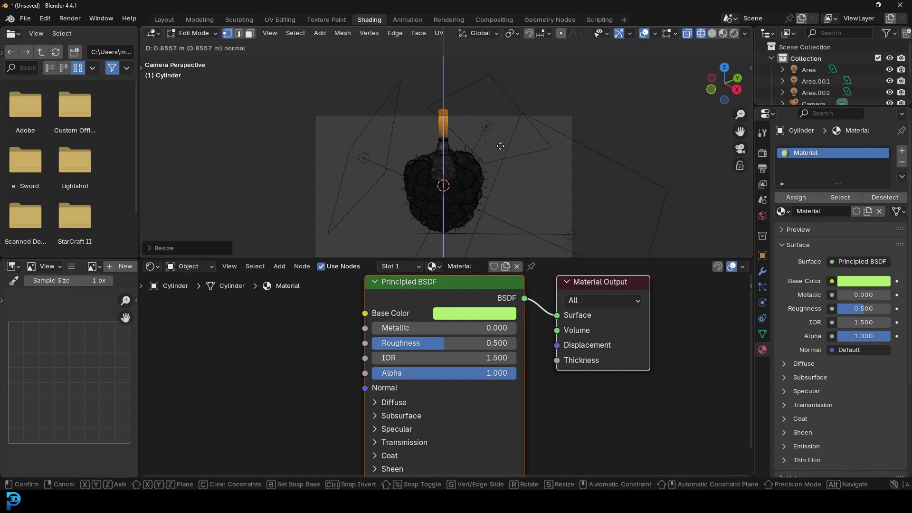
pyautogui.click(495, 124)
pyautogui.press('s')
pyautogui.click(490, 118)
# Return to solid shading, select the whole linked stem mesh and lower it along Z into the berry.
pyautogui.press('z')
pyautogui.click(523, 120)
pyautogui.moveTo(495, 119)
pyautogui.mouseDown(button='middle')
pyautogui.moveTo(511, 115)
pyautogui.moveTo(472, 142)
pyautogui.mouseUp(button='middle')
pyautogui.scroll(3, 485, 112)
pyautogui.hotkey('ctrl', 'l')
pyautogui.press('g')
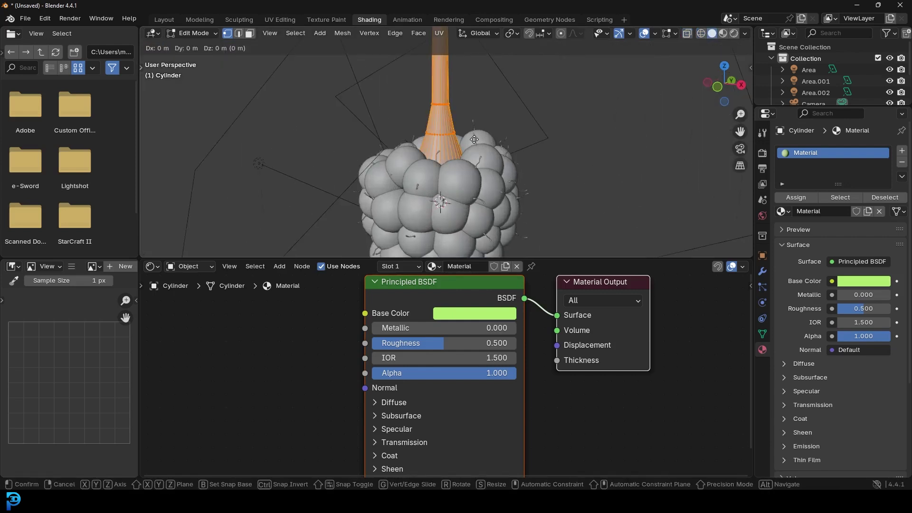
pyautogui.press('z')
pyautogui.click(482, 163)
pyautogui.scroll(-3, 475, 152)
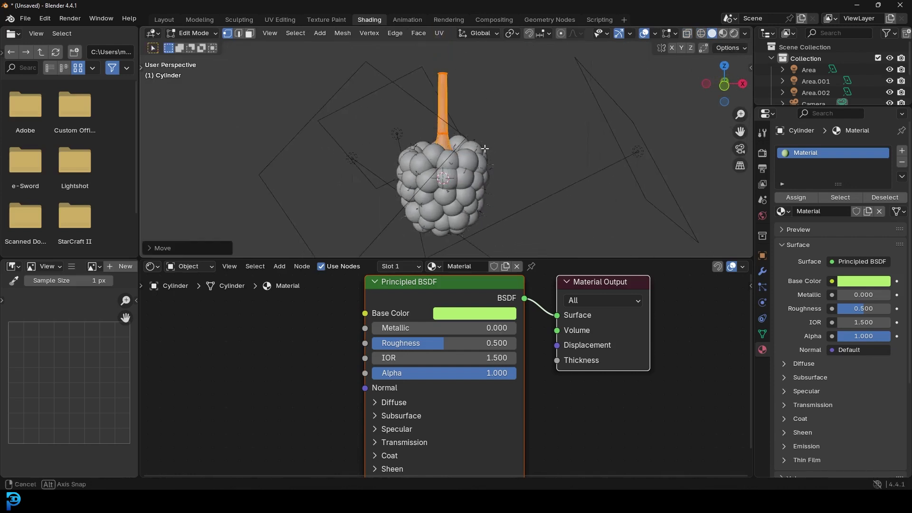
pyautogui.press('Tab')
# Add a Subdivision Surface modifier to the stem with 2 viewport levels.
pyautogui.moveTo(470, 143); pyautogui.dragTo(460, 127, button='middle')
pyautogui.scroll(3, 460, 127)
pyautogui.click(762, 271)
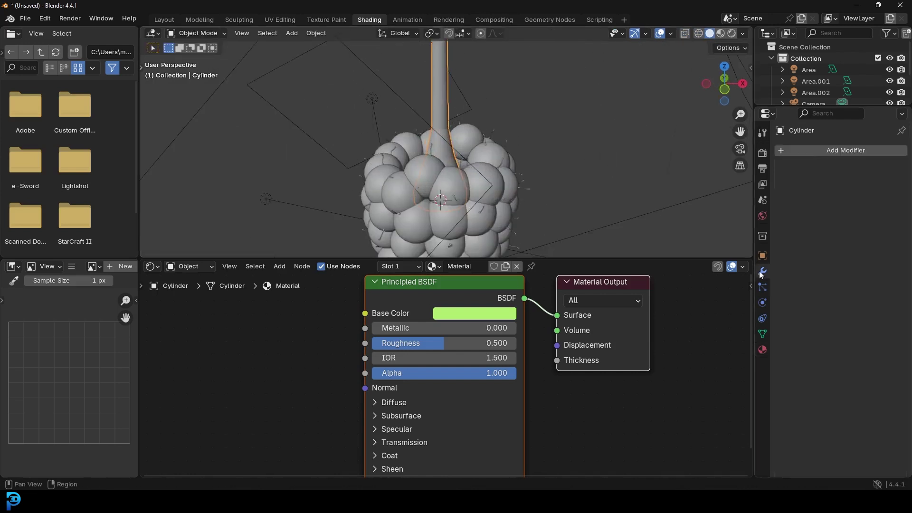
pyautogui.click(807, 151)
pyautogui.write('sub')
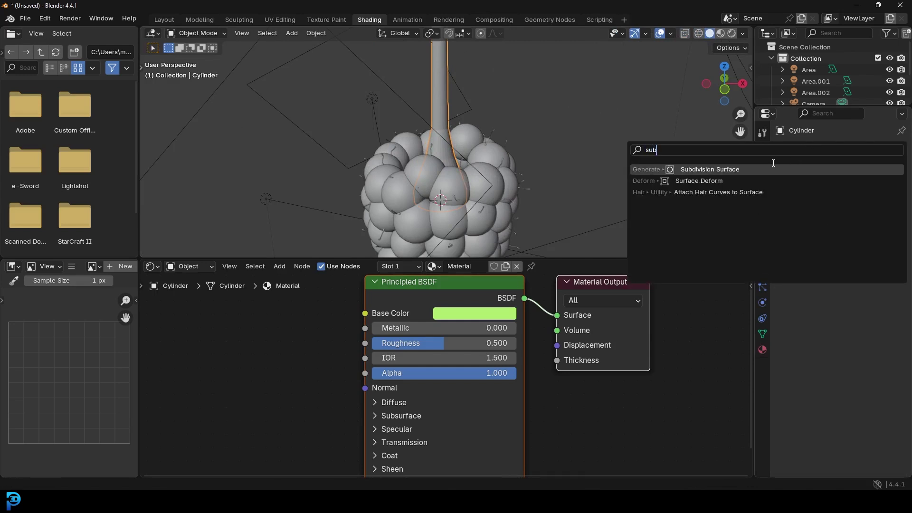
pyautogui.click(772, 169)
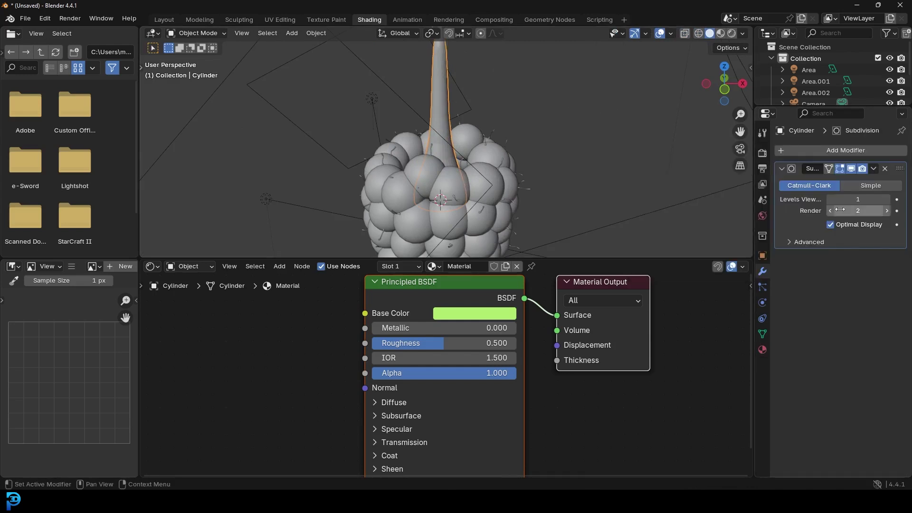
# Delete the cap face at the stem's upper end, keeping its side faces, and return to Object Mode.
pyautogui.press('Tab')
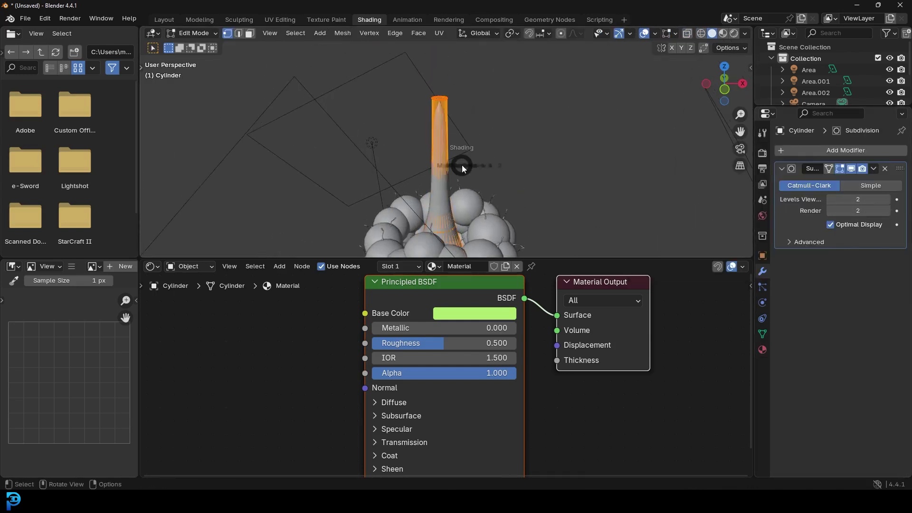
pyautogui.hotkey('alt', 'z')
pyautogui.moveTo(394, 72); pyautogui.dragTo(489, 123)
pyautogui.press('x')
pyautogui.click(489, 123)
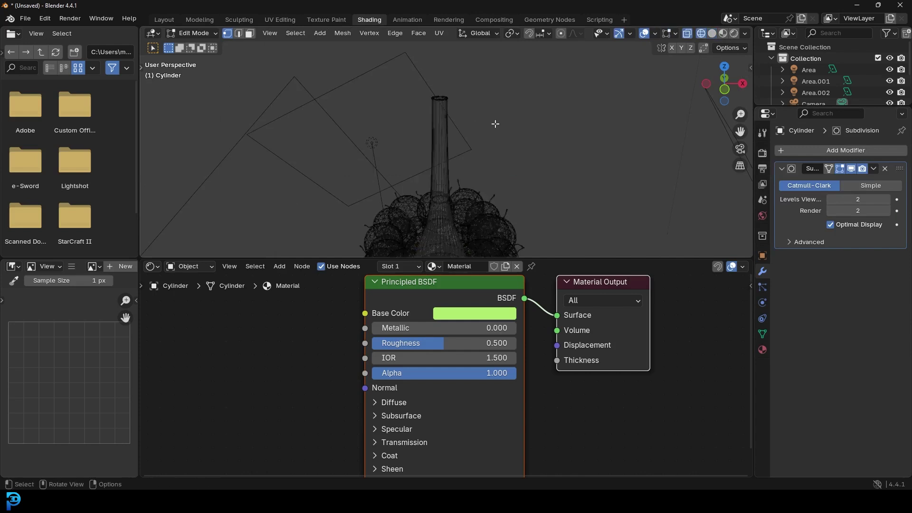
pyautogui.press('Tab')
pyautogui.hotkey('alt', 'z')
# Select the camera in camera view and roll it to a Y rotation of about -9.35°.
pyautogui.moveTo(566, 127); pyautogui.dragTo(483, 177, button='middle')
pyautogui.press('KP_0')
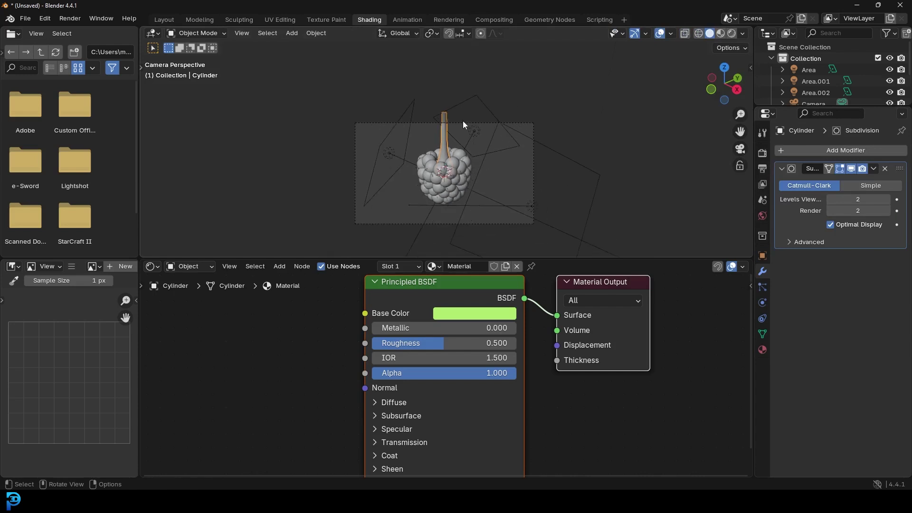
pyautogui.click(463, 121)
pyautogui.press('r')
pyautogui.click(619, 172)
# Move the camera closer along its local Z and reframe the berry, at about X 5.86, Y -5.56, Z 4.15 m.
pyautogui.press('g')
pyautogui.press('z')
pyautogui.press('z')
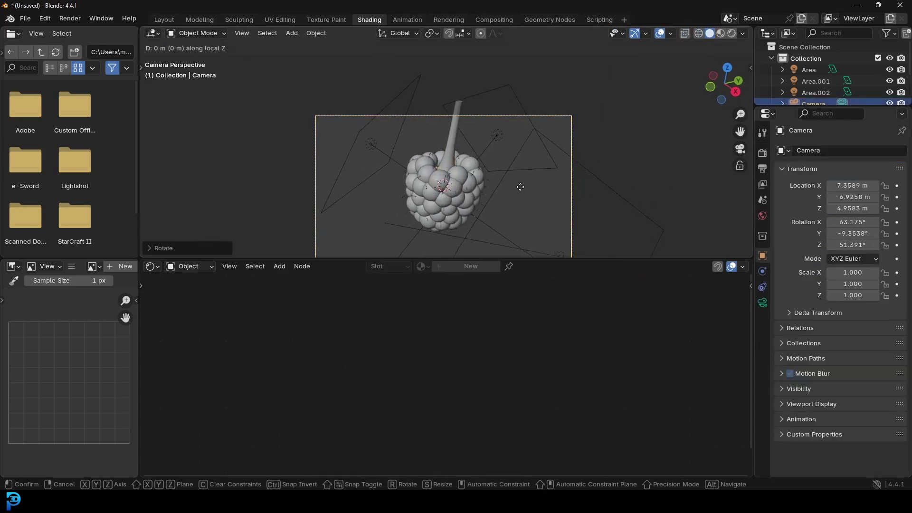
pyautogui.click(509, 163)
pyautogui.scroll(-2, 509, 164)
pyautogui.press('g')
pyautogui.click(487, 194)
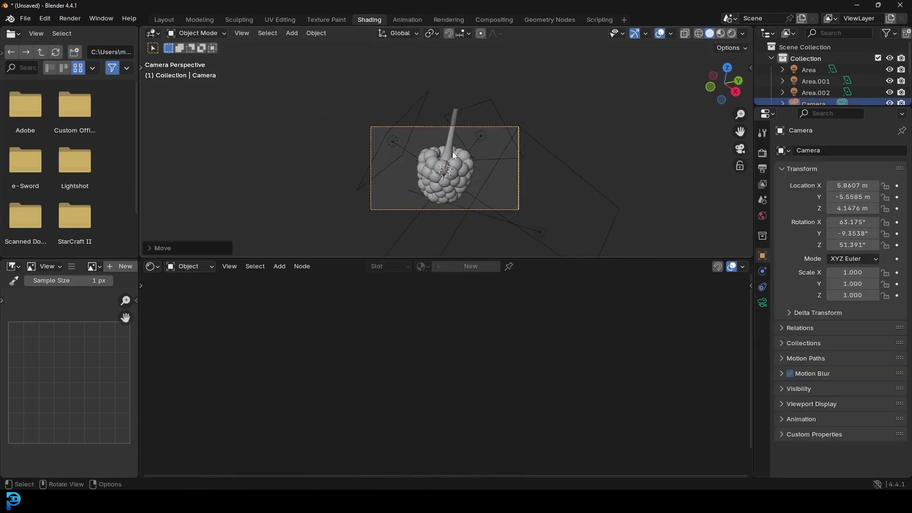
# Apply Shade Smooth to the stem.
pyautogui.click(448, 141)
pyautogui.rightClick(449, 142)
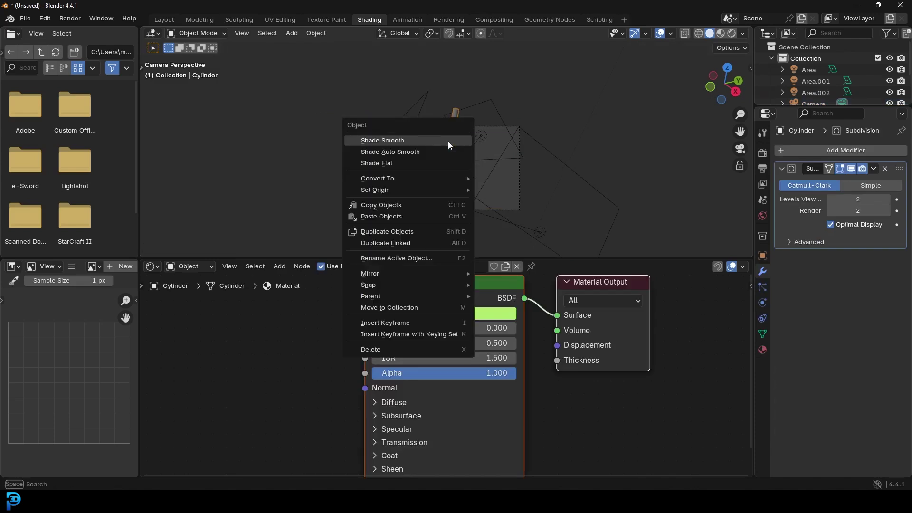
pyautogui.click(449, 141)
pyautogui.scroll(4, 452, 146)
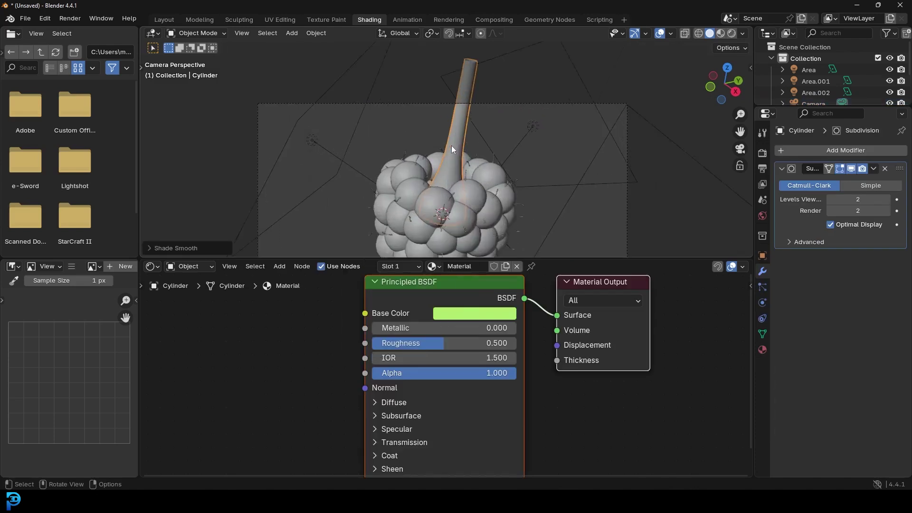
pyautogui.keyDown('shift'); pyautogui.moveTo(455, 173); pyautogui.dragTo(464, 124, button='middle'); pyautogui.keyUp('shift')
pyautogui.scroll(-2, 463, 148)
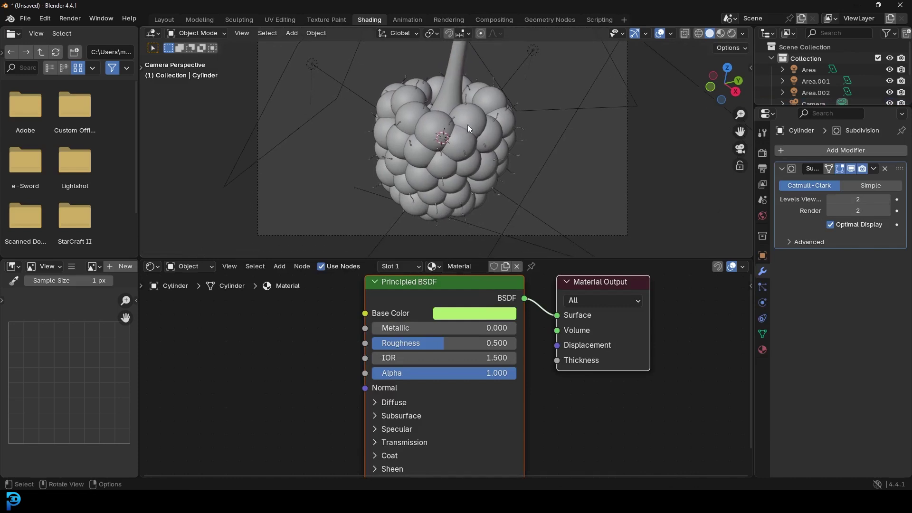
# Select the blackberry, bring up its geometry nodes workspace and show the camera view there with rendered shading.
pyautogui.click(478, 112)
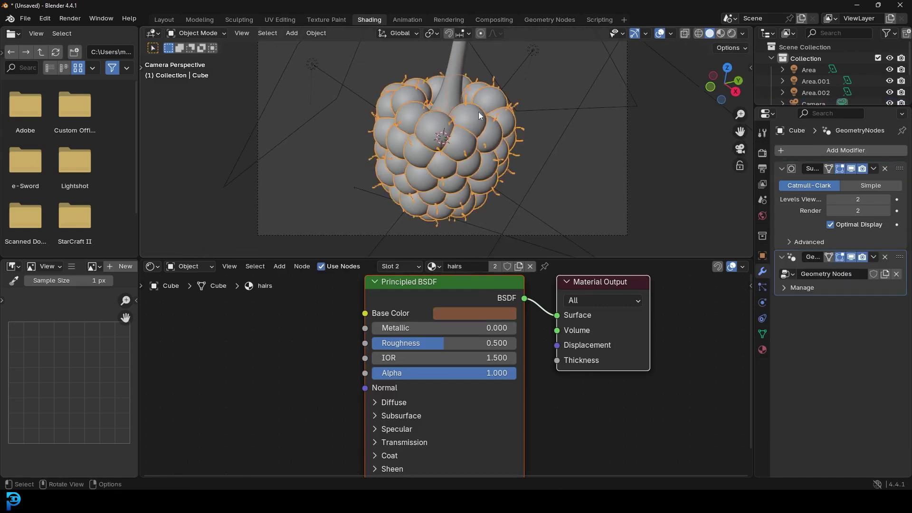
pyautogui.click(555, 19)
pyautogui.press('KP_0')
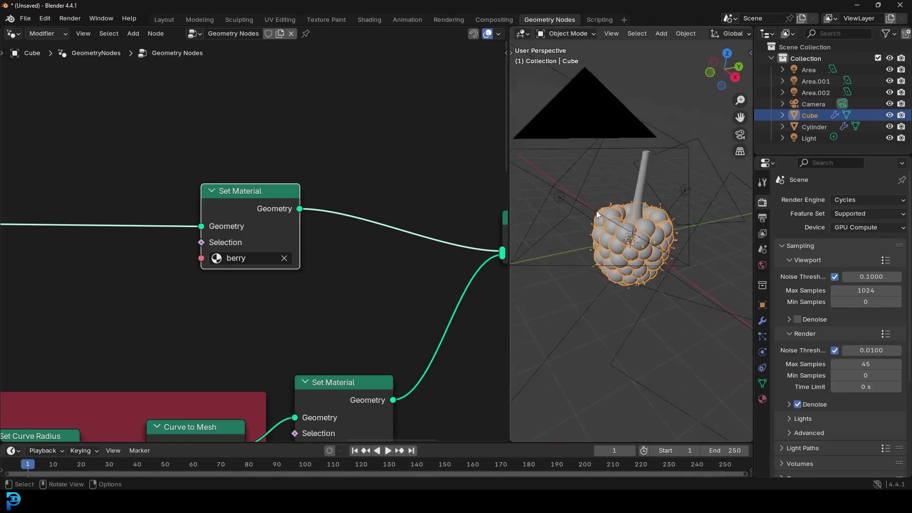
pyautogui.scroll(1, 226, 200)
pyautogui.press('z')
pyautogui.click(660, 244)
pyautogui.scroll(3, 656, 246)
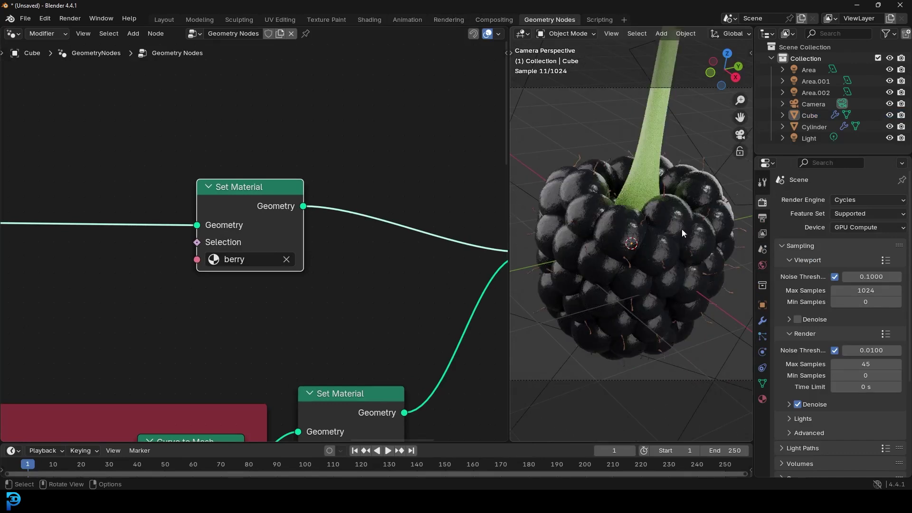
# Bring the Noise Texture, Subtract and Scale nodes of the Hairs frame into view.
pyautogui.scroll(-4, 152, 300)
pyautogui.moveTo(117, 310); pyautogui.dragTo(373, 234, button='middle')
pyautogui.scroll(-7, 304, 254)
pyautogui.moveTo(185, 311); pyautogui.dragTo(341, 168, button='middle')
pyautogui.scroll(2, 286, 234)
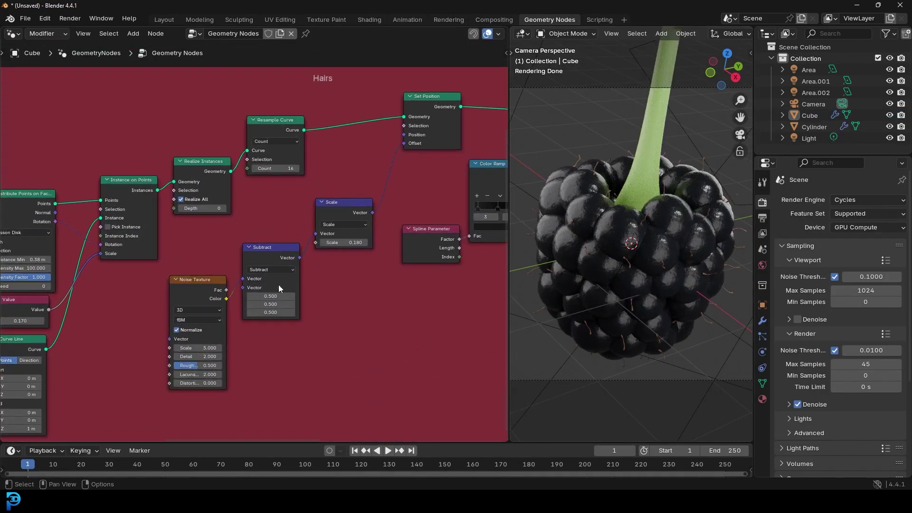